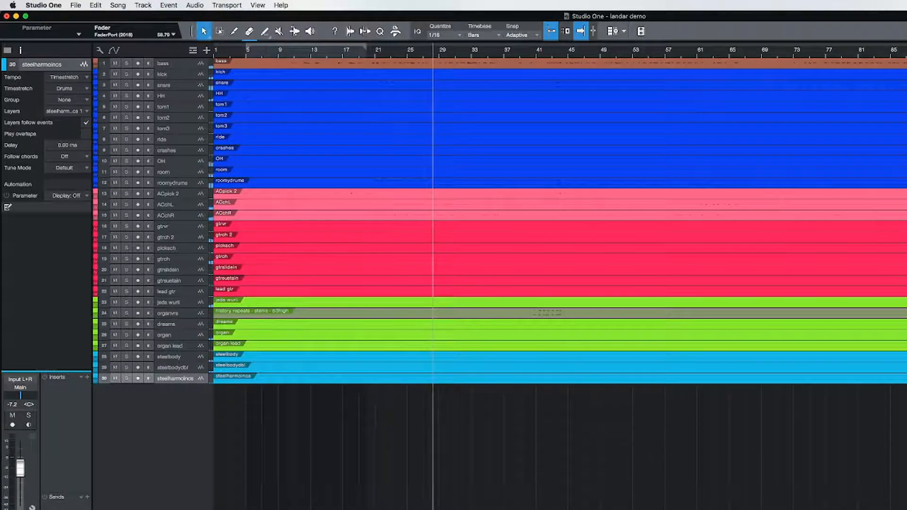
Step: Switch to Chrome and review the LANDR FX Suite page, including the plugins under What's included
key("F3")
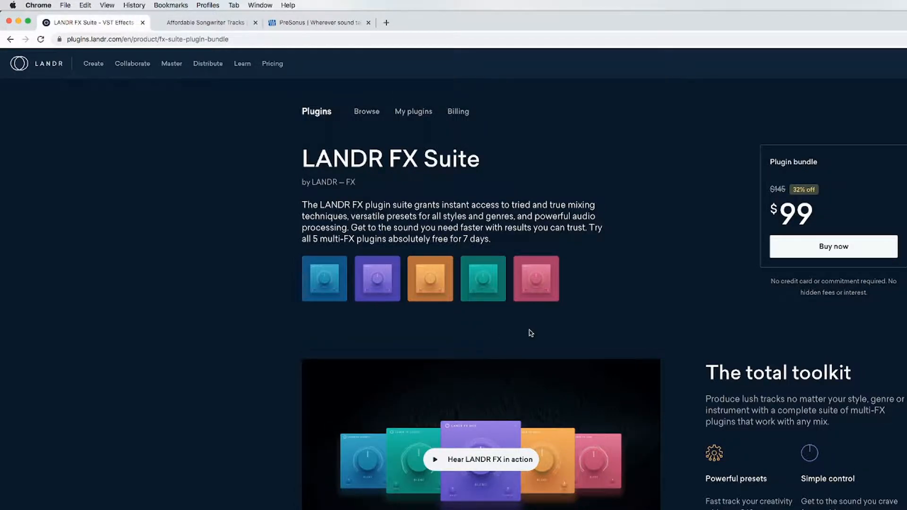
scroll(530, 333, "down", 5)
scroll(530, 332, "down", 1)
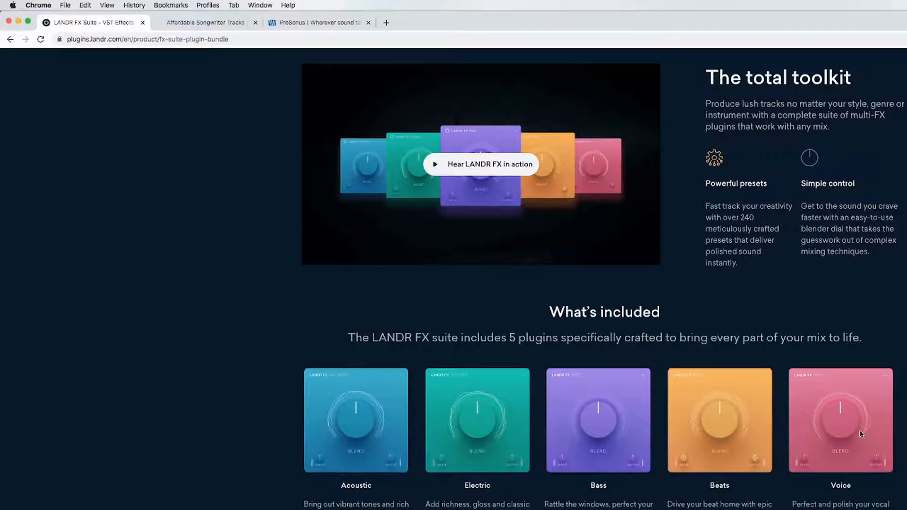
scroll(861, 433, "up", 1)
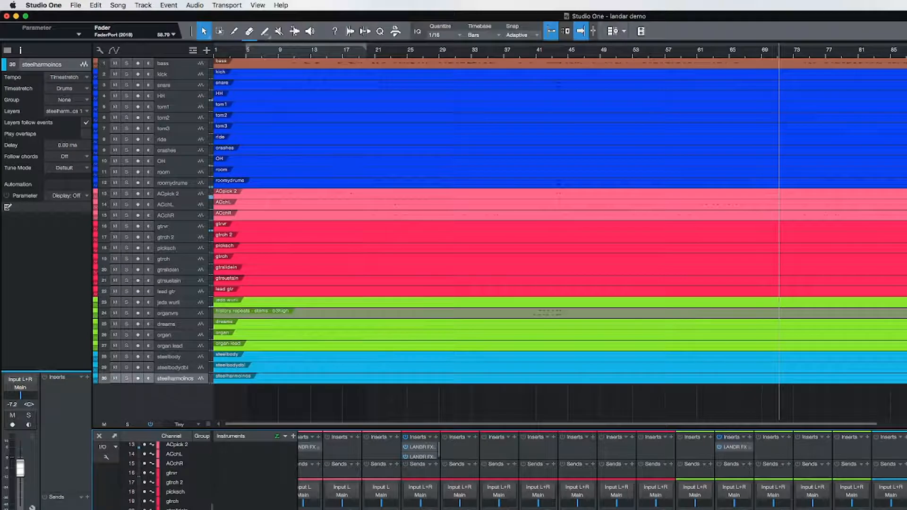
Step: Hide the mixer console, select the bass track and play it soloed from around bar 13
key("space")
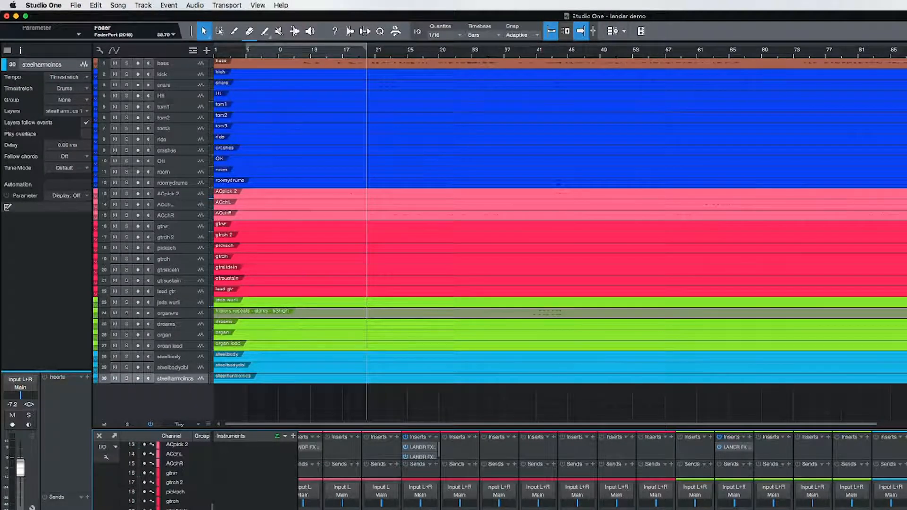
left_click(100, 437)
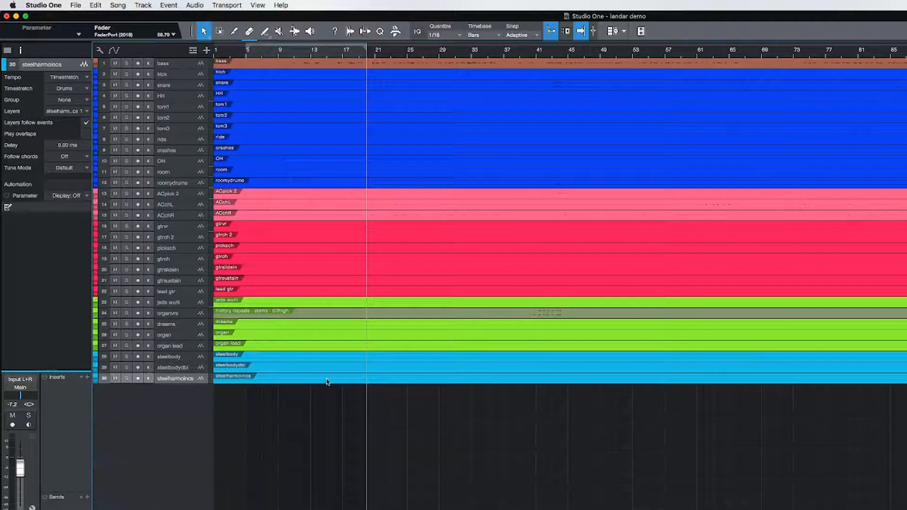
left_click(186, 67)
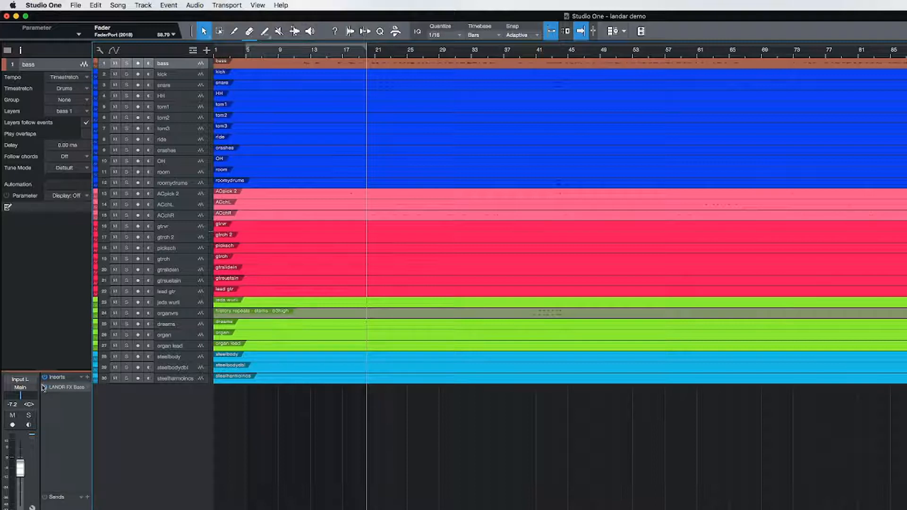
key("space")
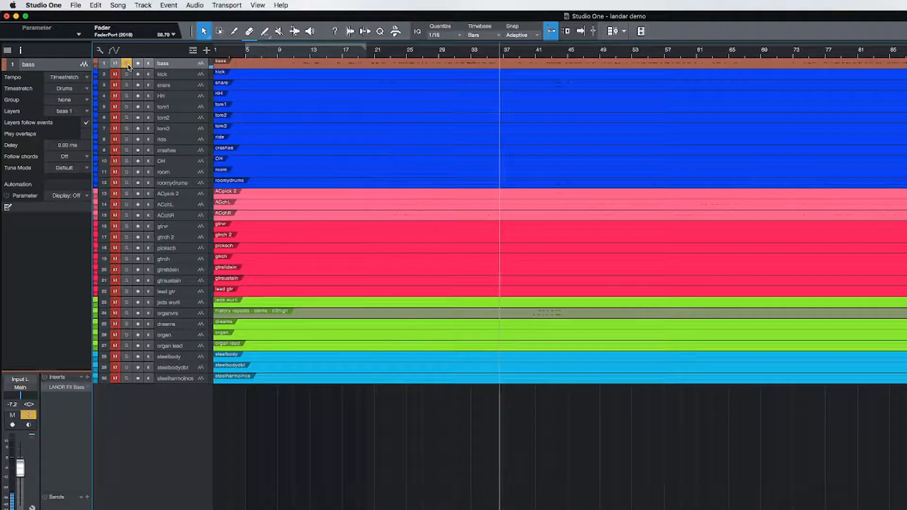
left_click(311, 51)
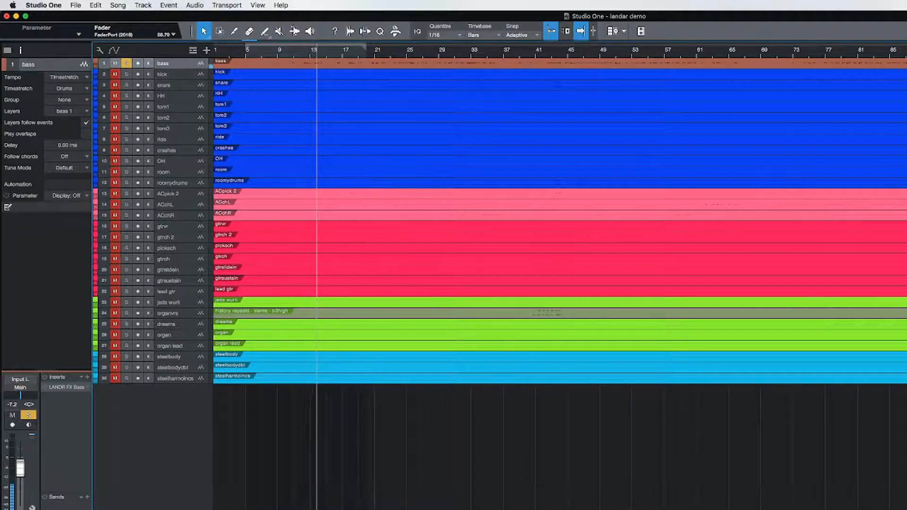
Step: Show the mixer console, activate the bass track's LANDR FX Bass insert and sweep its Blend up to 96.3 % and down to zero
key("F3")
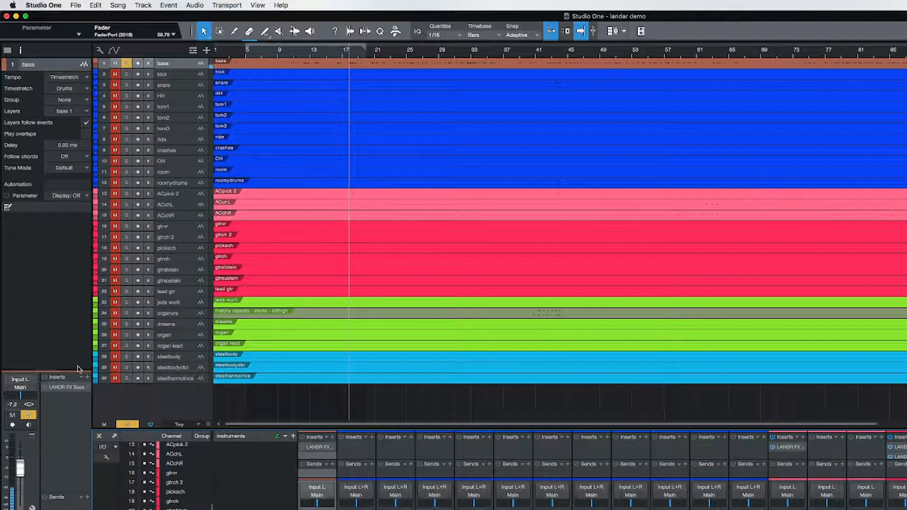
left_click(55, 387)
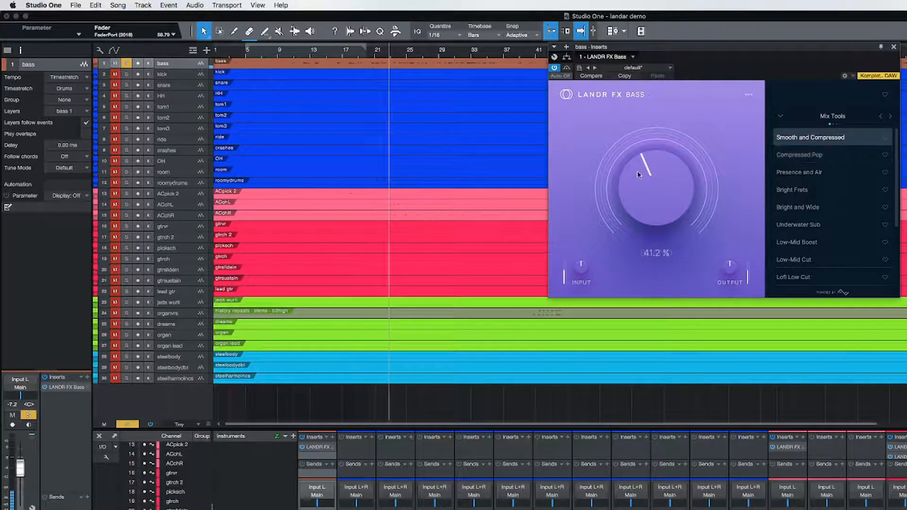
left_click_drag(644, 188, 651, 144)
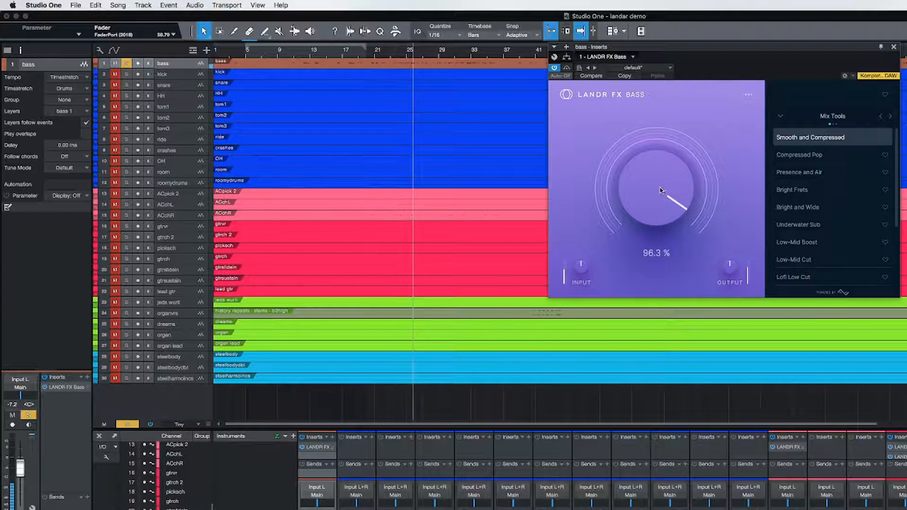
left_click_drag(656, 189, 702, 484)
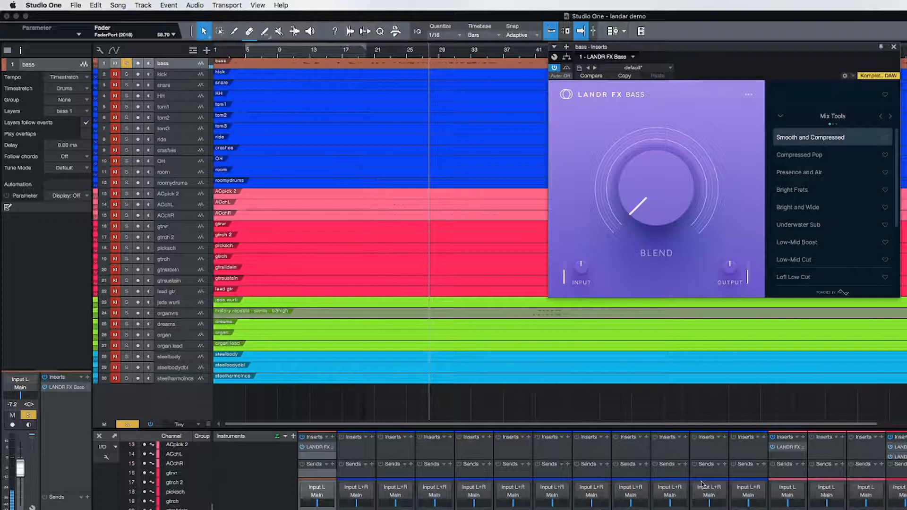
Step: Set the LANDR FX Bass Blend to 41.8 % and compare the bass with the plugin bypassed and active
left_click_drag(647, 196, 651, 189)
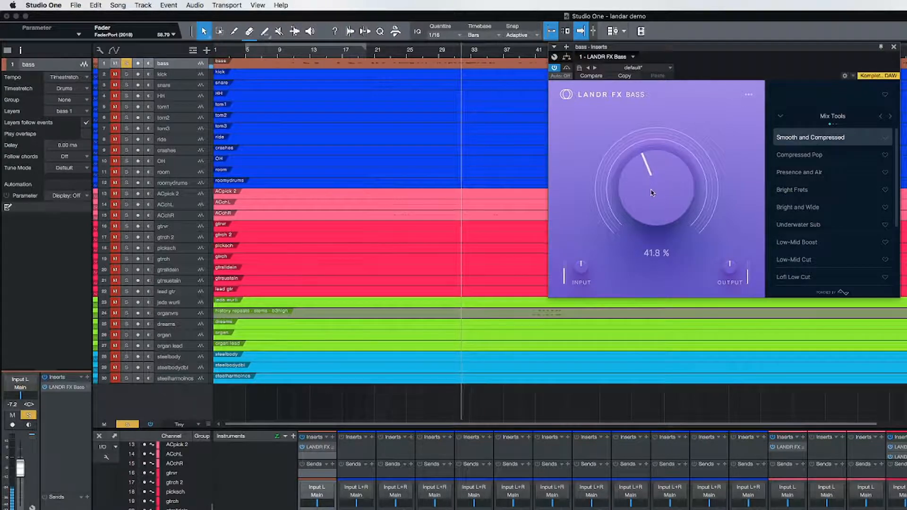
left_click(567, 70)
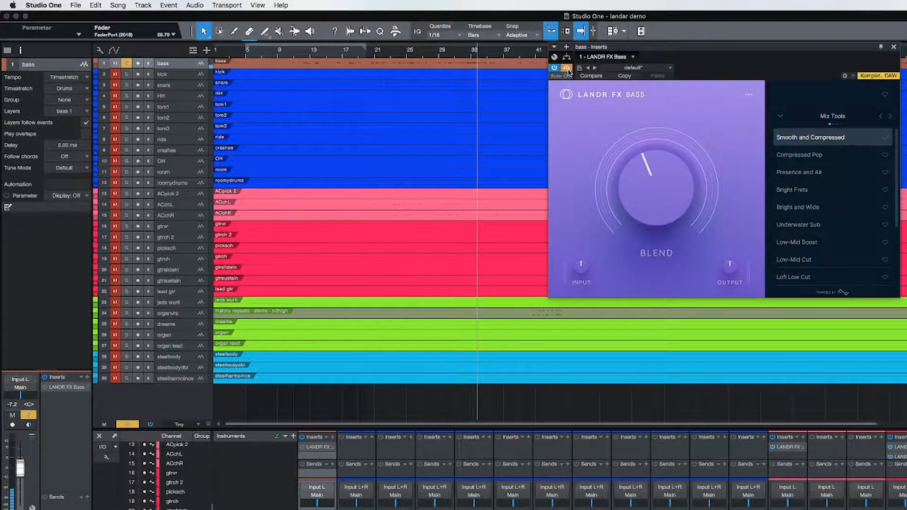
left_click(567, 69)
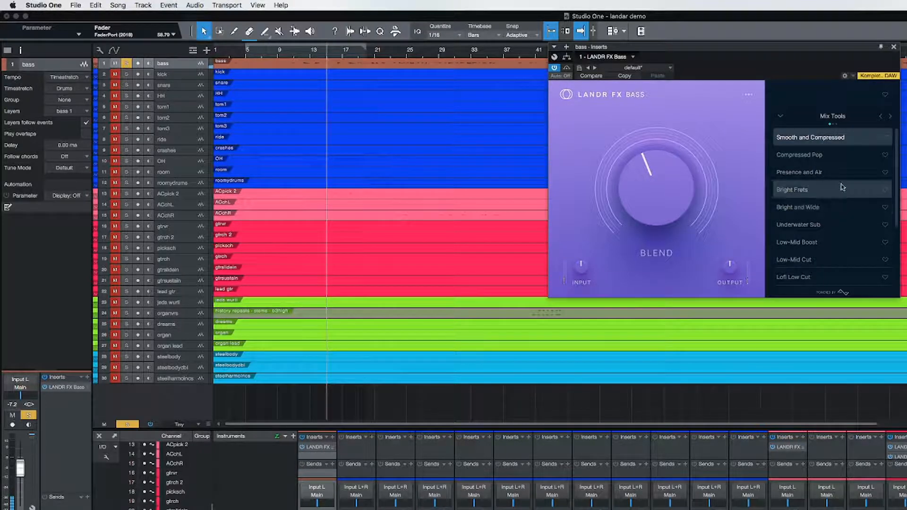
Step: Try the Compressed Pop preset at 76.5 % Blend and the Bright Frets preset on the bass
left_click(816, 157)
left_click_drag(665, 183, 667, 155)
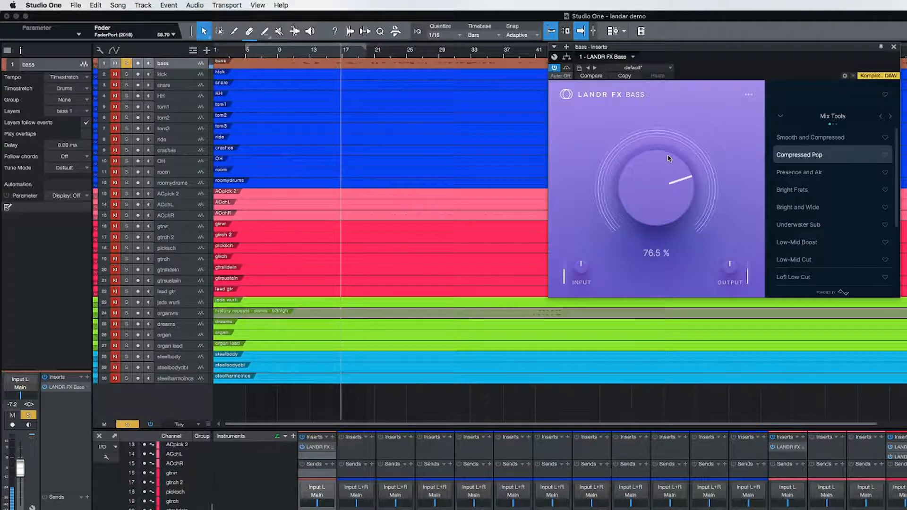
left_click(821, 191)
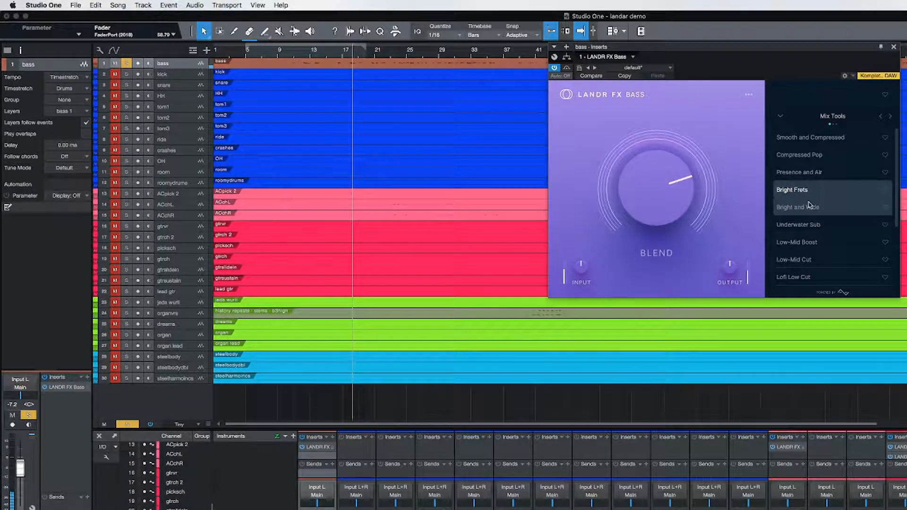
mouse_move(682, 204)
mouse_move(667, 206)
left_mouse_down()
mouse_move(656, 237)
mouse_move(665, 172)
mouse_move(666, 192)
left_mouse_up()
Step: Audition the Bright and Wide preset at up to 100 % Blend and return to Smooth and Compressed at slightly under half Blend
left_click(790, 210)
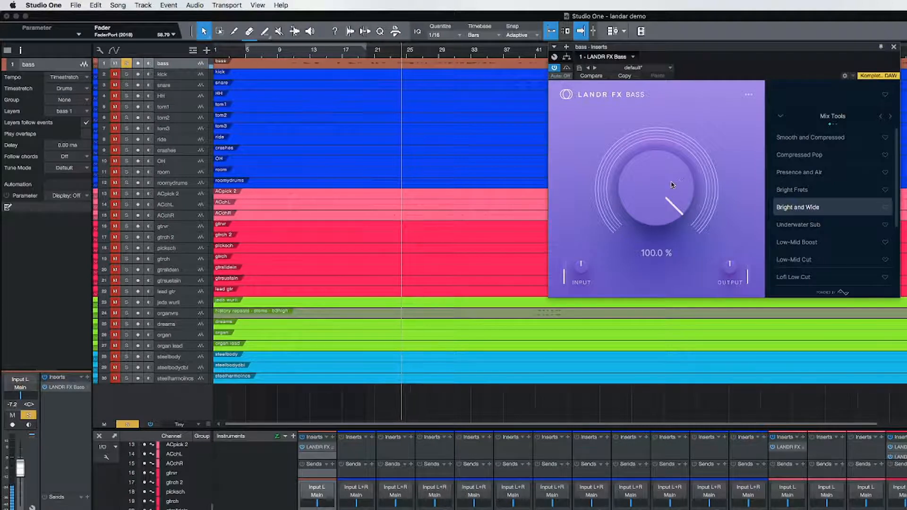
left_click_drag(662, 171, 653, 220)
left_click(804, 137)
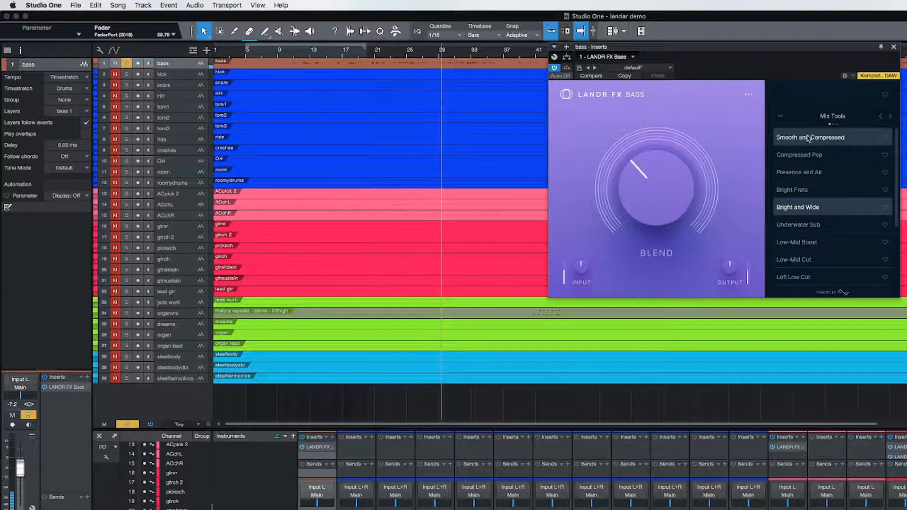
left_click_drag(651, 164, 646, 183)
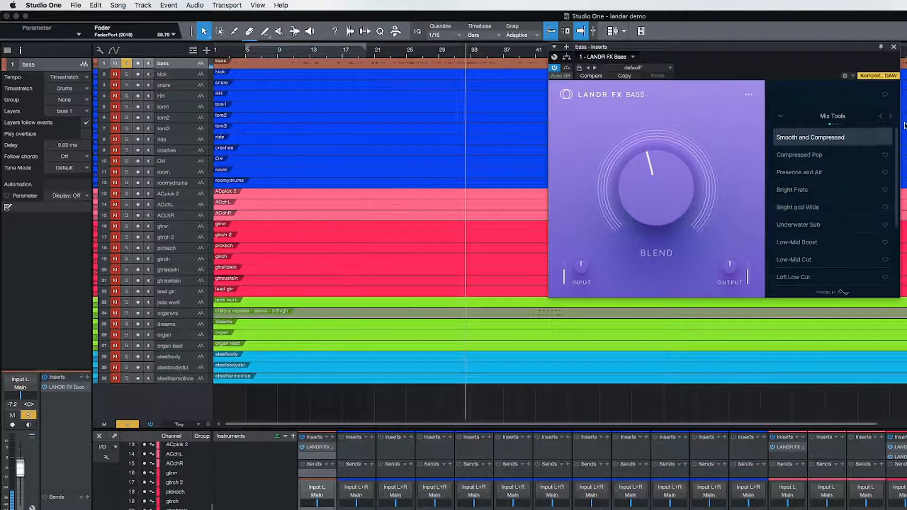
Step: Try the Amp FX presets on the bass: Grit Teeth with a high Blend and Bar Amp at about 54.3 %
left_click(891, 117)
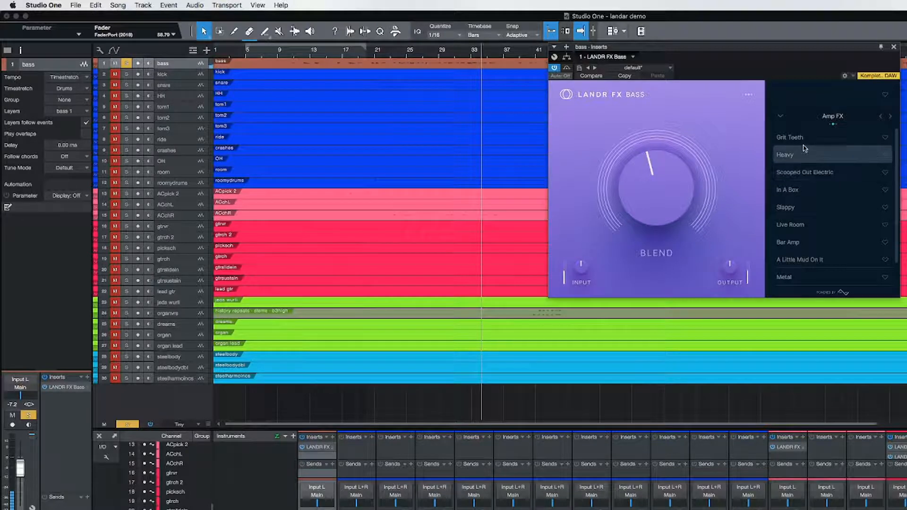
left_click(793, 137)
left_click_drag(647, 178, 696, 181)
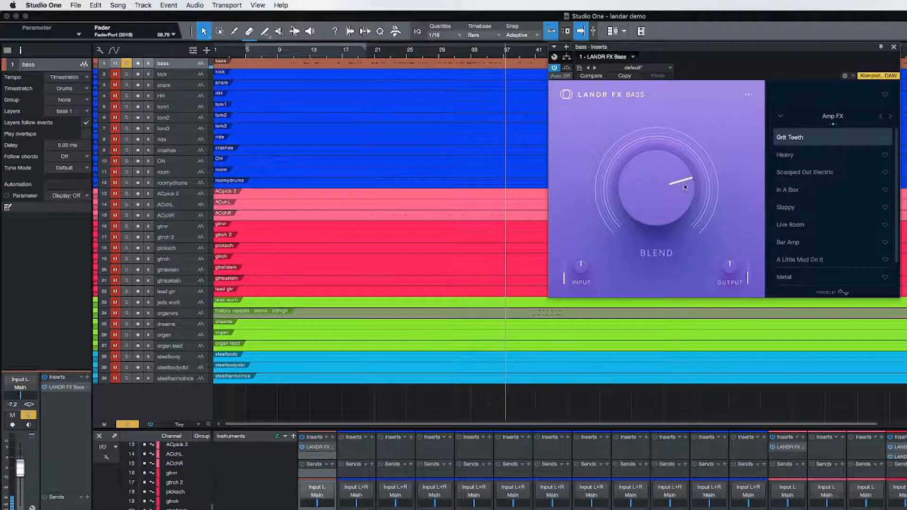
left_click(791, 248)
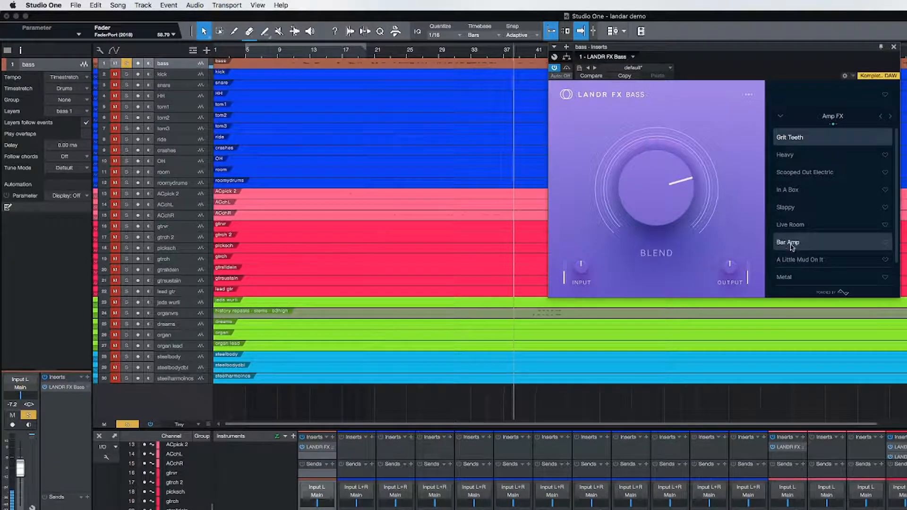
left_click_drag(659, 208, 653, 240)
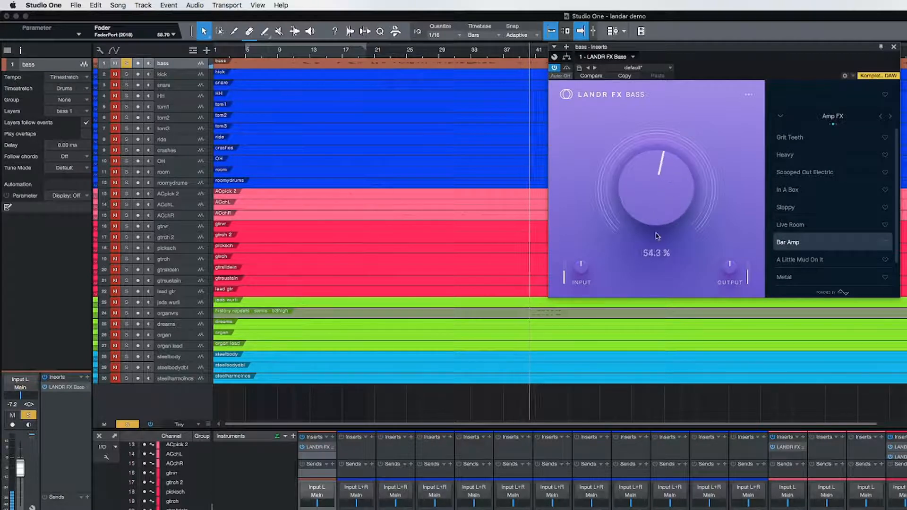
Step: Browse the preset categories and apply the Smooth and Compressed preset from Mix Tools with the Blend slightly under half
left_click(892, 118)
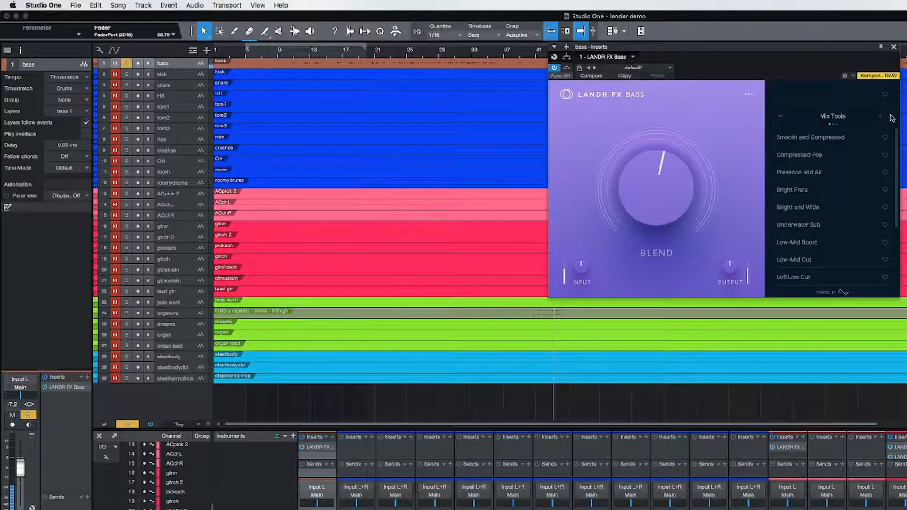
left_click(891, 118)
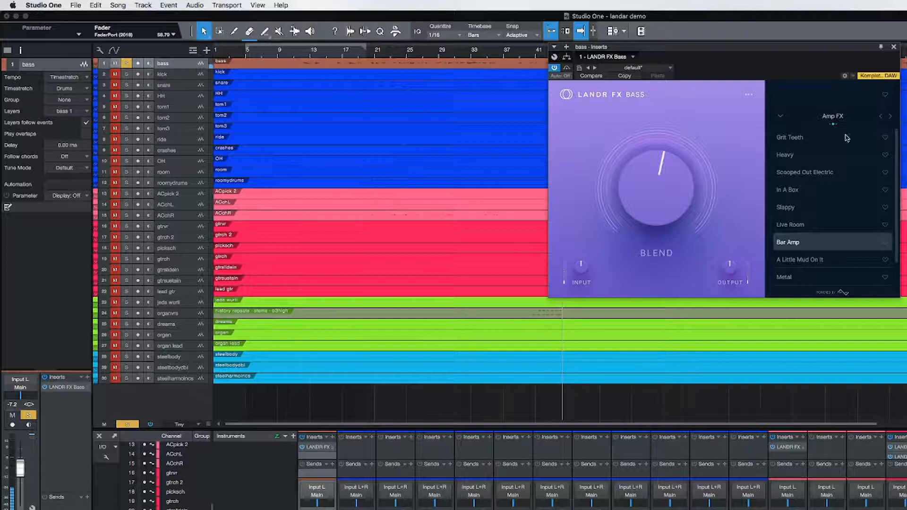
left_click(881, 117)
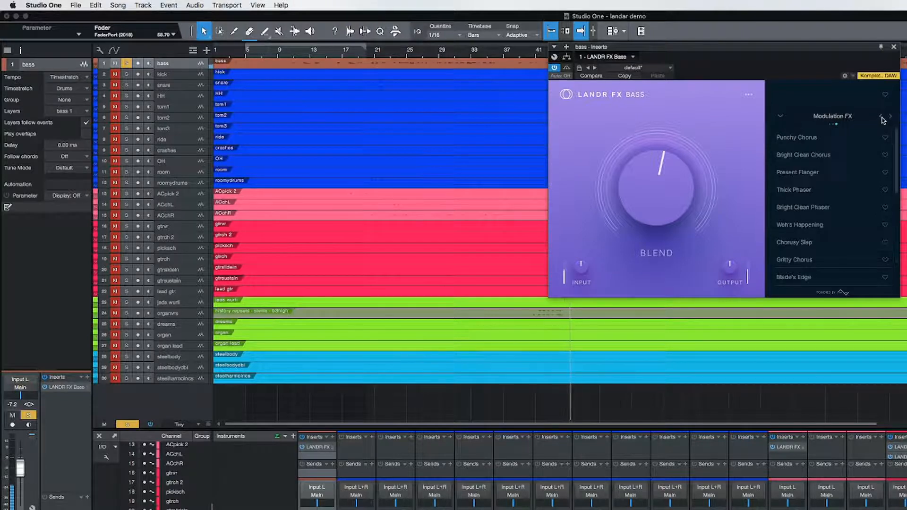
left_click(881, 117)
left_click(881, 118)
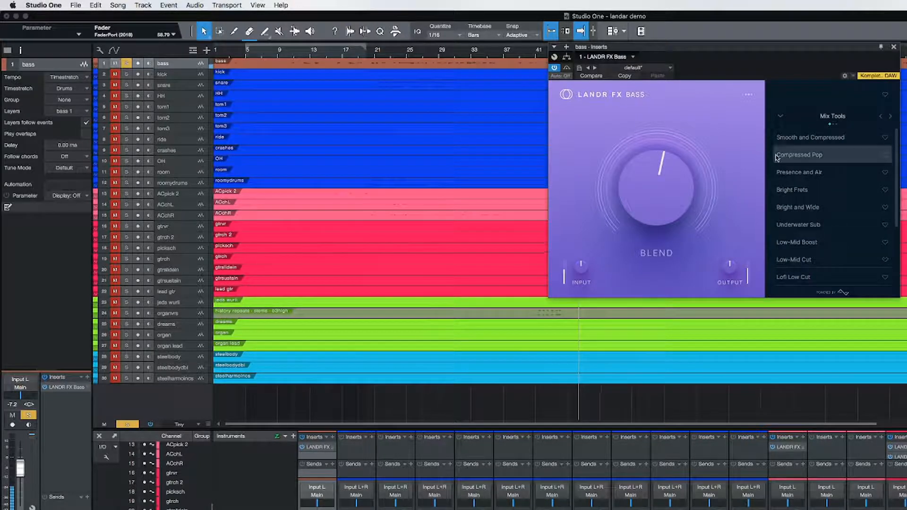
left_click(787, 145)
left_click_drag(668, 177, 659, 188)
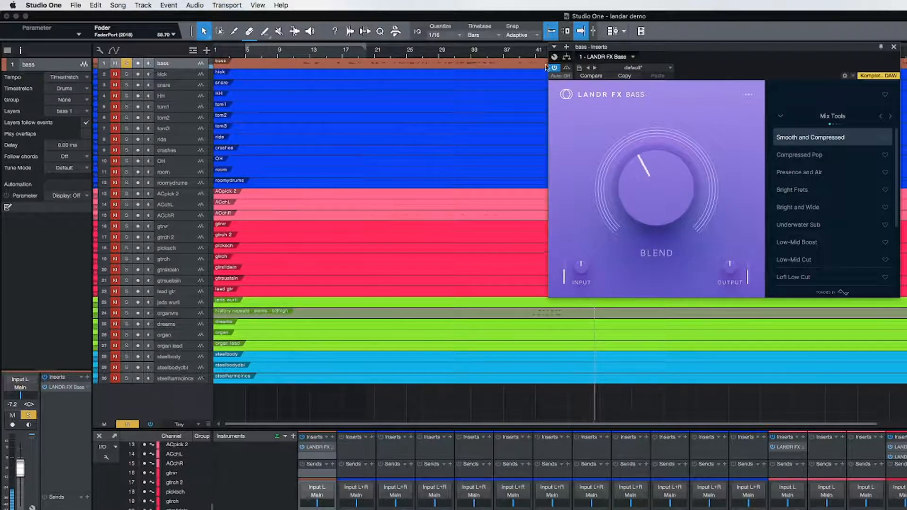
Step: Unsolo the bass, compare LANDR FX Bass off and on in the full mix, and close the plugin window with it enabled
left_click(127, 63)
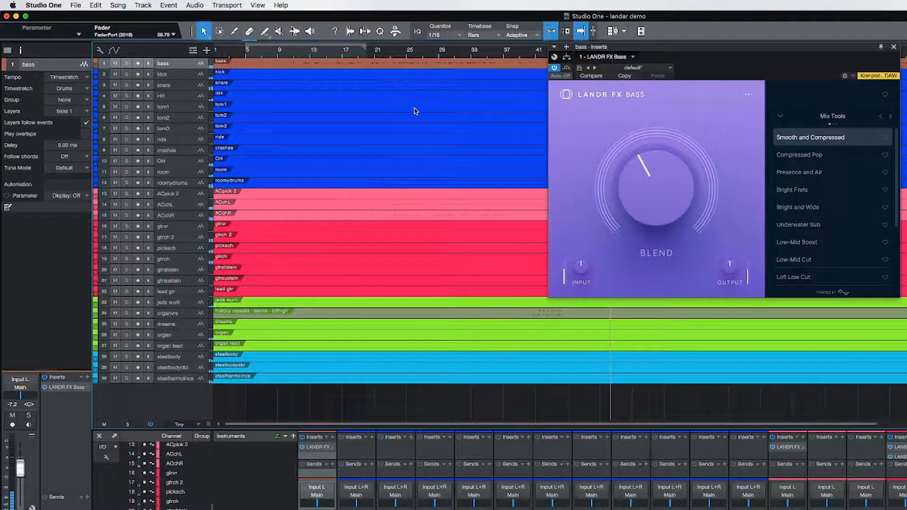
left_click(281, 65)
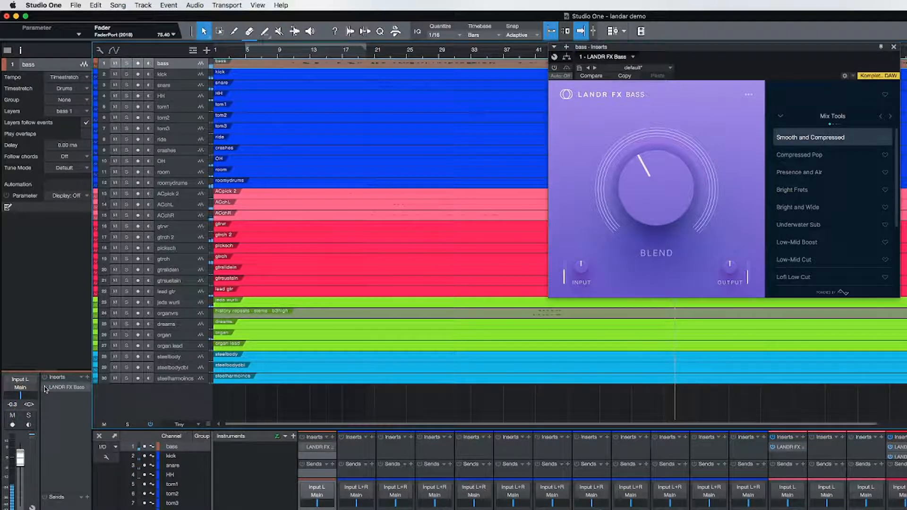
left_click(46, 388)
key("space")
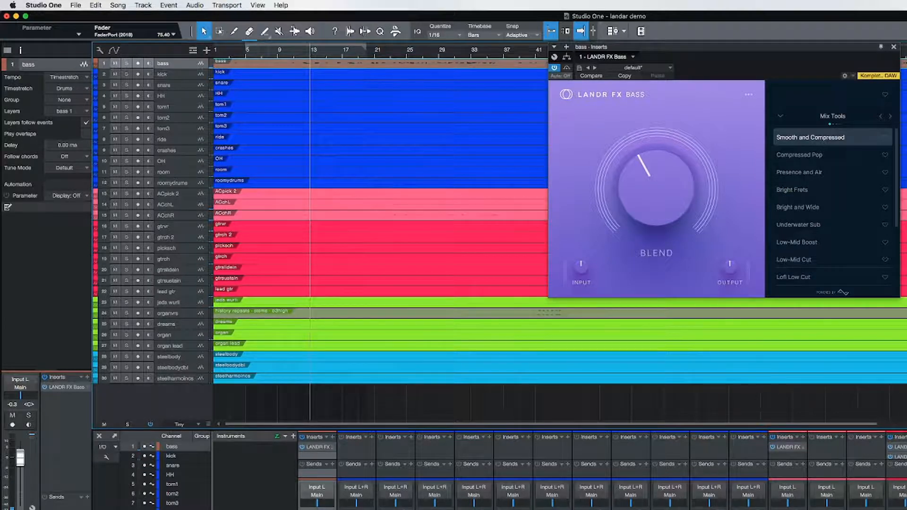
left_click(895, 47)
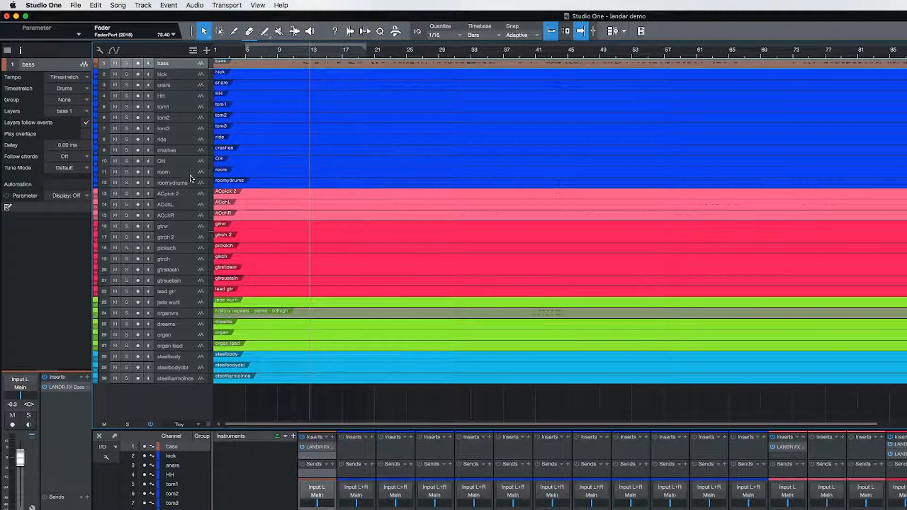
Step: Select the kick track and view the PreSonus website in Chrome
left_click(187, 76)
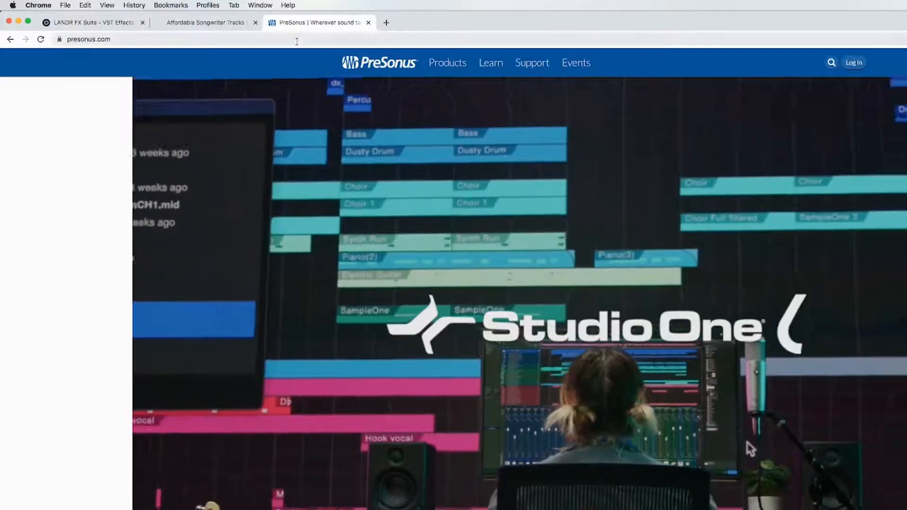
left_click(311, 22)
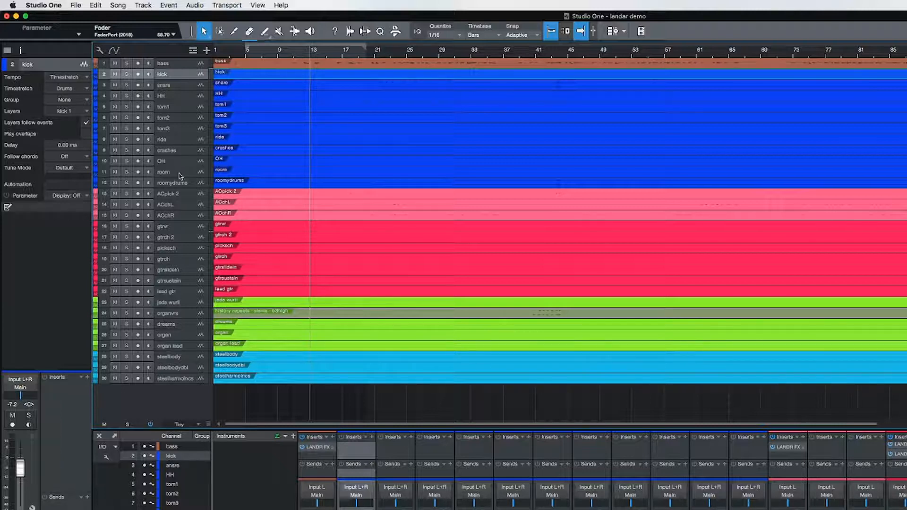
Step: Select the kick through room tracks and route them to a new bus named drums
left_click(179, 173)
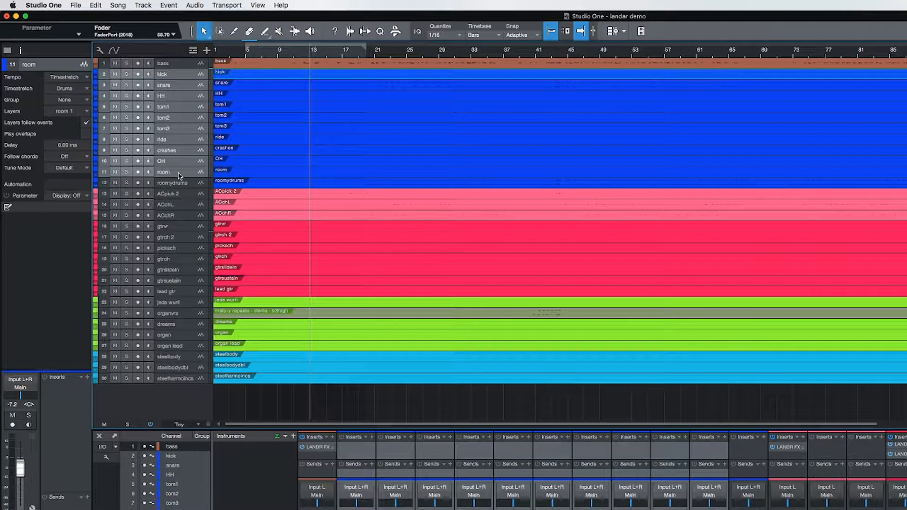
left_click(187, 77)
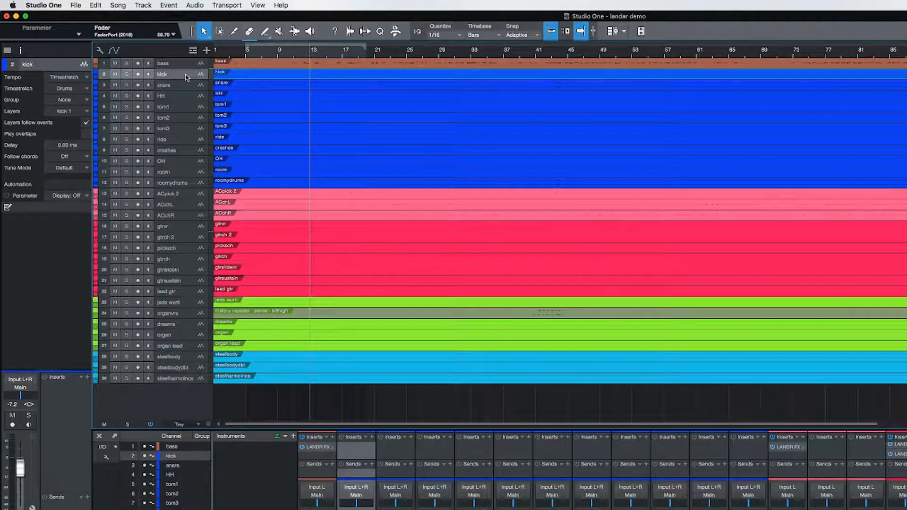
left_click(179, 174)
right_click(179, 174)
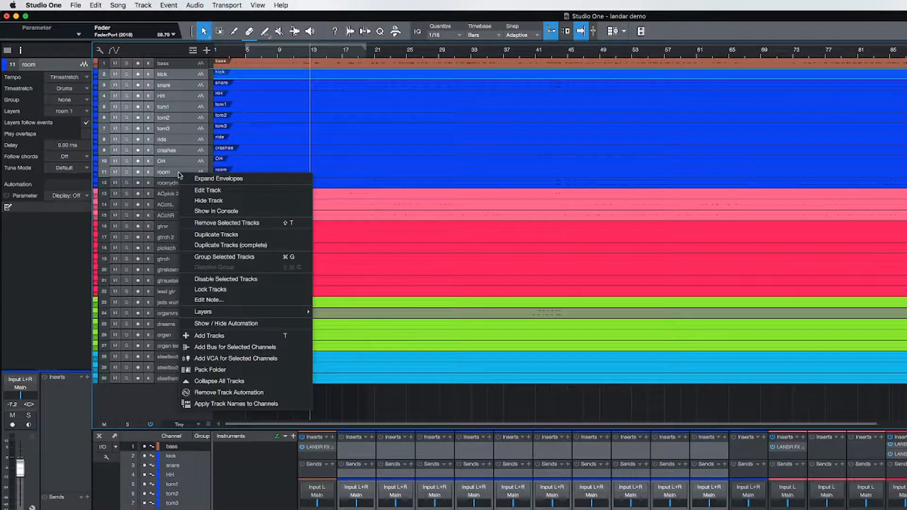
left_click(232, 347)
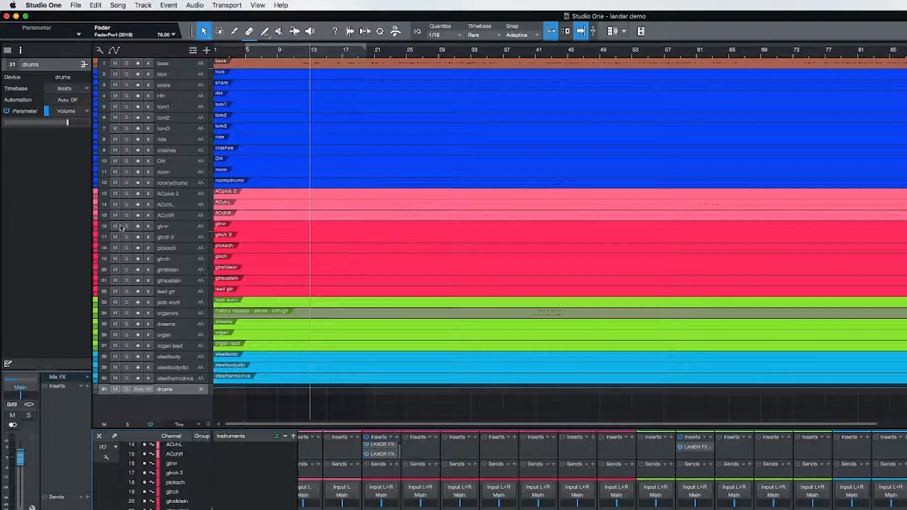
Step: Solo the drums bus, play from about bar 25, and insert LANDR FX Beats on the bus
left_click(125, 390)
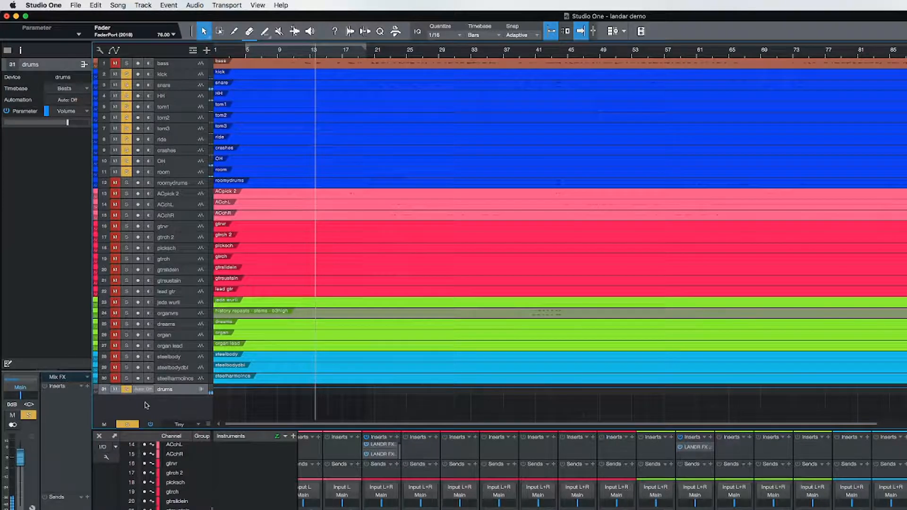
left_click(408, 55)
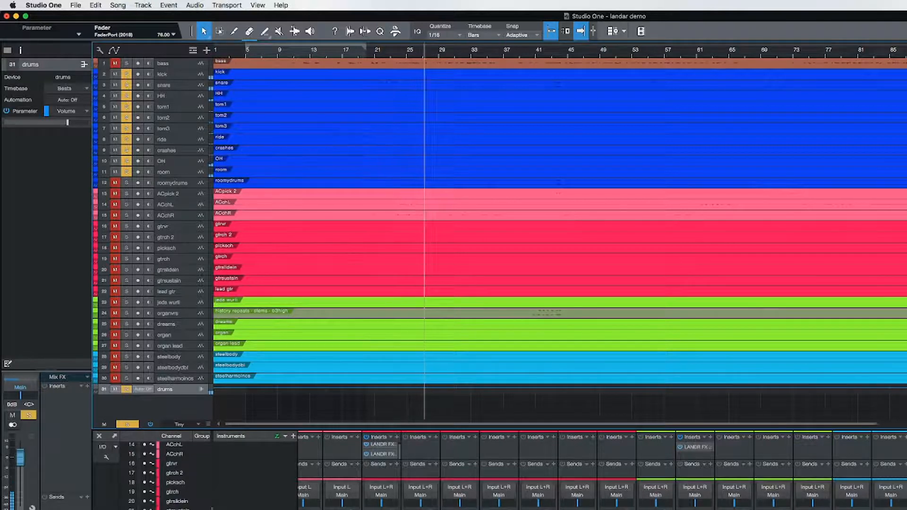
left_click(87, 386)
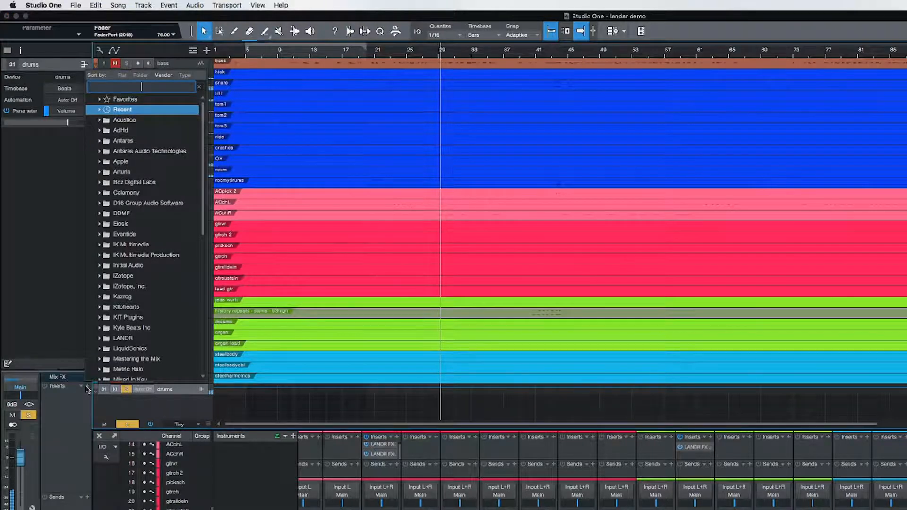
type("landr")
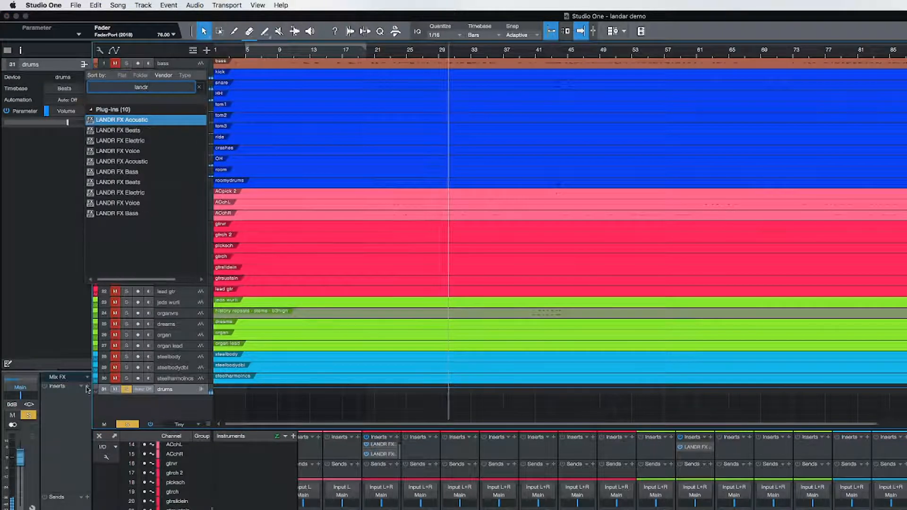
double_click(133, 183)
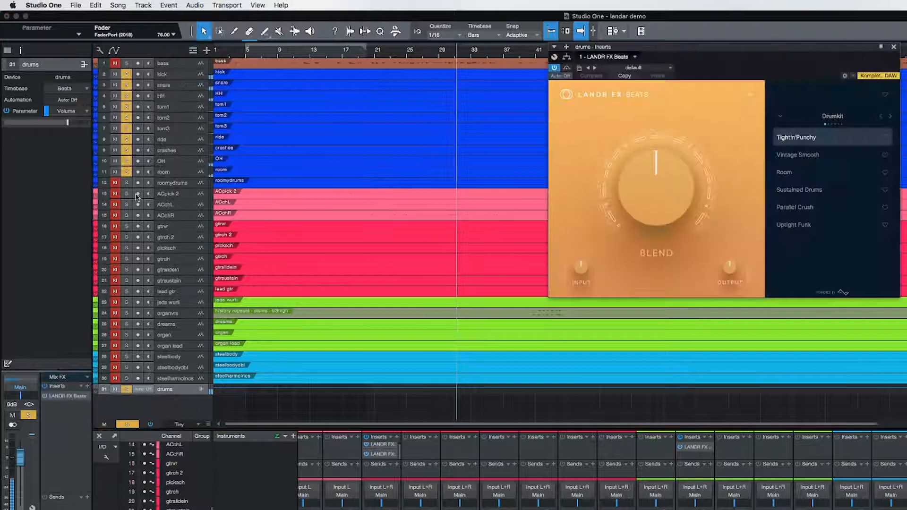
Step: Try Tight'n'Punchy on the soloed drums with the Blend at 0 %, 26.7 % and 100 %, ending at about 36.9 %
mouse_move(650, 216)
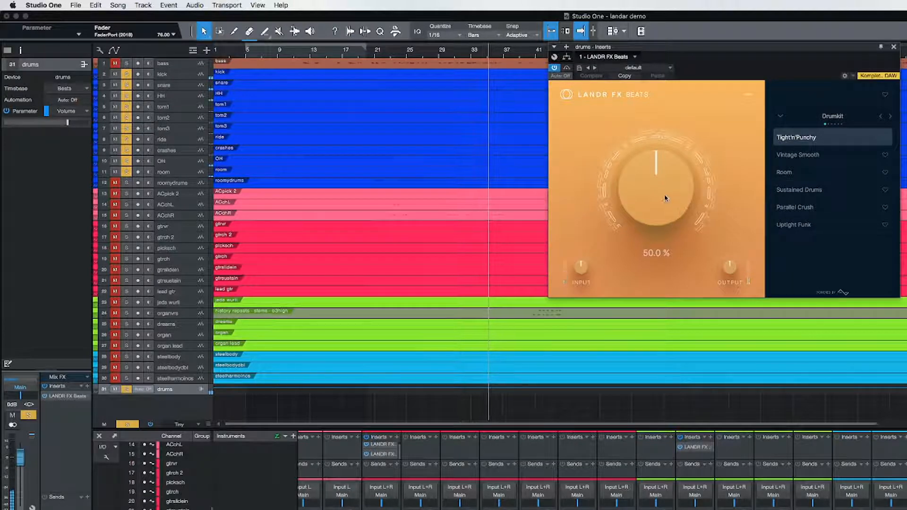
left_click_drag(663, 190, 663, 284)
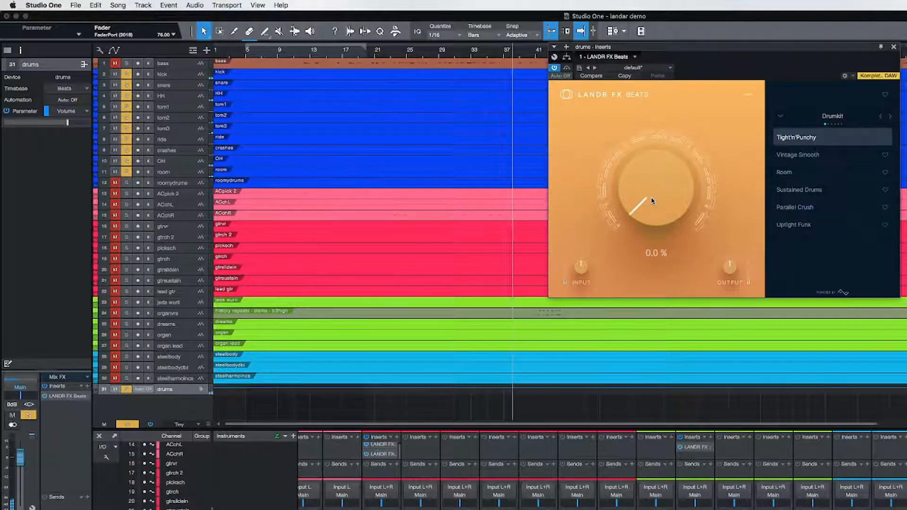
left_click_drag(651, 201, 648, 173)
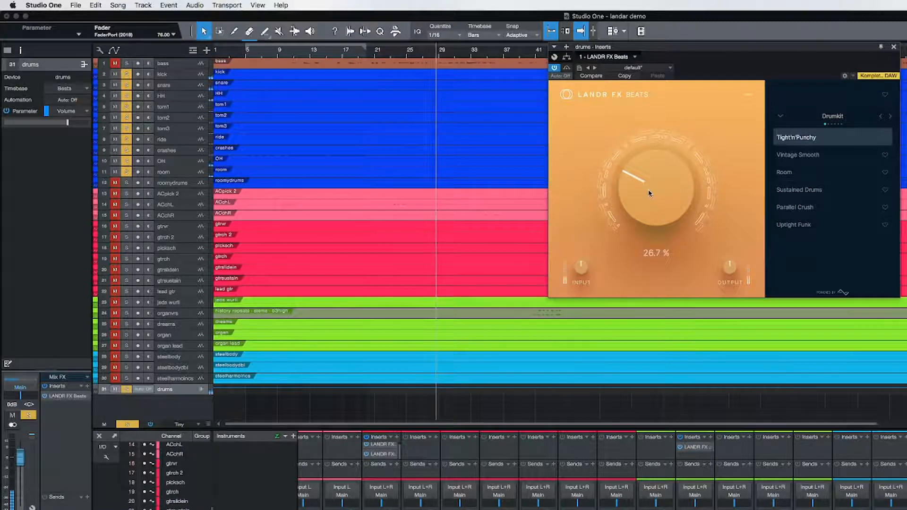
left_click_drag(649, 194, 684, 121)
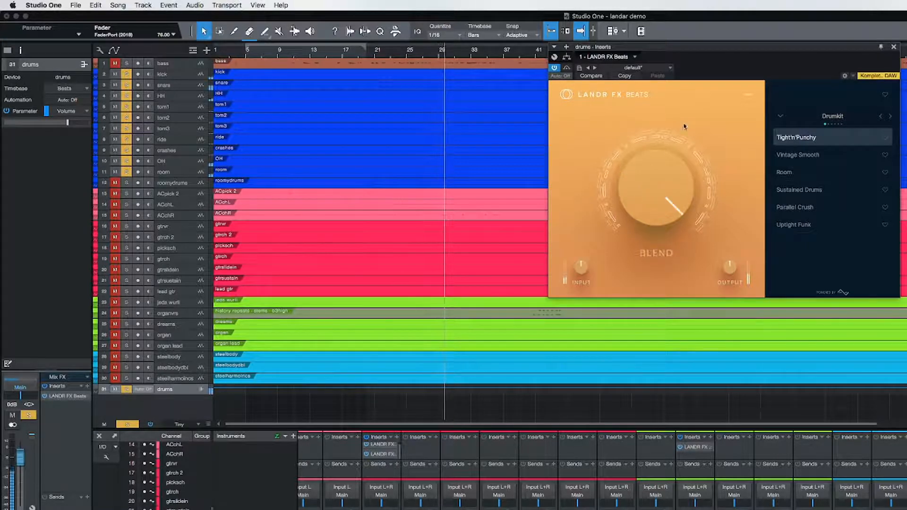
mouse_move(663, 189)
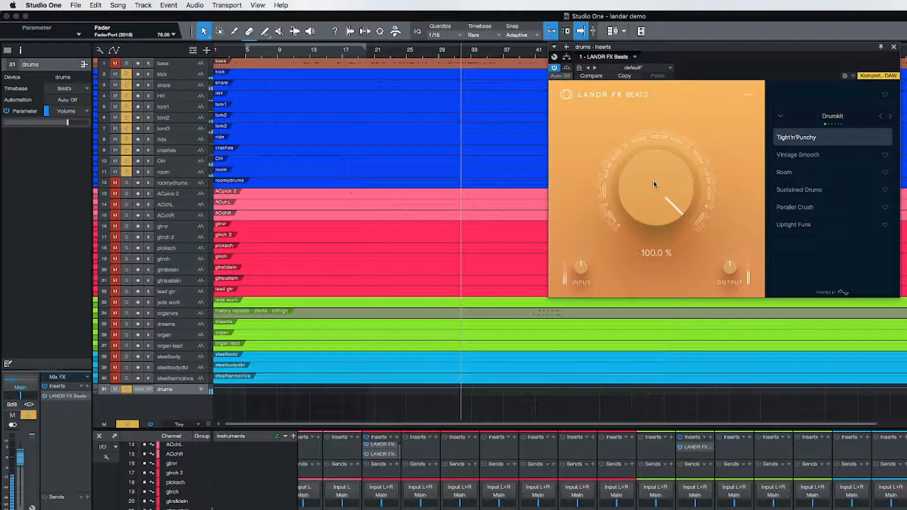
left_click_drag(654, 183, 651, 238)
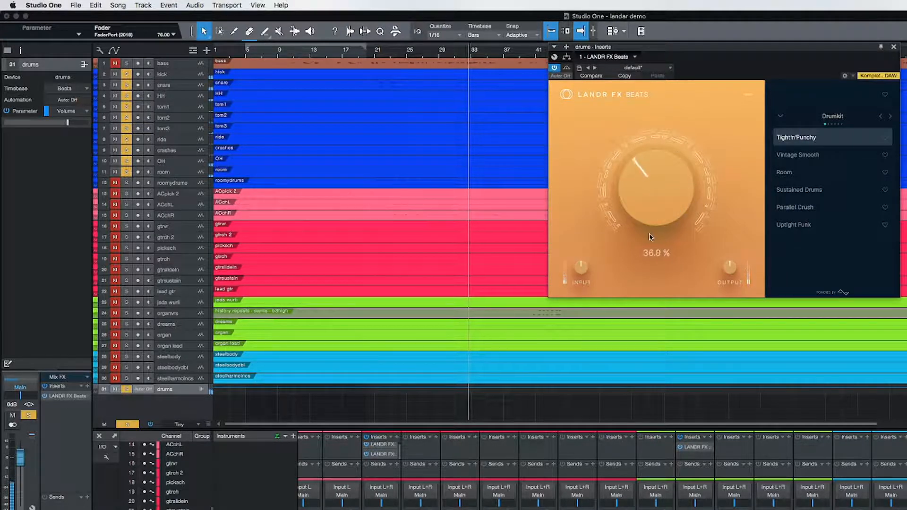
Step: Unsolo the drums and try the Blend at about 93.8 % in the full mix before lowering it to slightly under half
key("s")
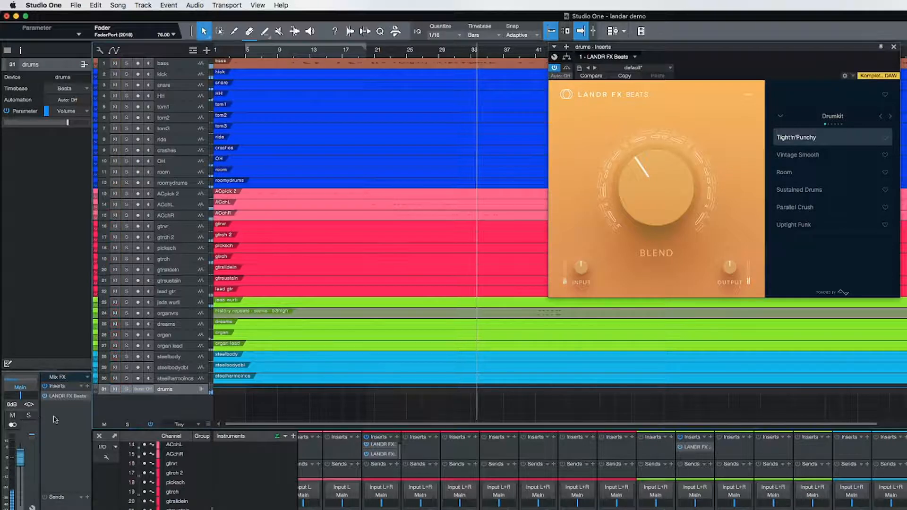
left_click(647, 190)
left_click_drag(647, 190, 660, 191)
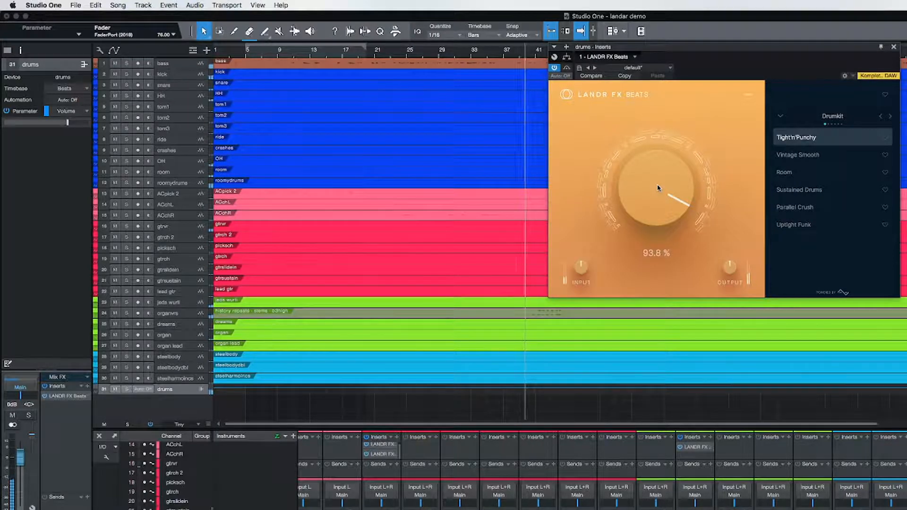
left_click_drag(657, 187, 649, 232)
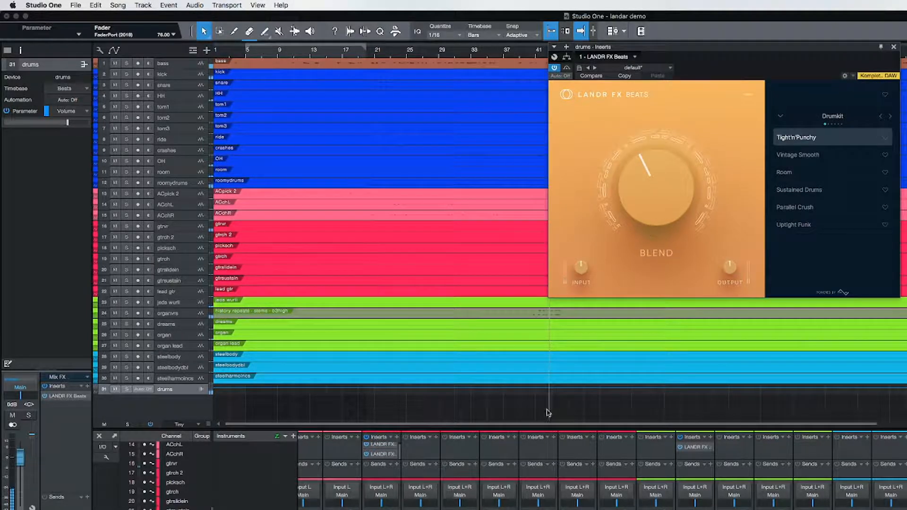
Step: Browse the LANDR FX Beats preset categories, including Kick, Cymbals, EQ and FX, and return to Drumkit
left_click(891, 117)
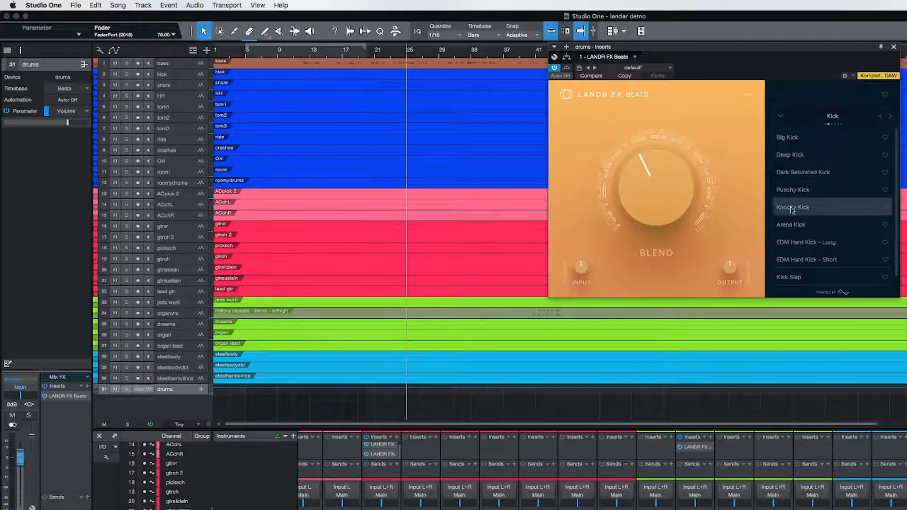
left_click(890, 117)
left_click(891, 117)
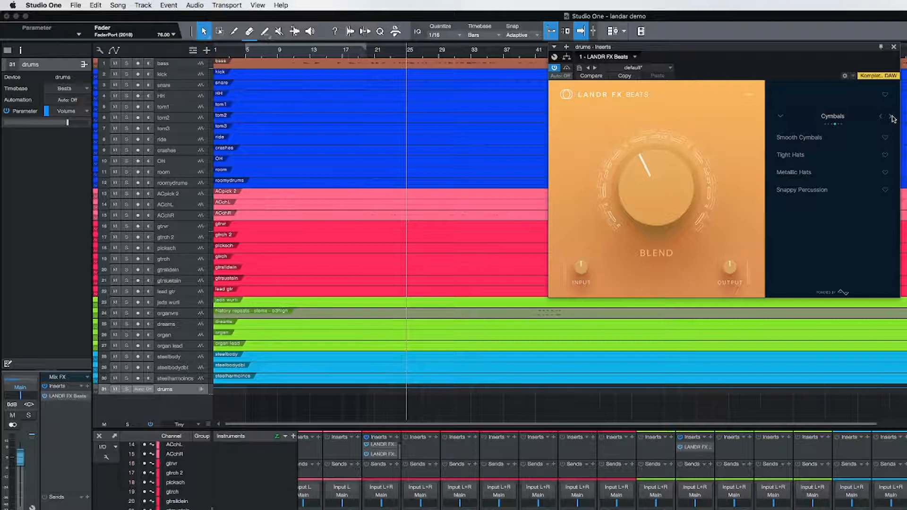
left_click(891, 117)
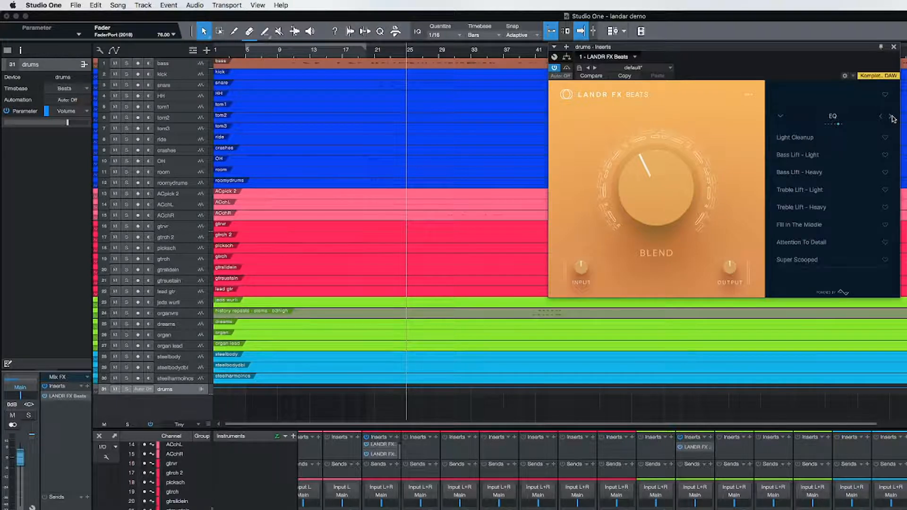
left_click(891, 118)
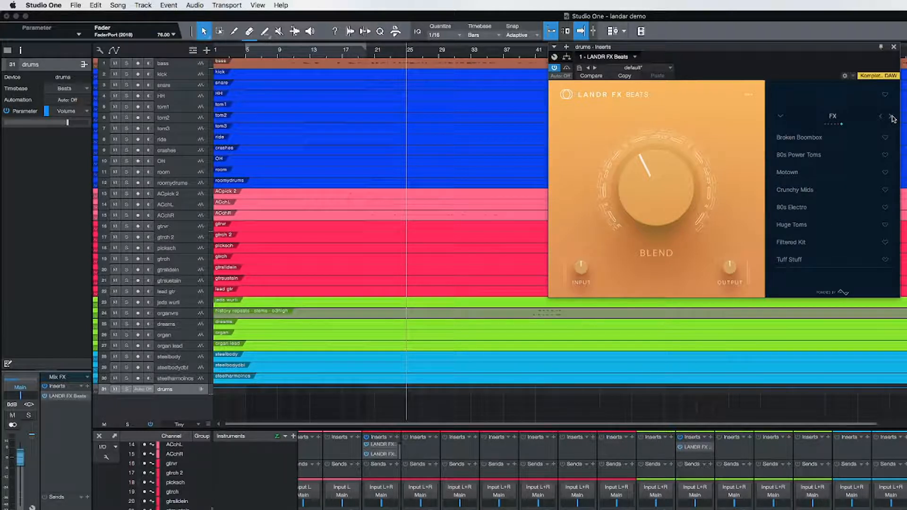
left_click(891, 117)
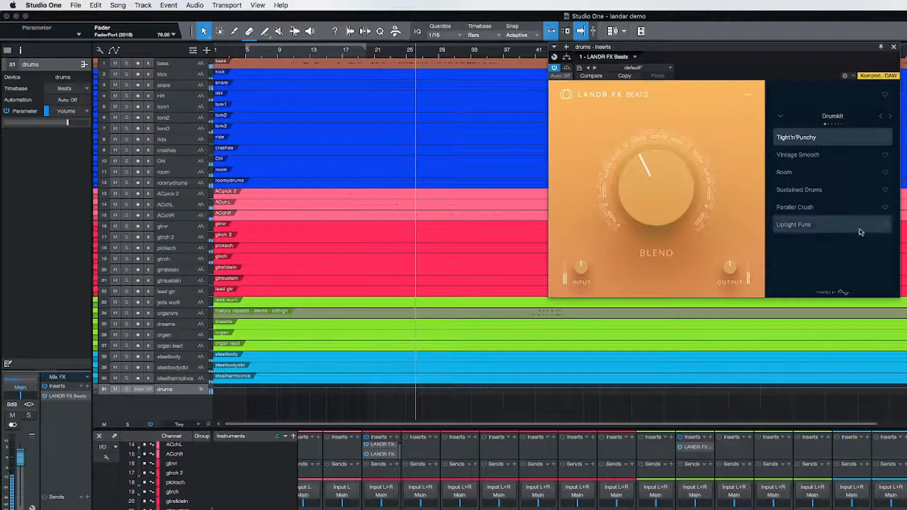
Step: Try the Sustained Drums preset in the full mix with the Blend at 84.8 % and 100 %, ending slightly under half
left_click(832, 190)
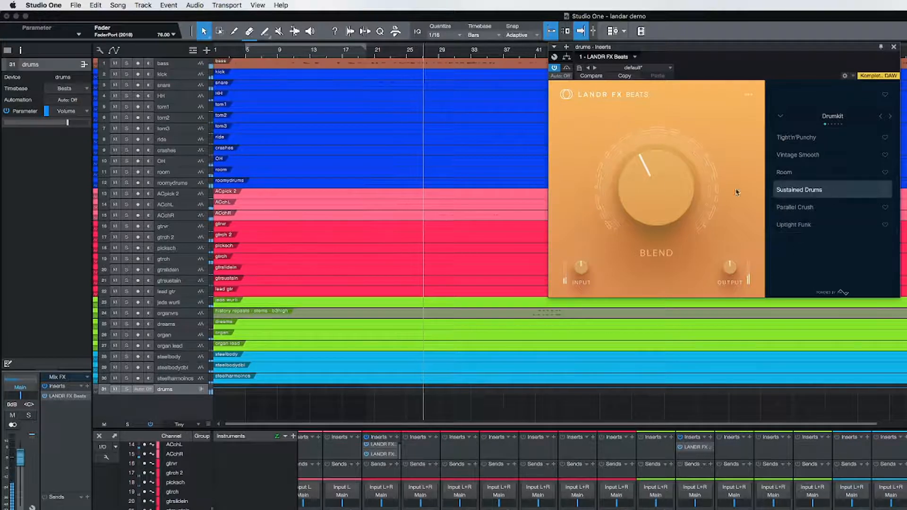
left_click_drag(657, 189, 657, 177)
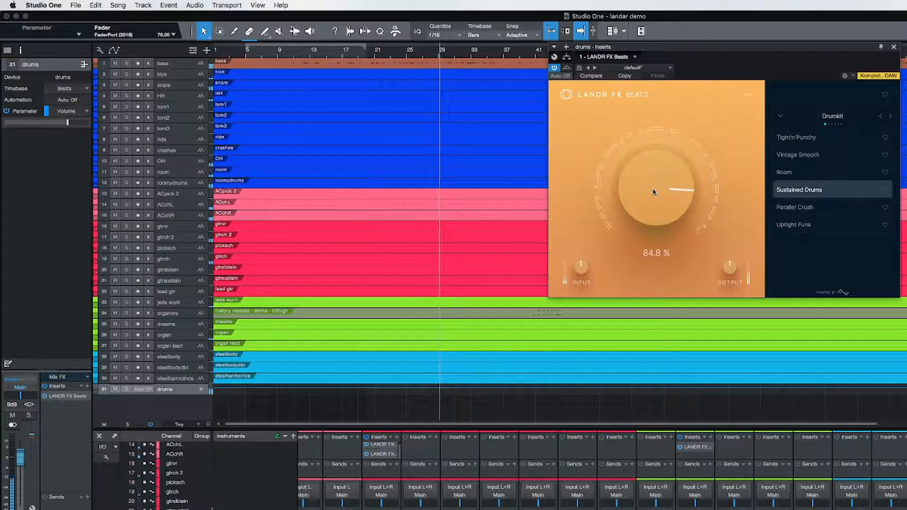
mouse_move(653, 196)
left_mouse_down()
mouse_move(656, 185)
mouse_move(663, 195)
left_mouse_up()
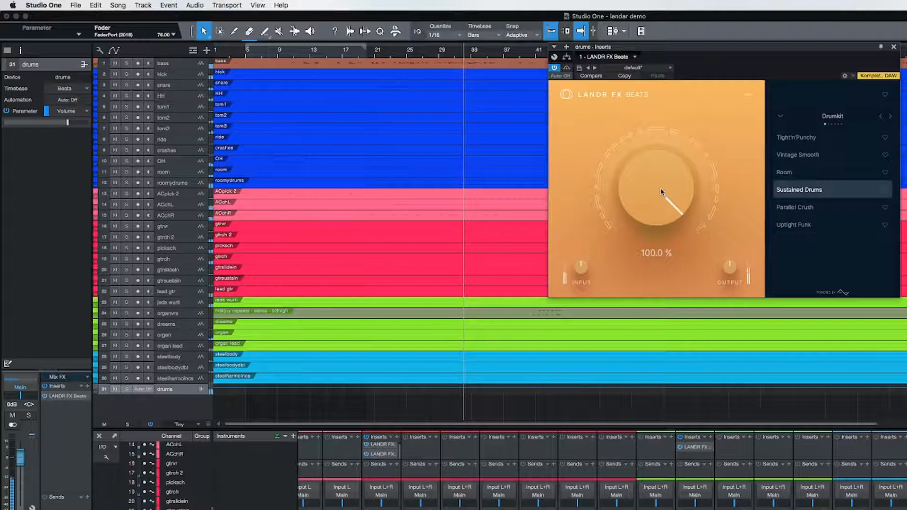
left_click_drag(651, 188, 671, 260)
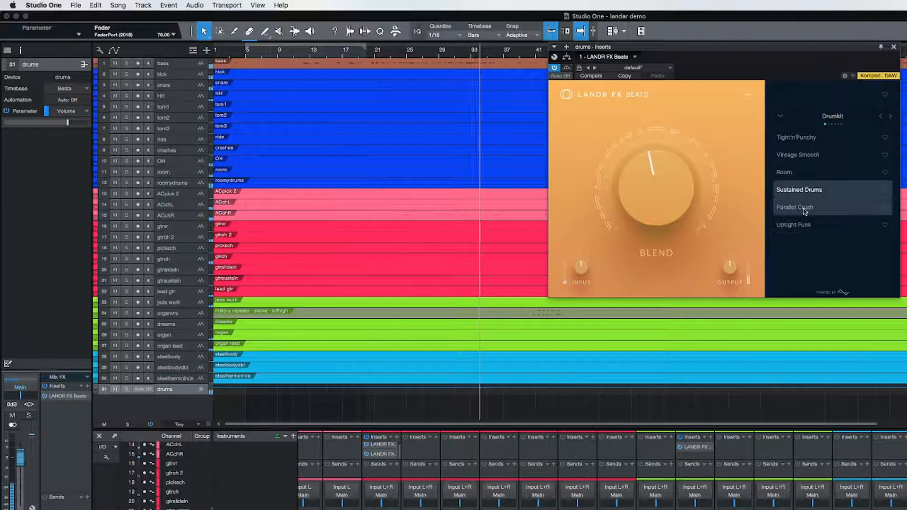
Step: Apply the Parallel Crush preset, solo the drums bus, and raise the Blend from 0 % to about 25.3 %
left_click(806, 207)
left_click_drag(651, 192, 656, 215)
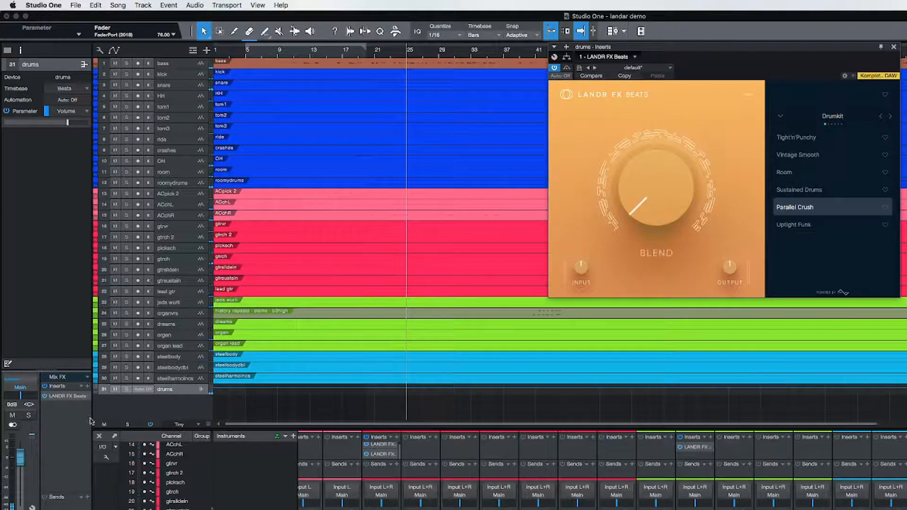
left_click(128, 389)
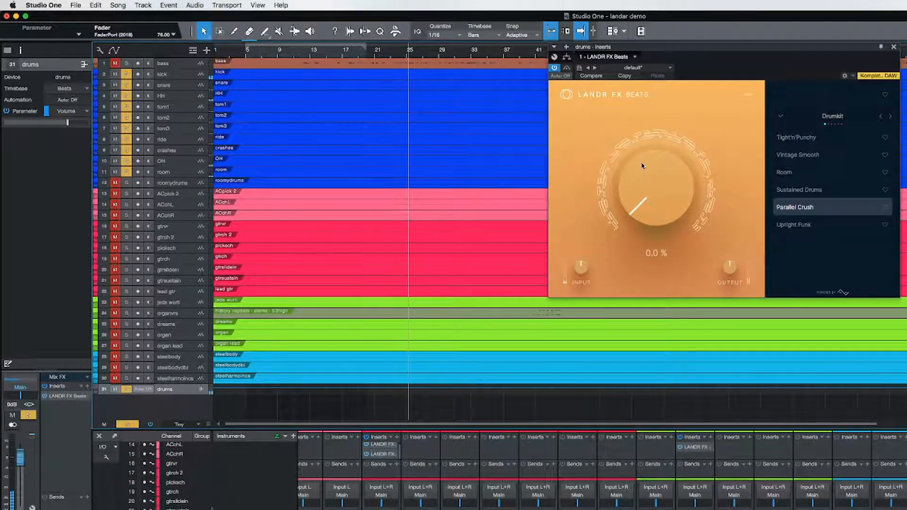
left_click_drag(638, 192, 727, 223)
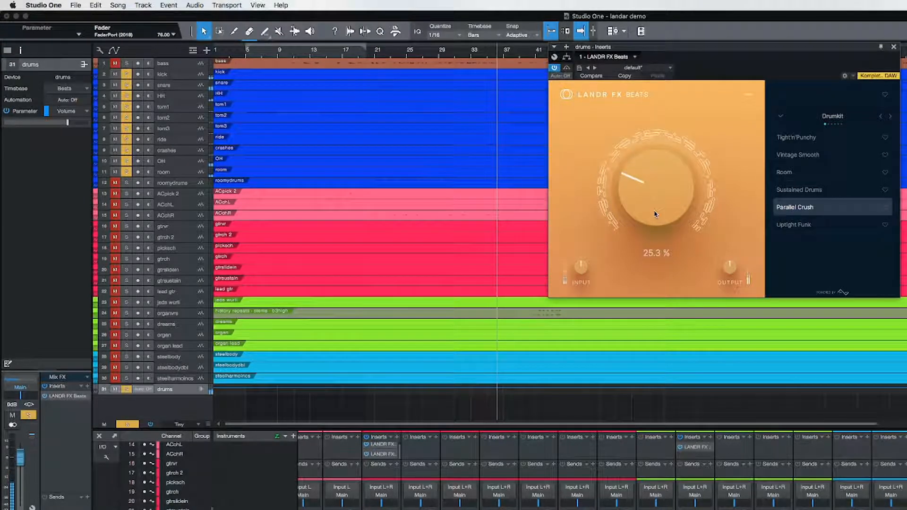
Step: Apply the Tight'n'Punchy preset to the drums with the Blend slightly under half and close the plugin window
left_click(796, 137)
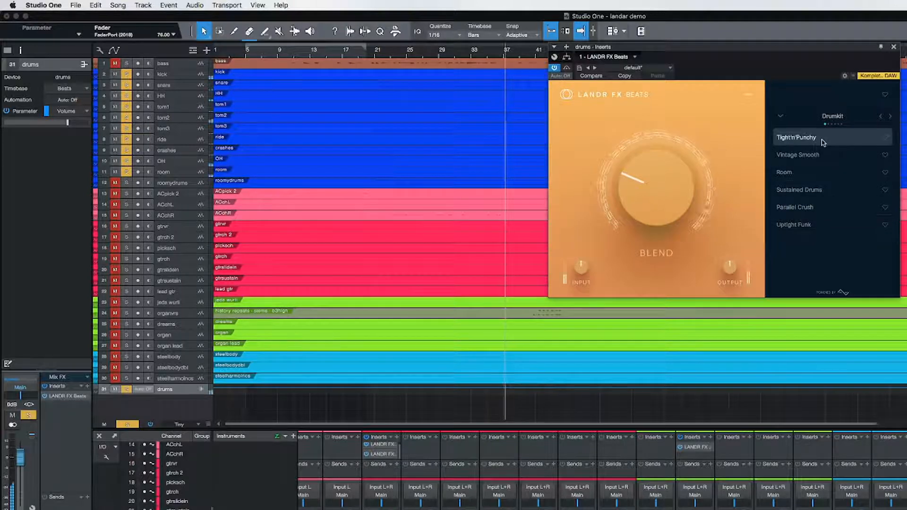
left_click_drag(663, 198, 654, 177)
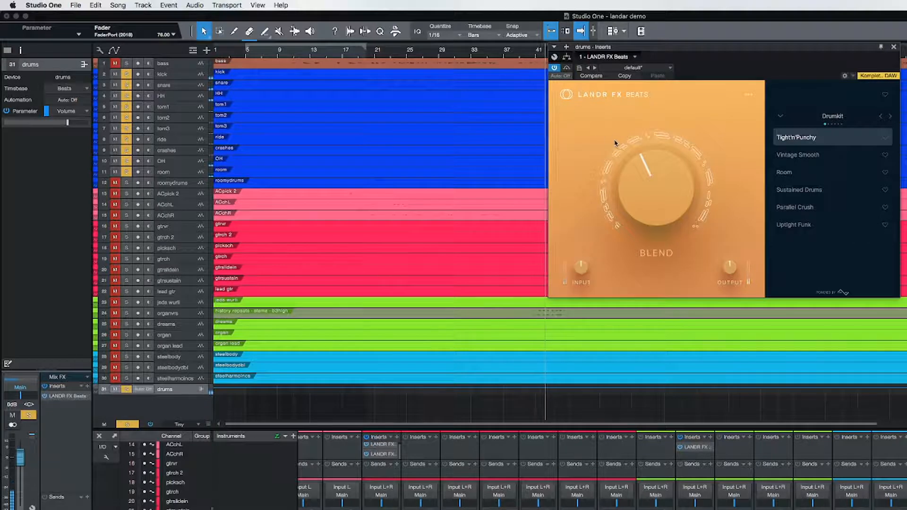
left_click(893, 47)
Step: Solo the bass together with the drums and bypass LANDR FX Bass on the bass track
left_click(127, 64)
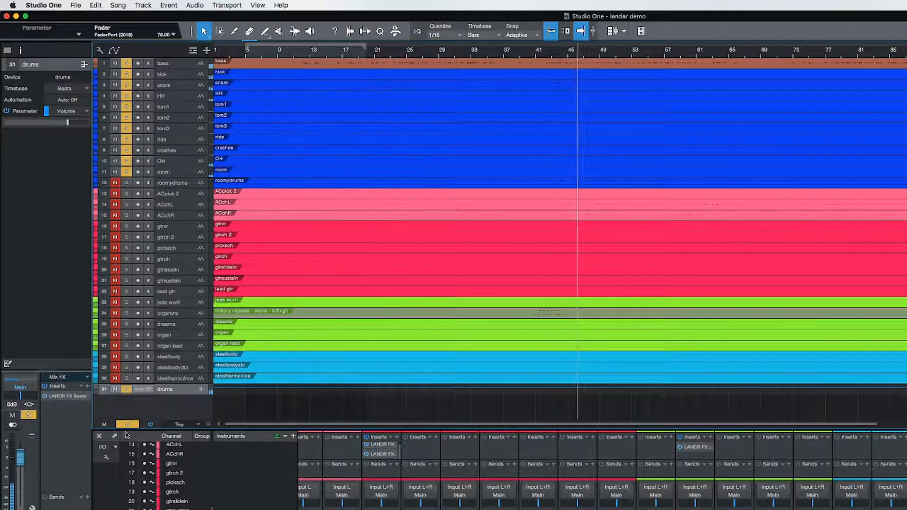
left_click(181, 67)
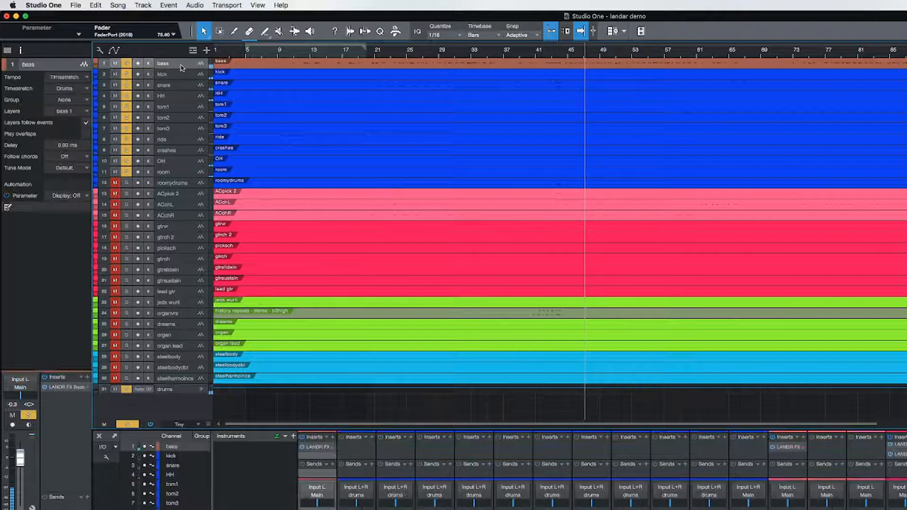
left_click(45, 387)
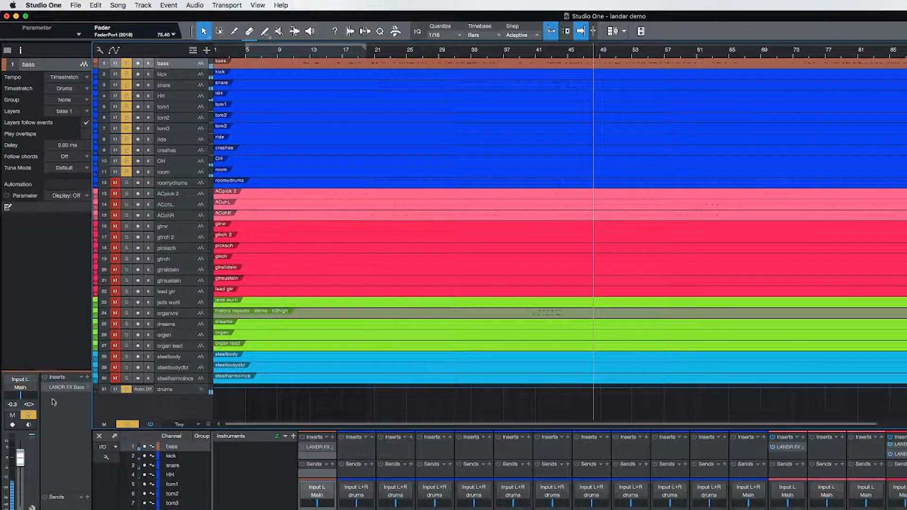
Step: Bypass LANDR FX Beats on the drums, and re-enable both LANDR FX Bass and LANDR FX Beats for comparison
left_click(180, 391)
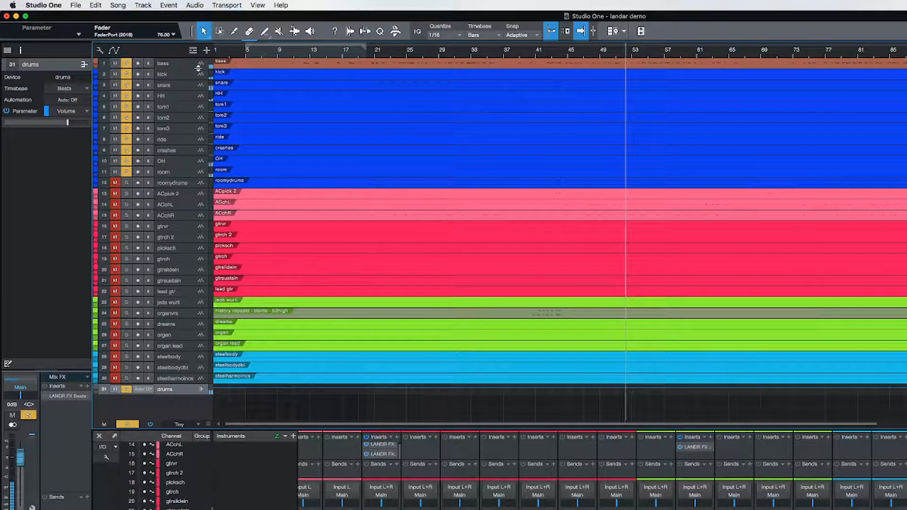
left_click(184, 65)
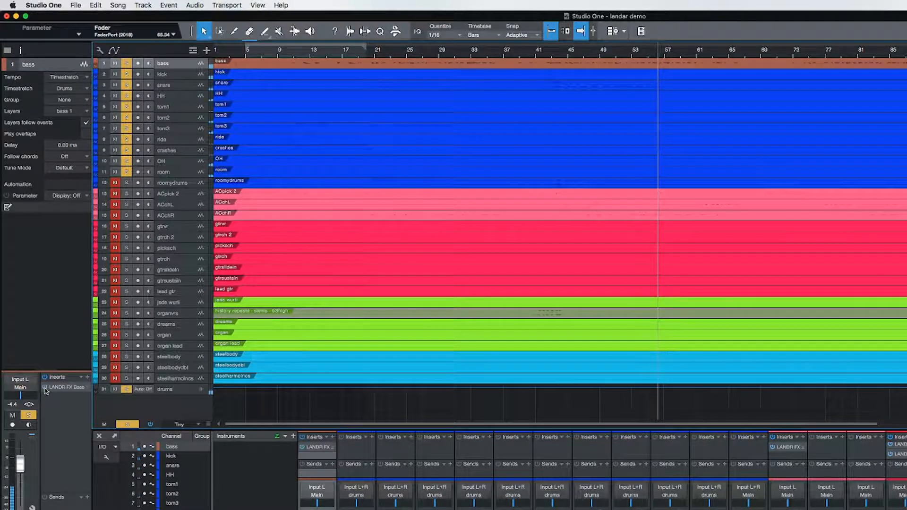
left_click(184, 391)
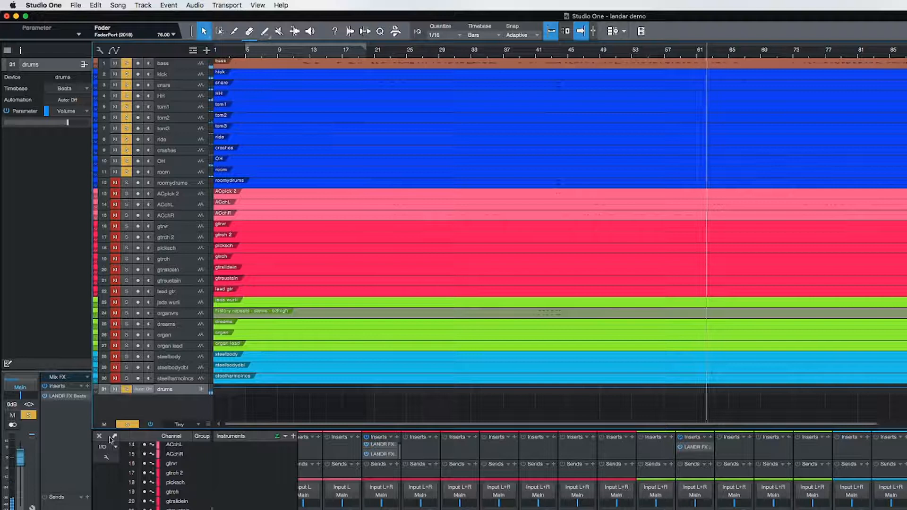
Step: Clear the solos on the drums and bass, and select the ACpick 2 track
left_click(127, 389)
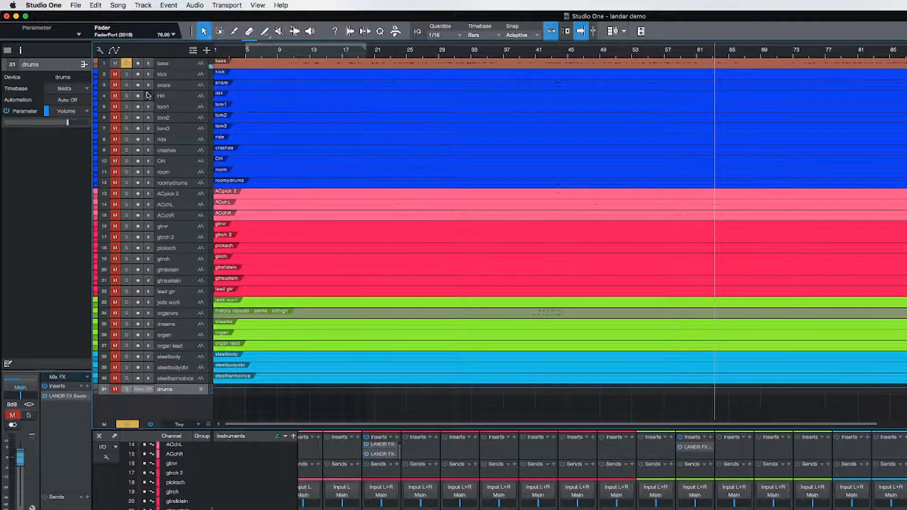
left_click(126, 63)
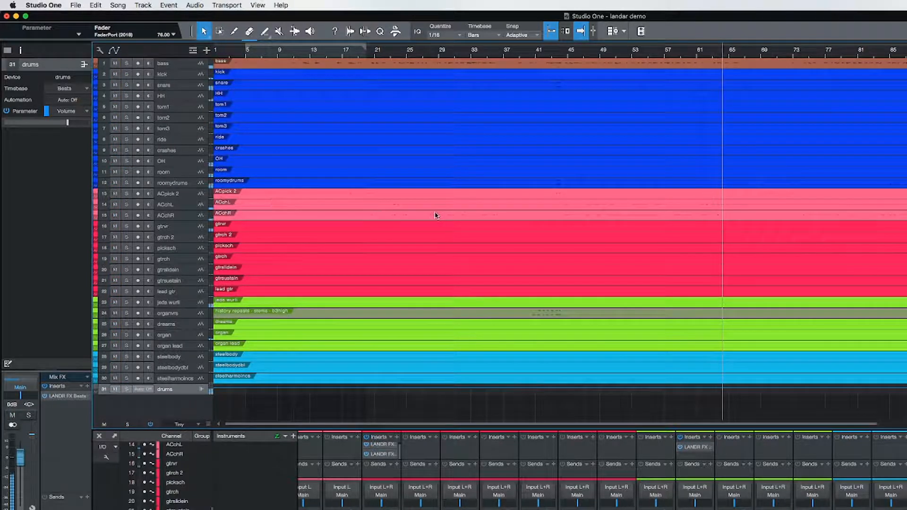
key("space")
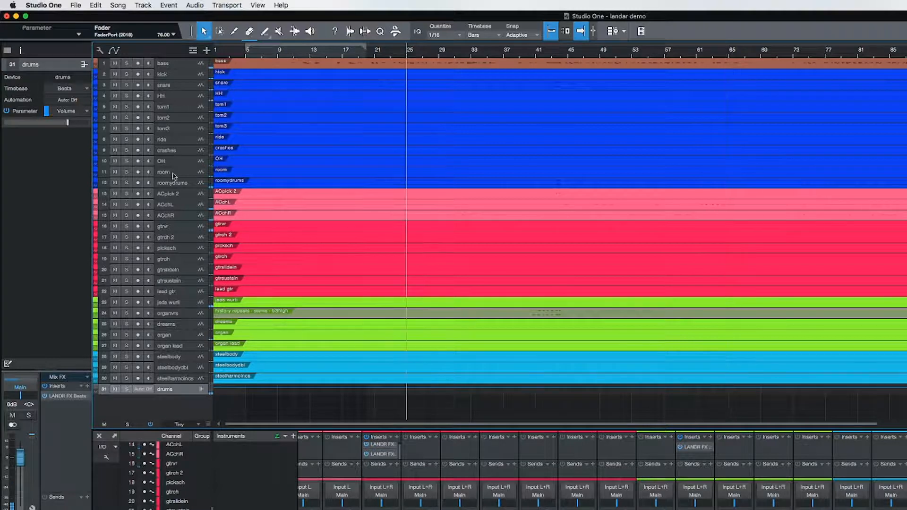
left_click(180, 195)
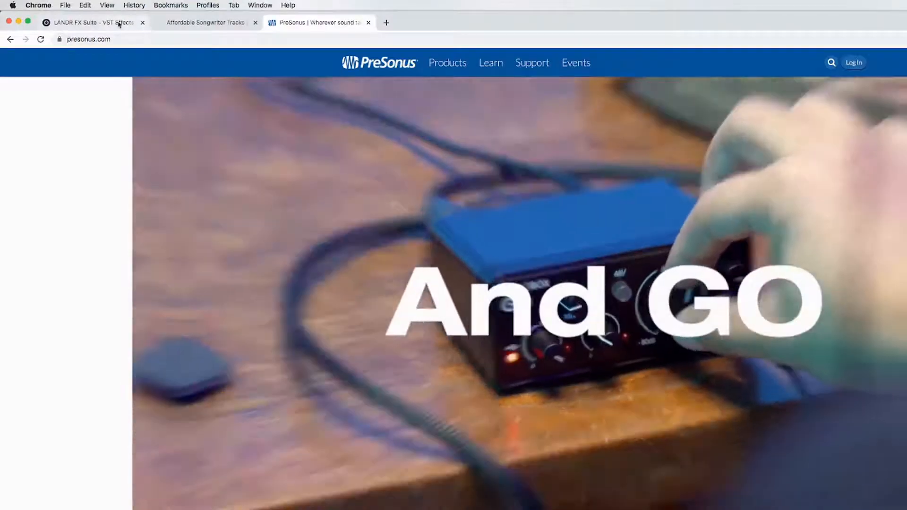
Step: Switch to the LANDR FX Suite product page in Chrome and examine the included plugins, bundle price and trial offer
left_click(118, 23)
scroll(365, 447, "down", 5)
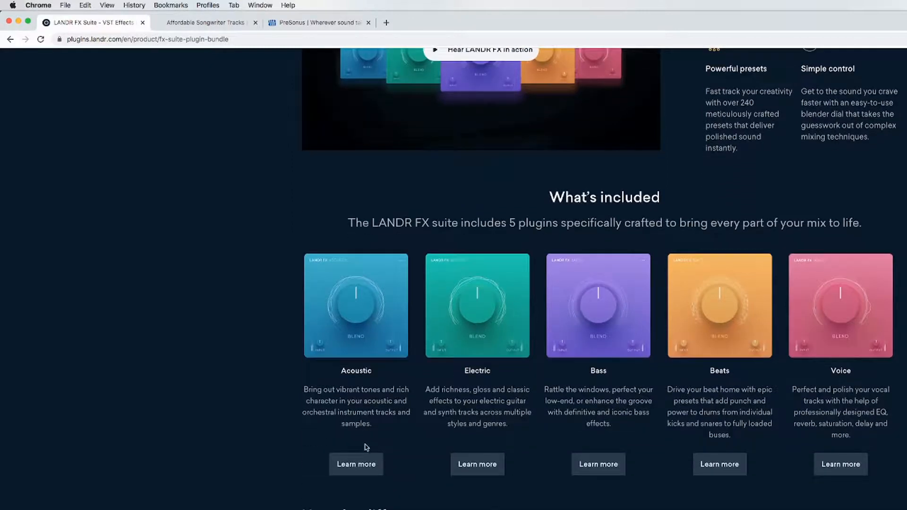
scroll(649, 169, "up", 10)
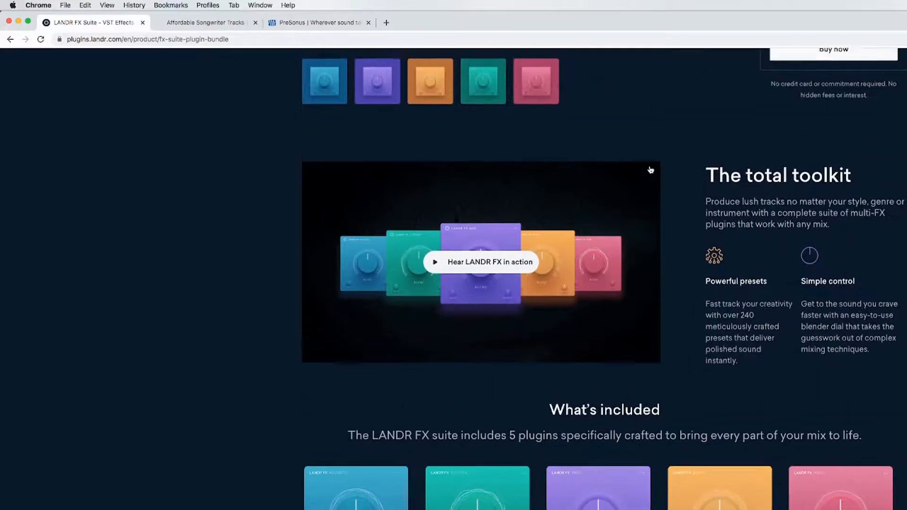
scroll(649, 169, "up", 4)
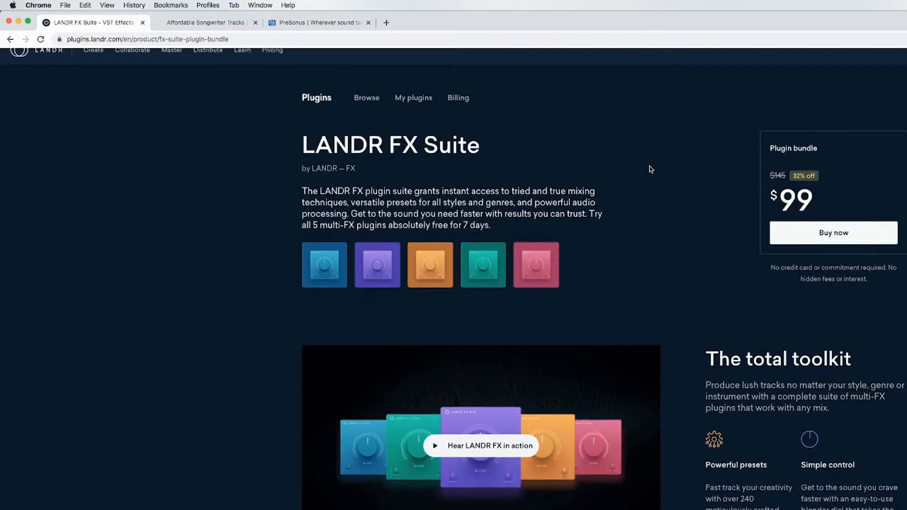
scroll(650, 169, "up", 1)
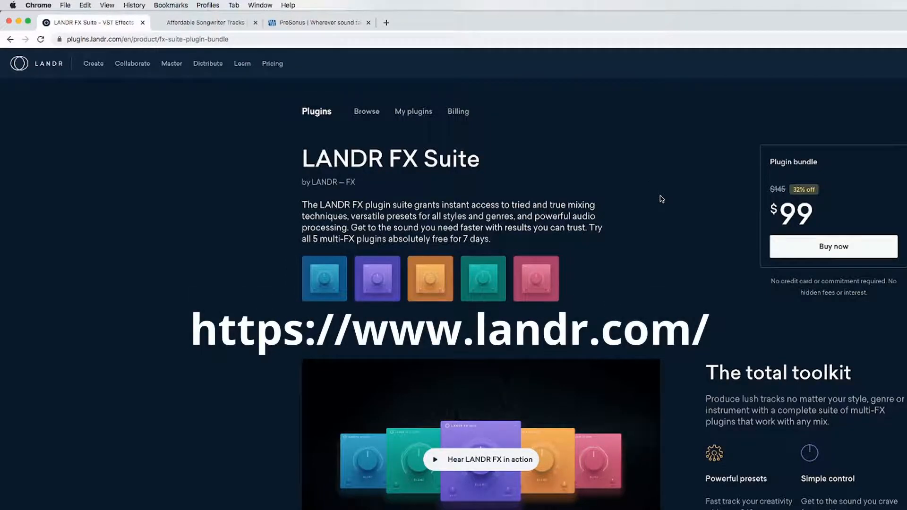
scroll(661, 199, "down", 1)
scroll(661, 199, "down", 10)
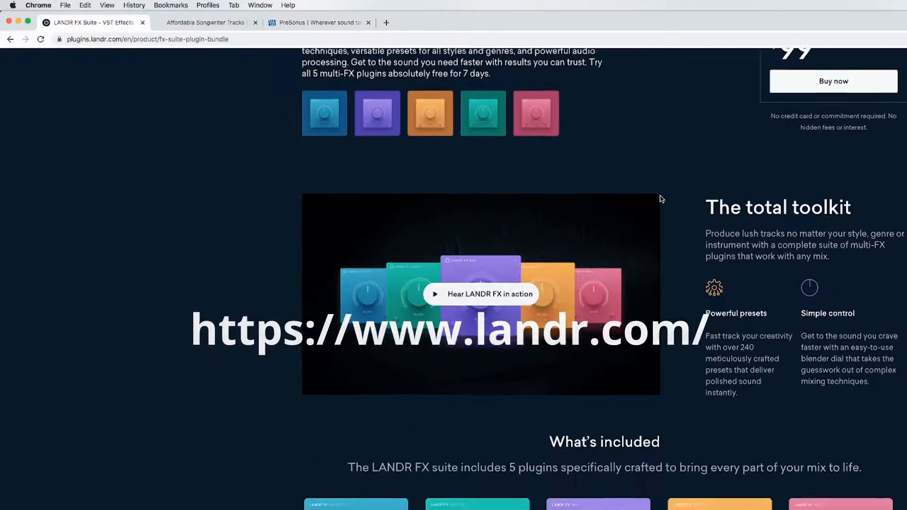
scroll(661, 198, "down", 10)
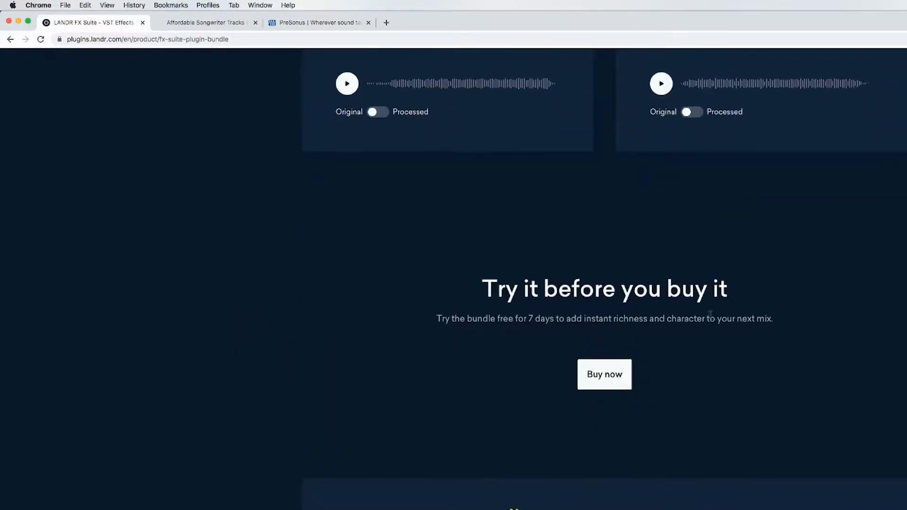
left_click(628, 363)
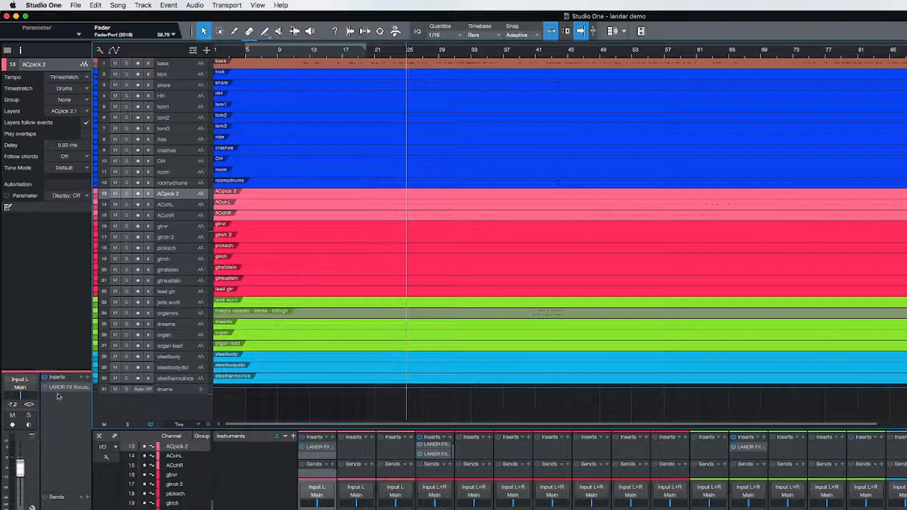
Step: Solo the ACpick 2 track, play it from bar 5, and enlarge its track height
left_click(127, 194)
key("space")
left_click(246, 56)
key("space")
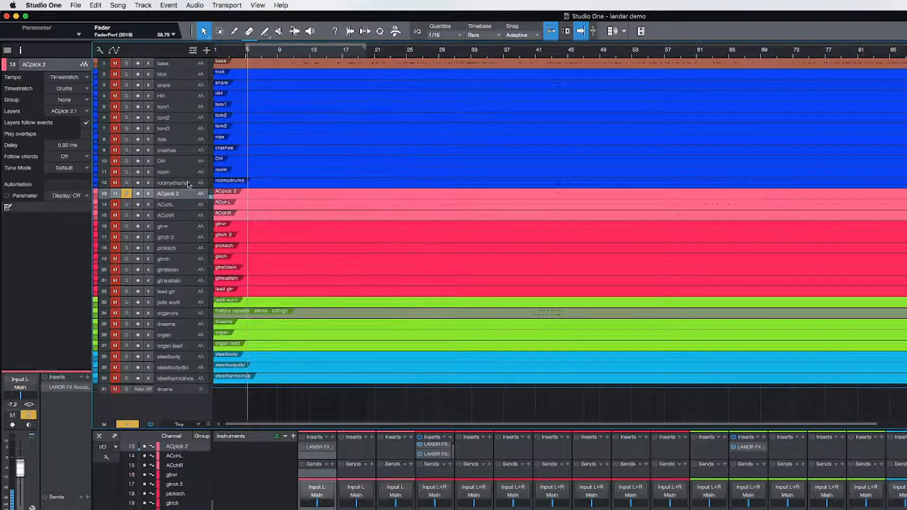
left_click_drag(183, 199, 186, 240)
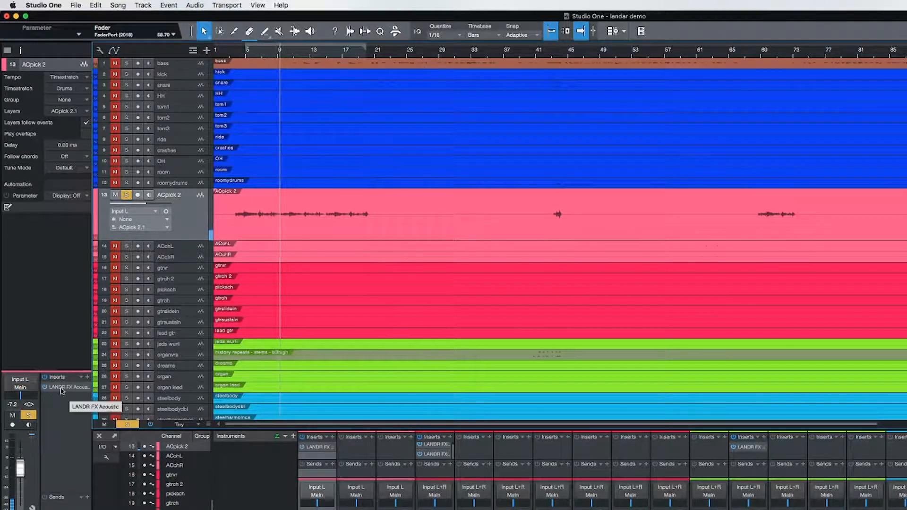
Step: Open LANDR FX Acoustic on ACpick 2 and try the Hi-Fi preset's Blend from 0 % up to slightly over three quarters
left_click(61, 391)
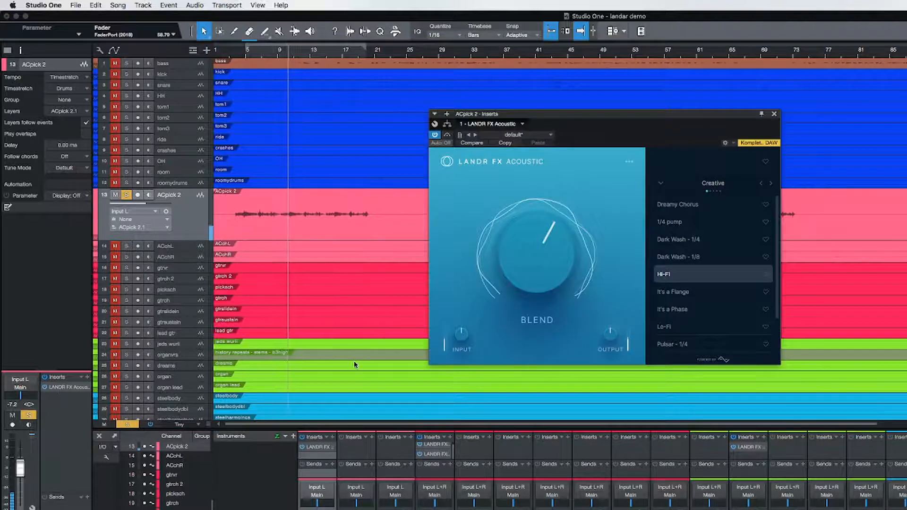
left_click_drag(524, 246, 451, 213)
mouse_move(536, 279)
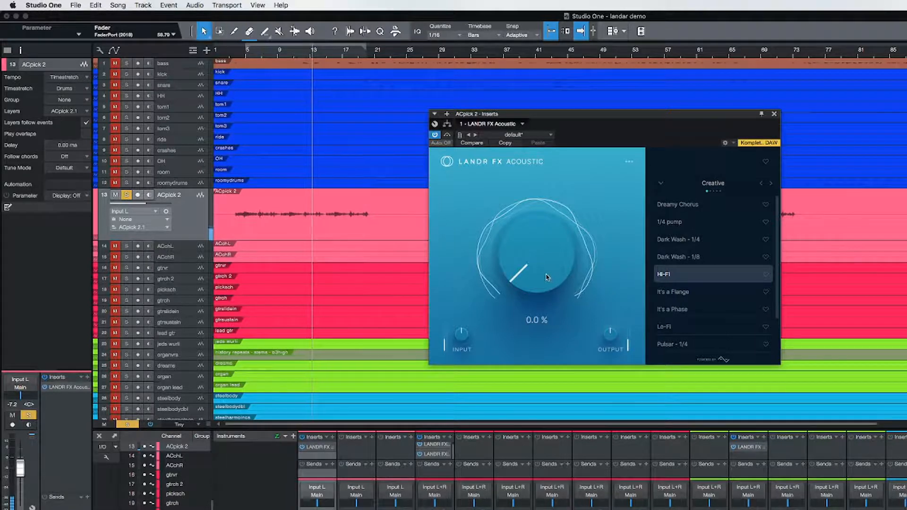
key("space")
left_click_drag(540, 280, 546, 216)
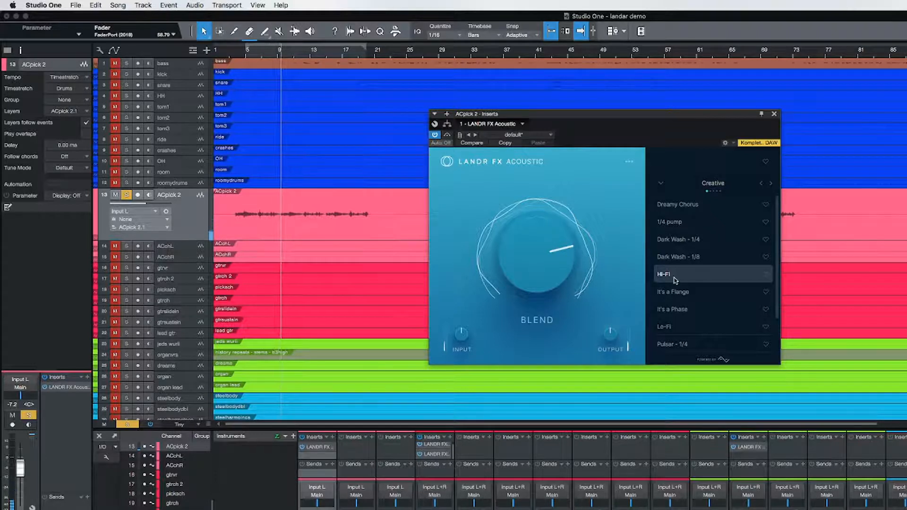
Step: Try the Dreamy Chorus preset at about 34.5 % Blend and the 1/4 pump preset at 86.2 %, ending at about a third
left_click(681, 212)
left_click_drag(533, 263, 523, 279)
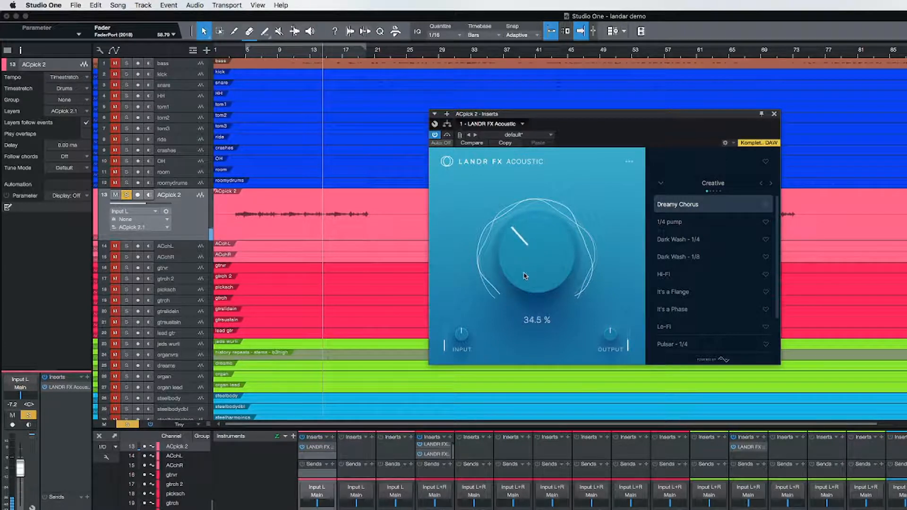
left_click(689, 223)
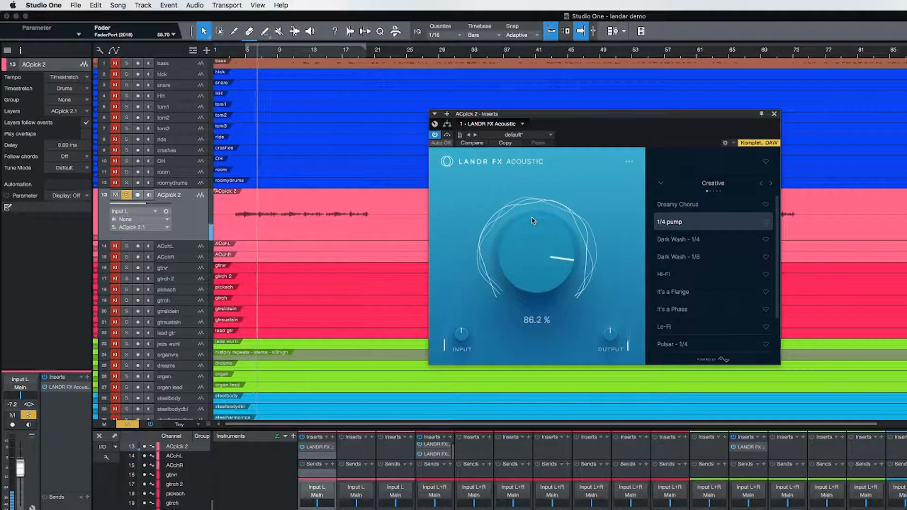
left_click_drag(527, 258, 528, 285)
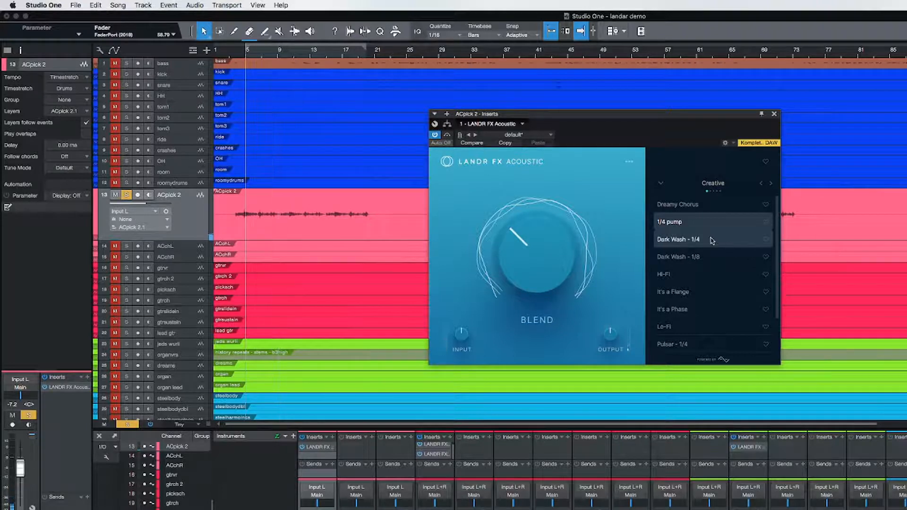
Step: Try the Dark Wash - 1/4 preset with the Blend at 72.9 % and 100 %, ending slightly over a third
left_click(711, 241)
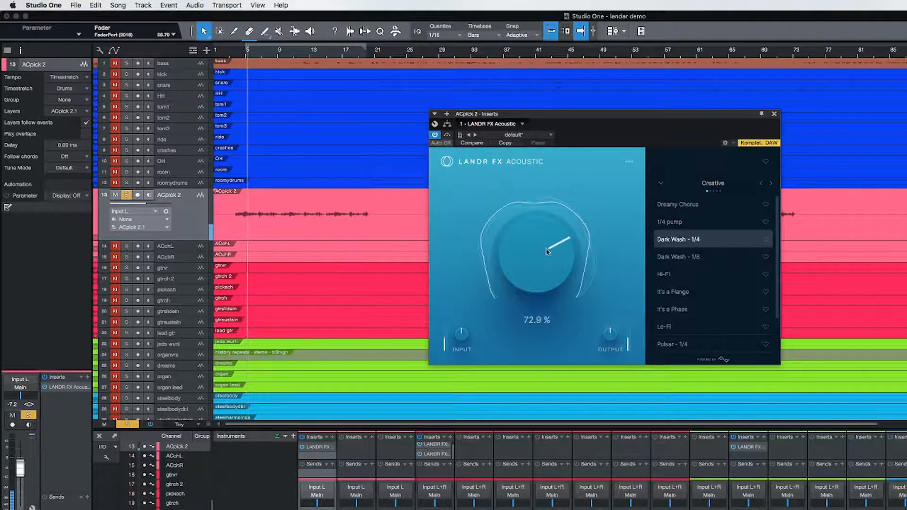
left_click_drag(543, 246, 620, 156)
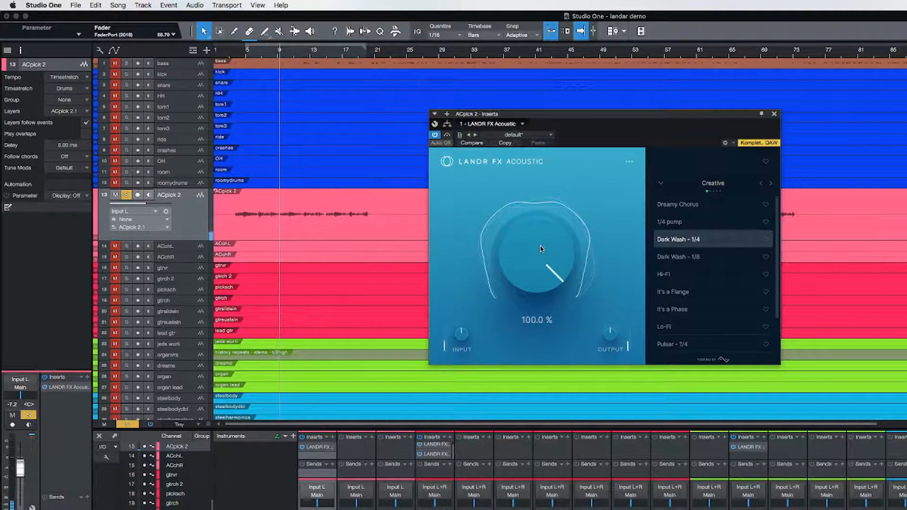
left_click_drag(541, 250, 544, 308)
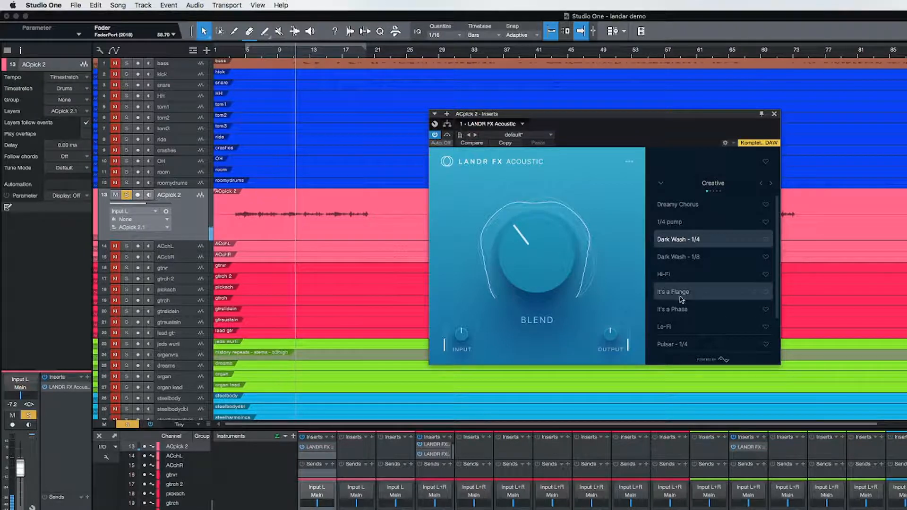
Step: Apply the Hi-Fi preset with the Blend just under three quarters, and unsolo ACpick 2 to play it in the full mix
left_click(666, 274)
left_click_drag(543, 255, 545, 235)
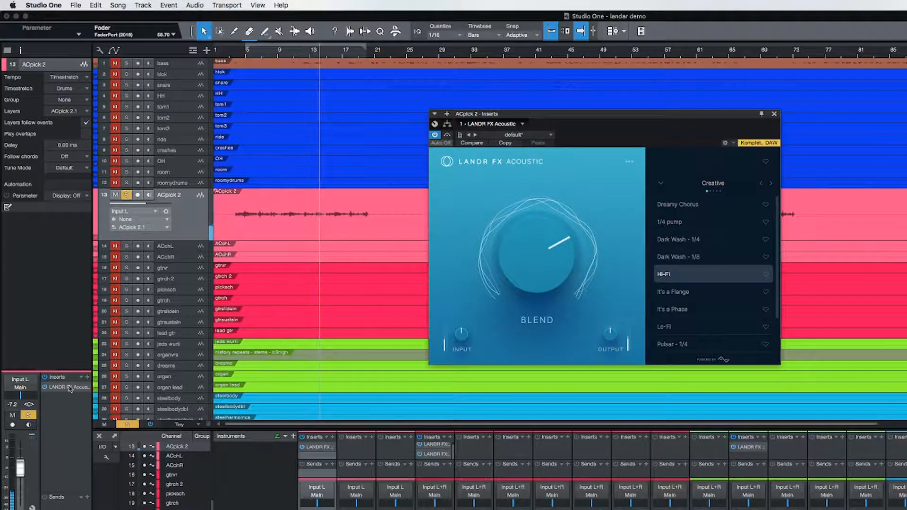
key("space")
left_click(126, 194)
key("space")
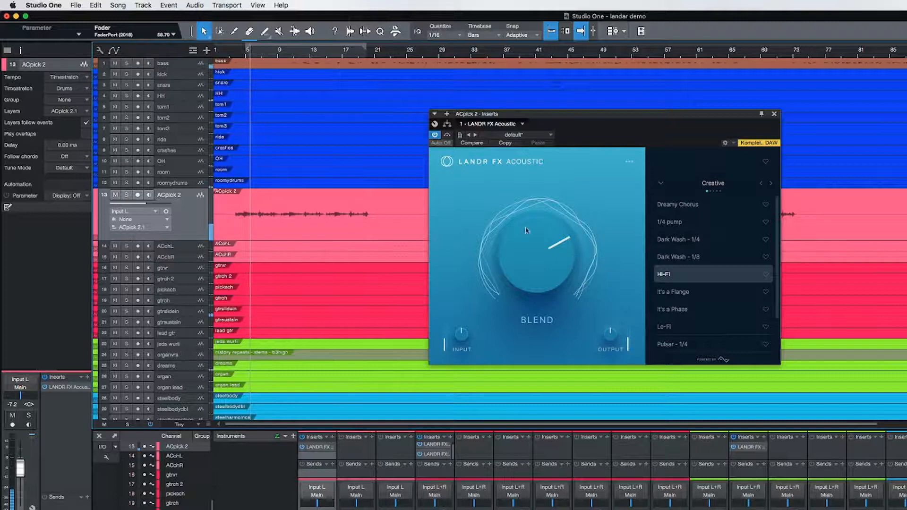
left_click(774, 114)
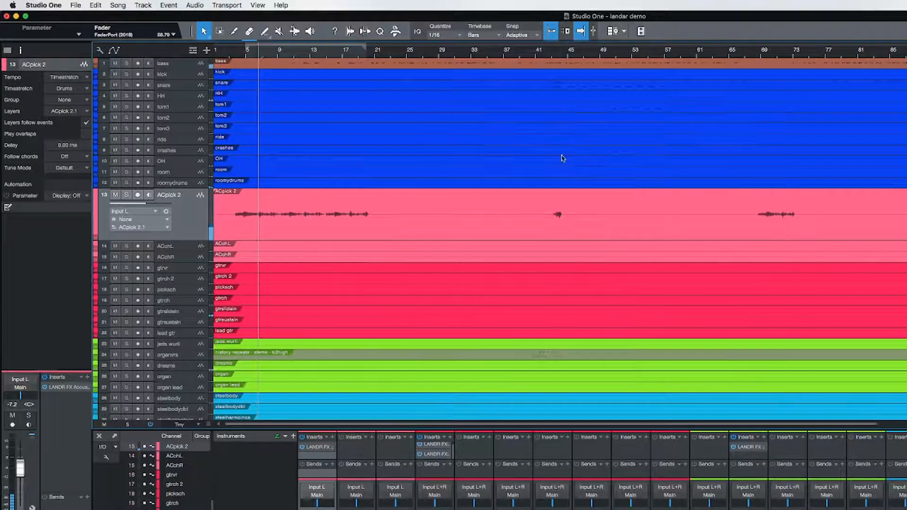
Step: Reopen LANDR FX Acoustic, compare the full mix with it bypassed and enabled, and close the plugin window
left_click(69, 388)
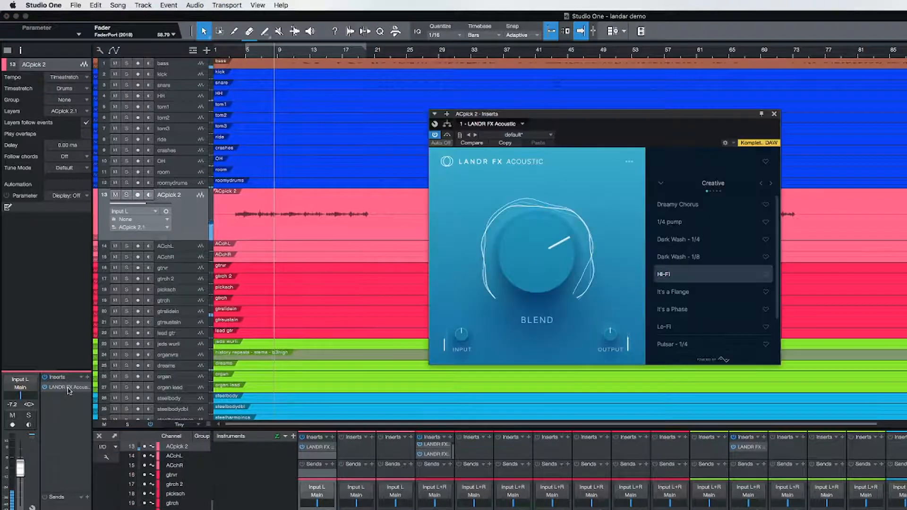
left_click(46, 387)
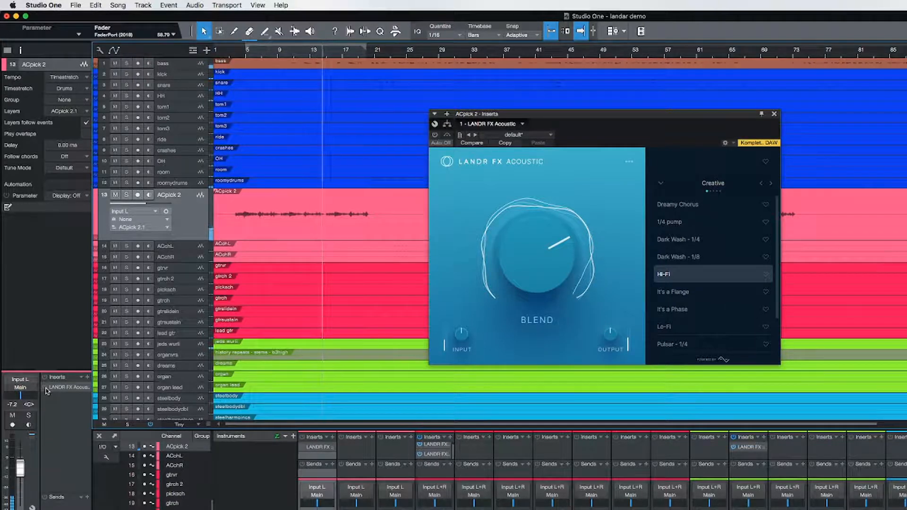
left_click(45, 387)
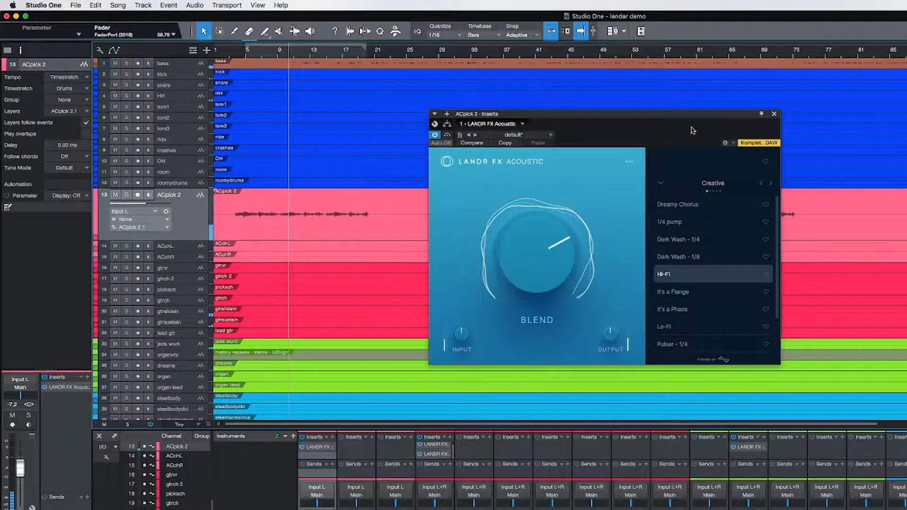
left_click(775, 115)
key("space")
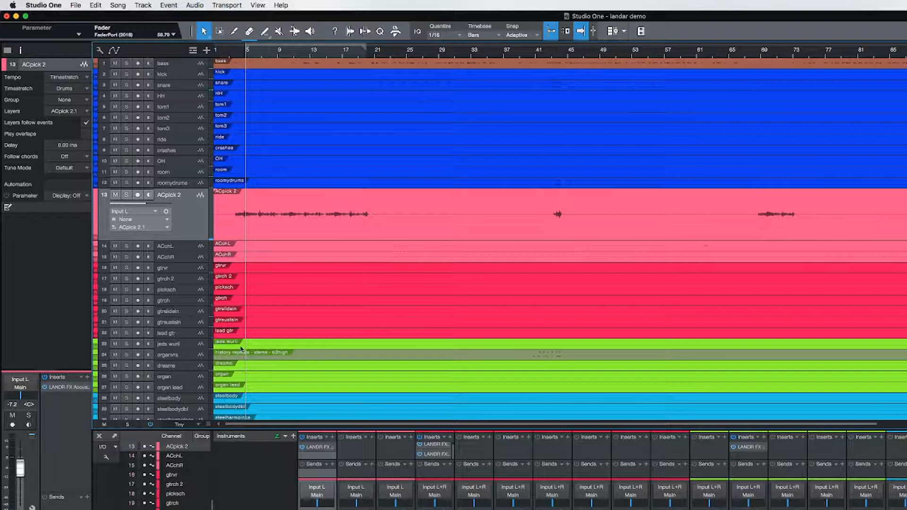
Step: Select the organvrs track and hide the mixing console
scroll(242, 348, "down", 3)
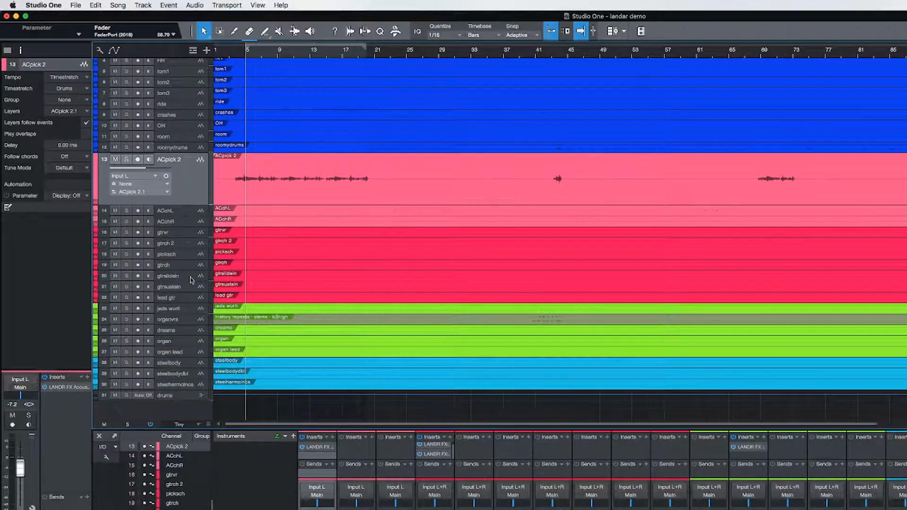
left_click(182, 321)
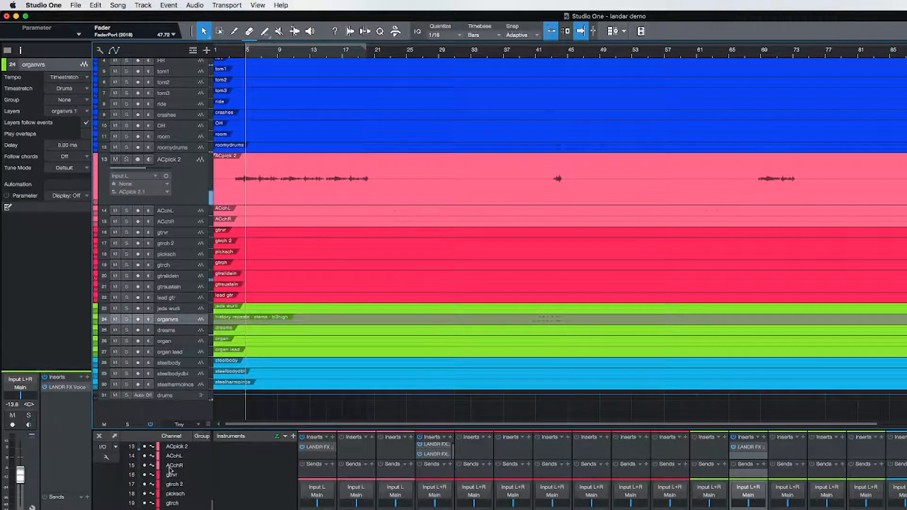
left_click(100, 437)
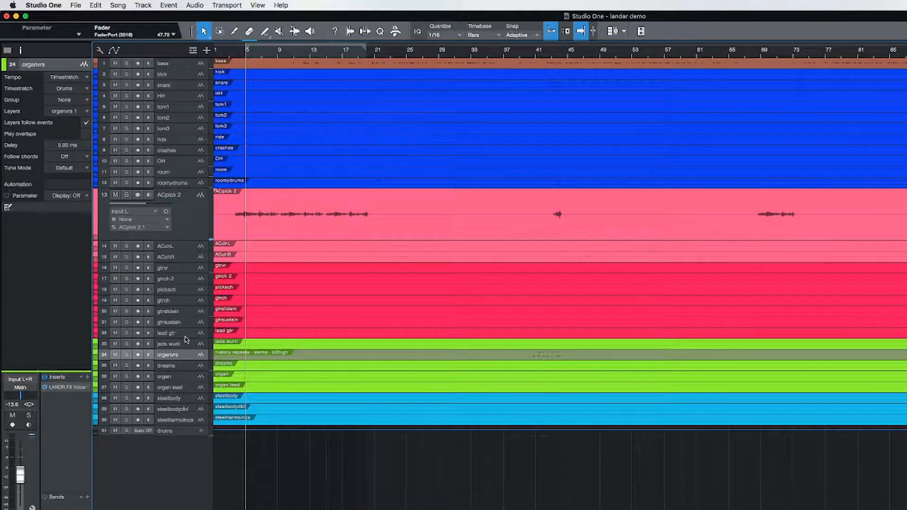
Step: Enlarge the organvrs track, play the song from about bar 37 and open the track's LANDR FX Voice insert
left_click_drag(181, 360, 181, 491)
left_click(509, 53)
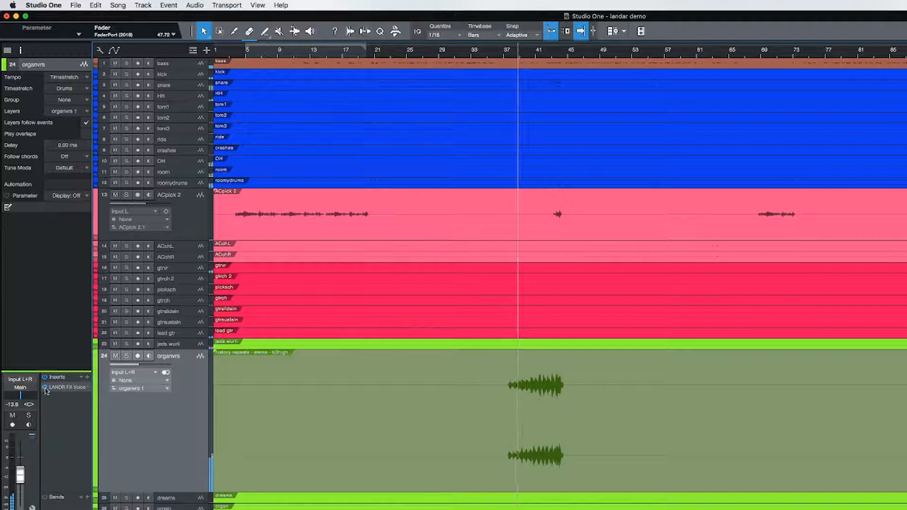
key("space")
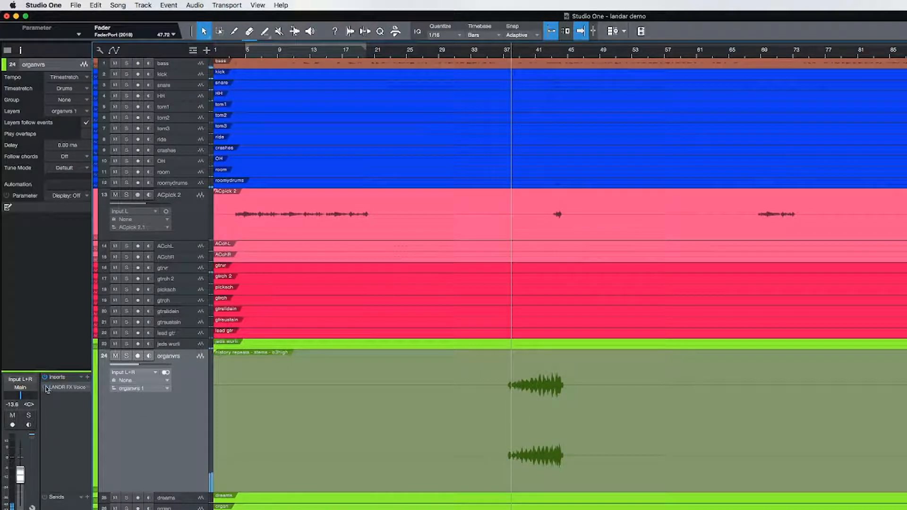
double_click(71, 388)
key("space")
mouse_move(509, 221)
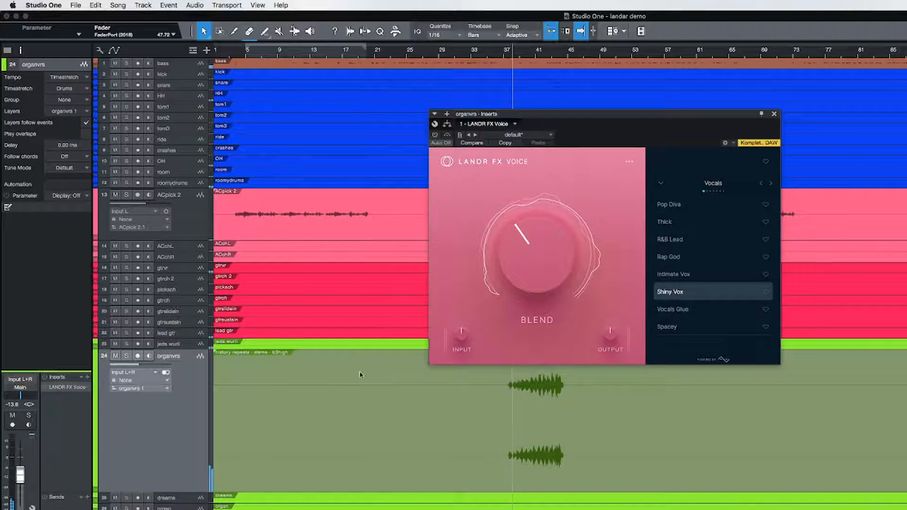
Step: Solo organvrs, enable LANDR FX Voice and raise the Blend to 68.7 %, ending slightly under two thirds
left_click(127, 355)
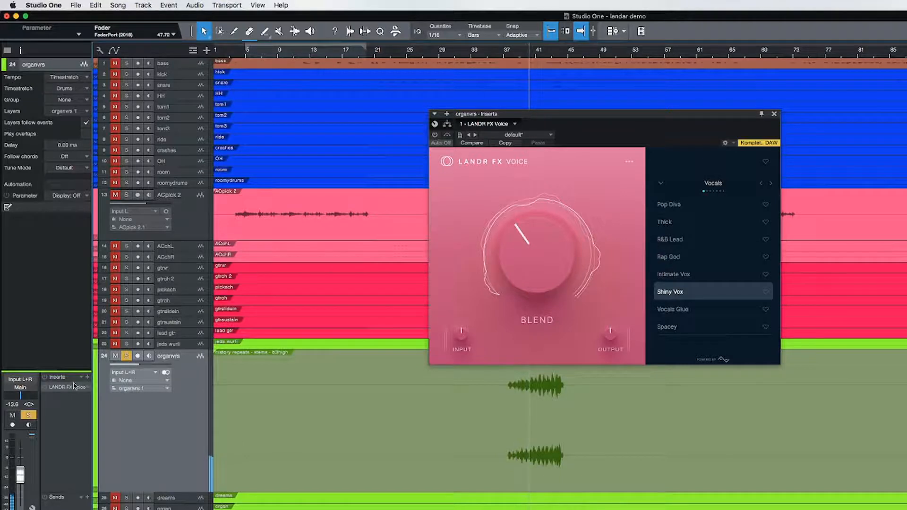
left_click(45, 388)
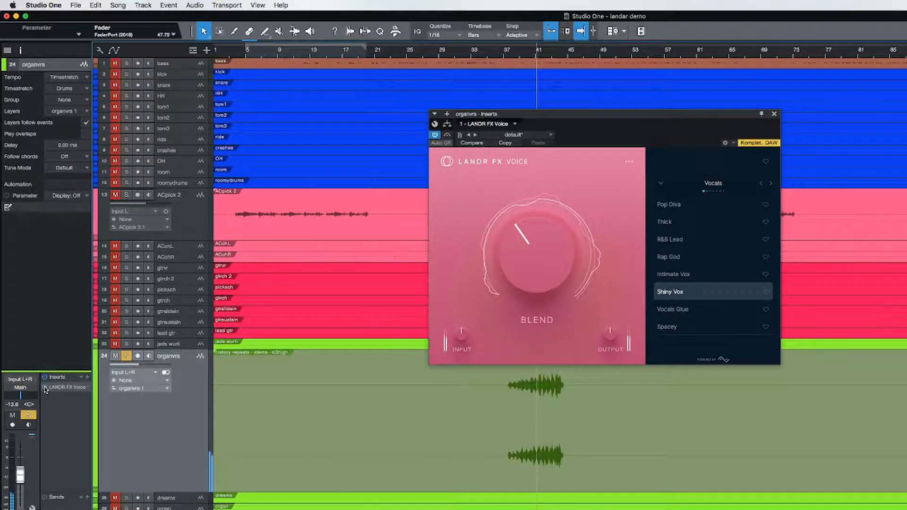
left_click_drag(534, 290, 531, 253)
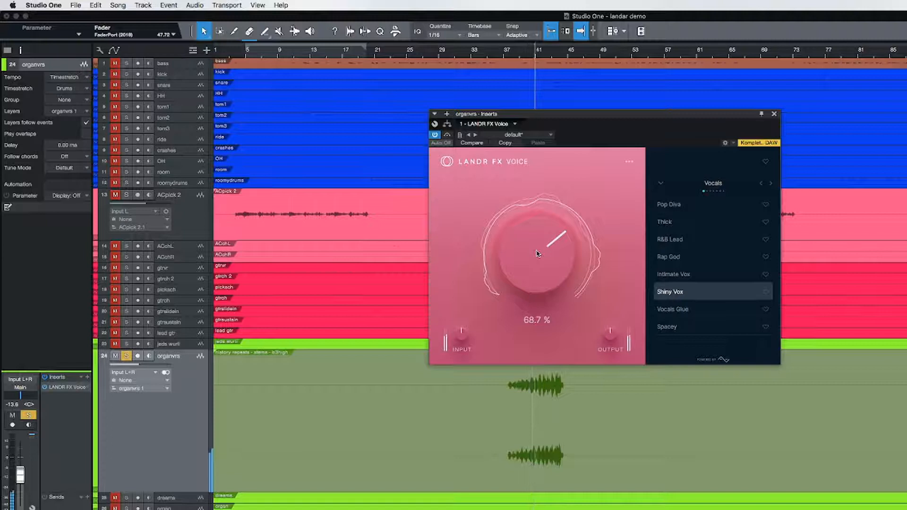
left_click_drag(537, 254, 536, 263)
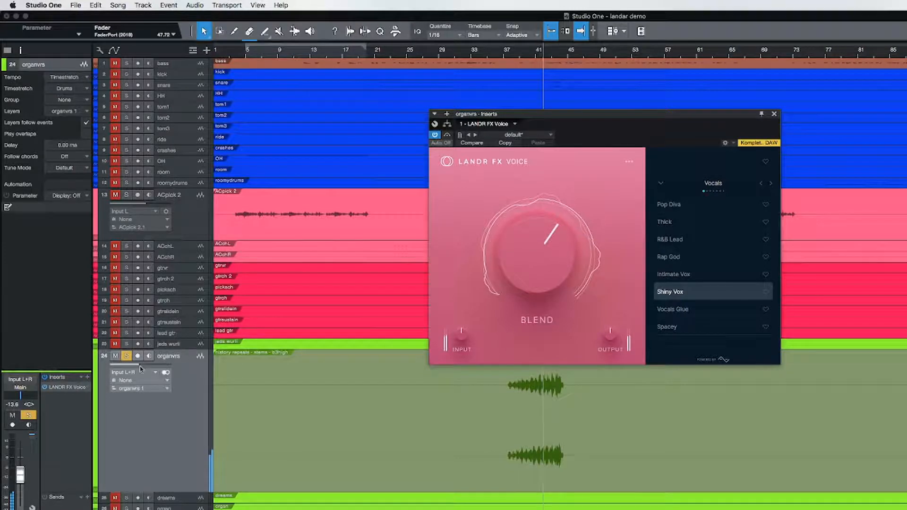
Step: Unsolo organvrs and compare the full mix with LANDR FX Voice bypassed and enabled
left_click(127, 357)
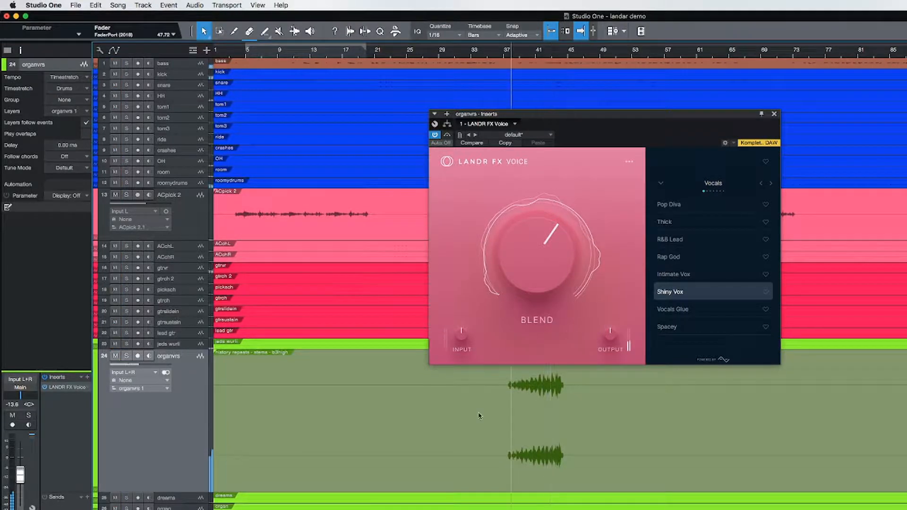
left_click(44, 387)
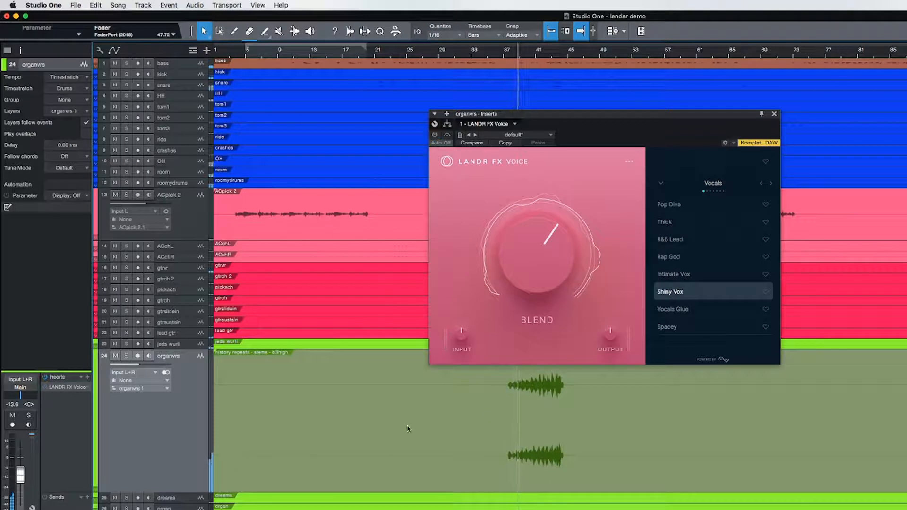
left_click(45, 388)
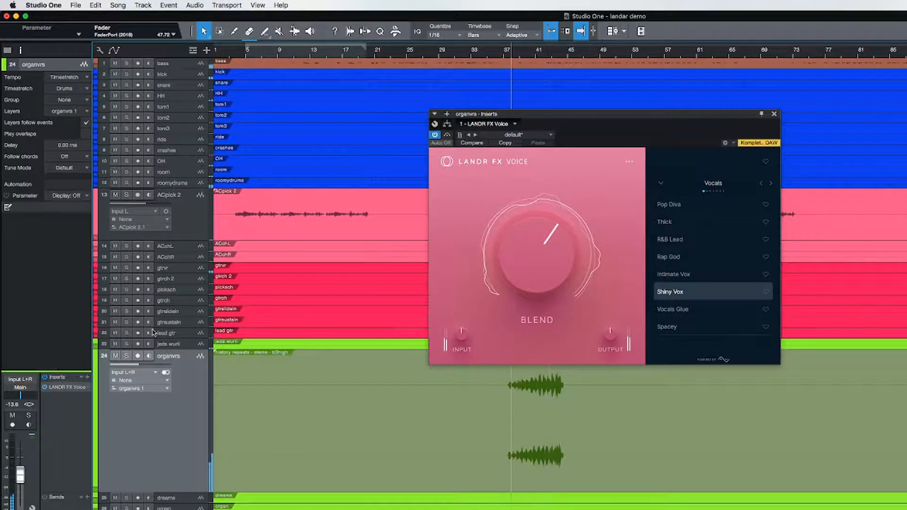
Step: Lower the organvrs volume fader to -17.7 dB and close the plugin window
left_click_drag(18, 480, 20, 482)
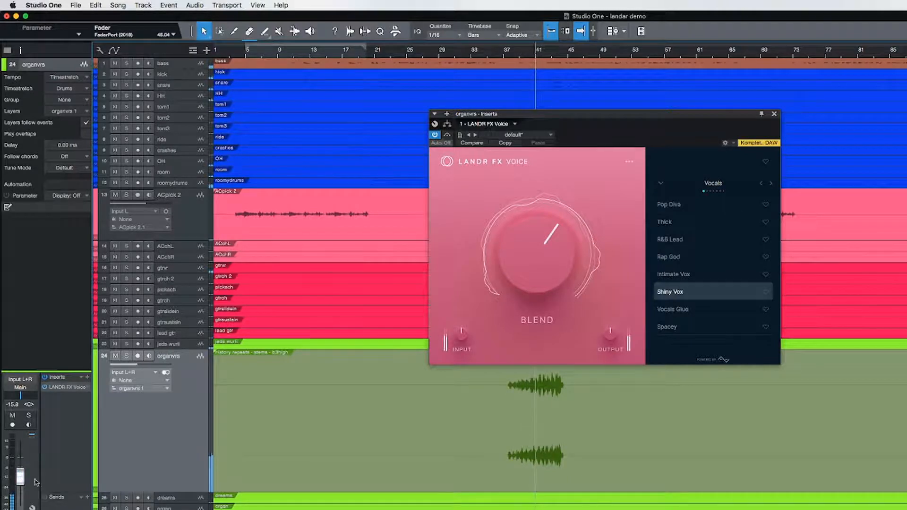
left_click_drag(19, 479, 21, 480)
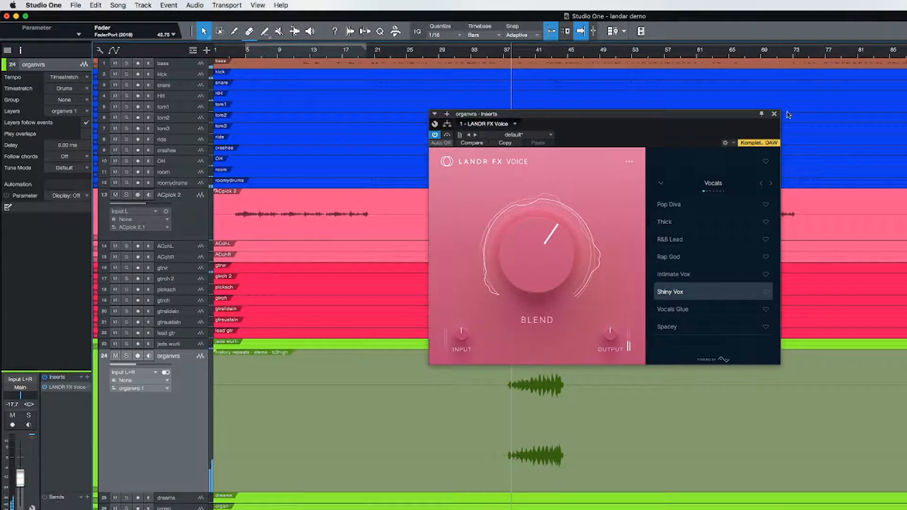
left_click(775, 115)
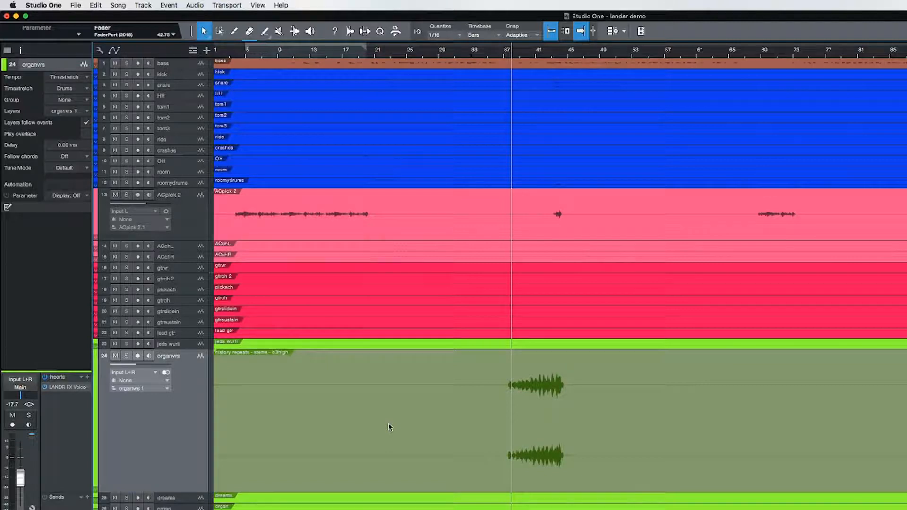
Step: Shrink the organvrs track, solo and enlarge the gtrvr track, and play its part from about bar 61
left_click_drag(177, 493, 191, 378)
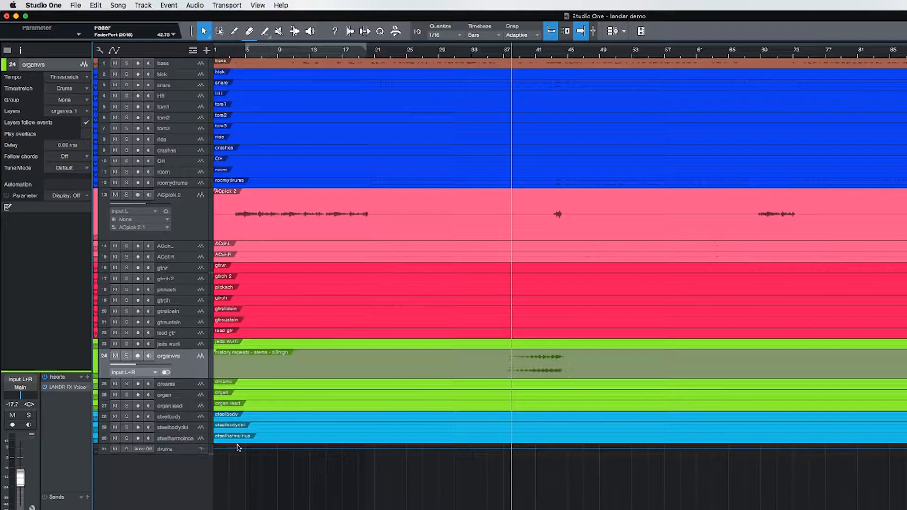
left_click(177, 271)
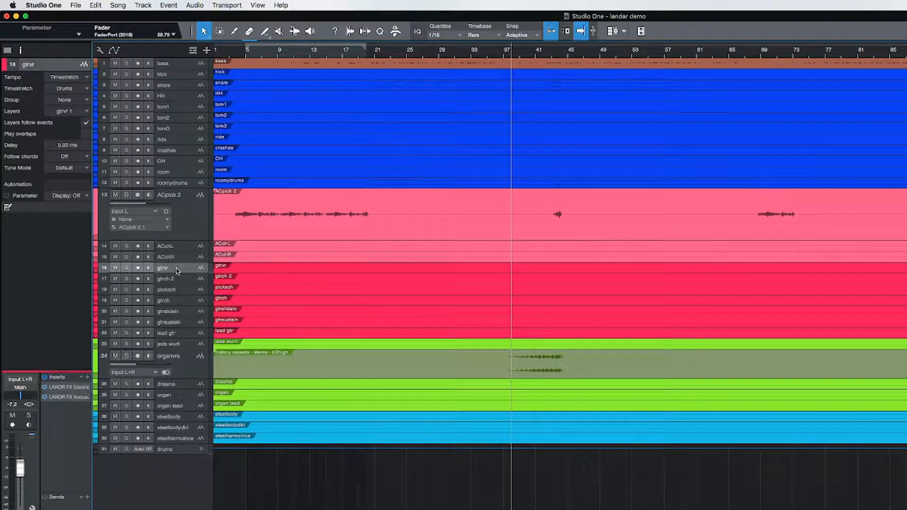
left_click(126, 268)
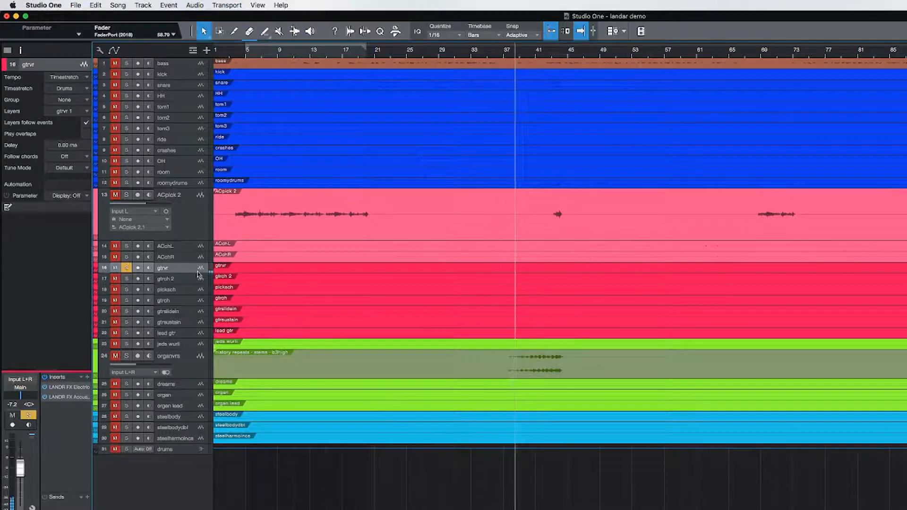
left_click_drag(183, 273, 156, 344)
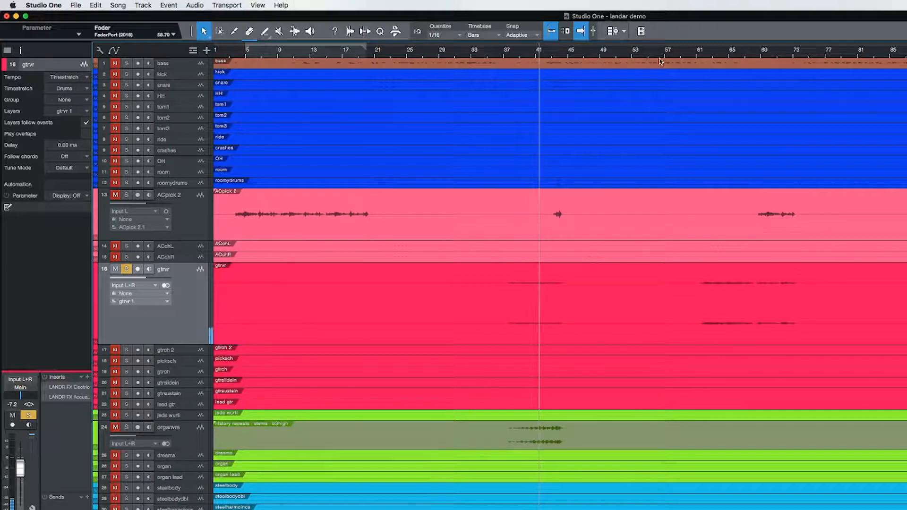
left_click(690, 57)
left_click(706, 57)
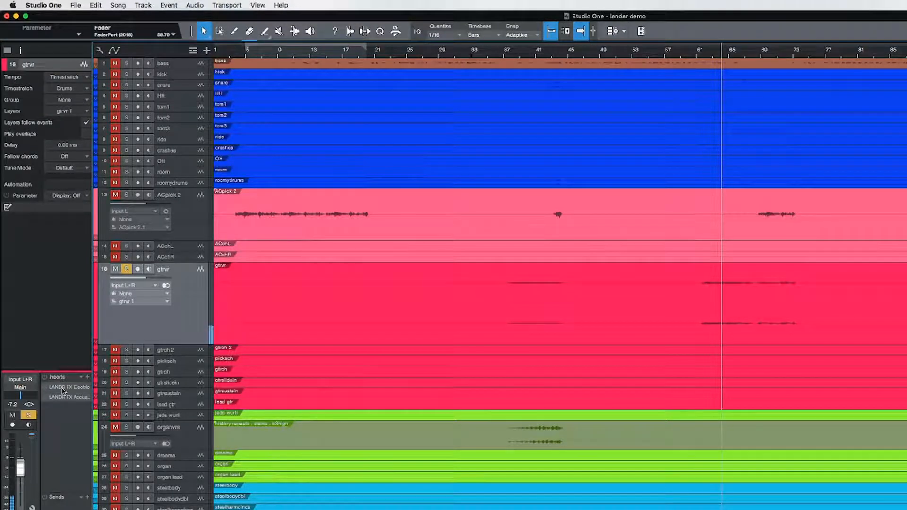
Step: Open LANDR FX Electric on gtrvr and enable it to hear the Clean Repeater delay preset
left_click(63, 390)
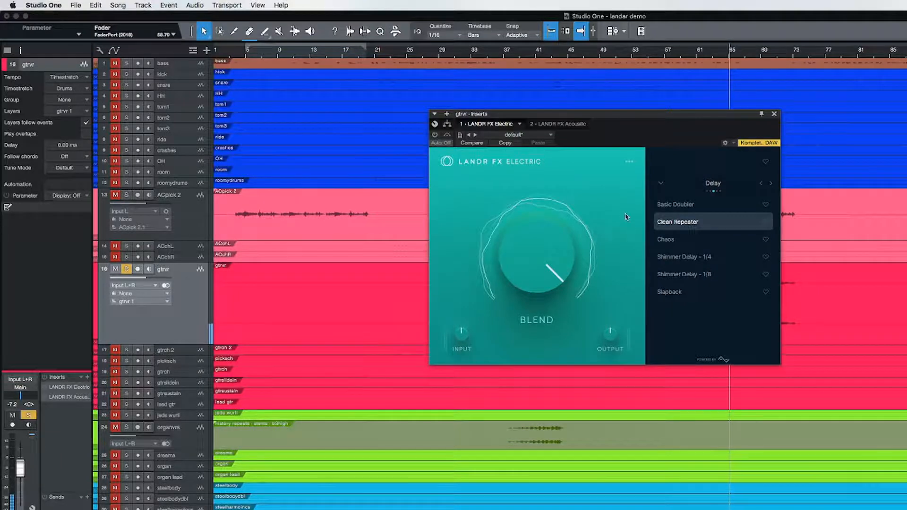
left_click(45, 388)
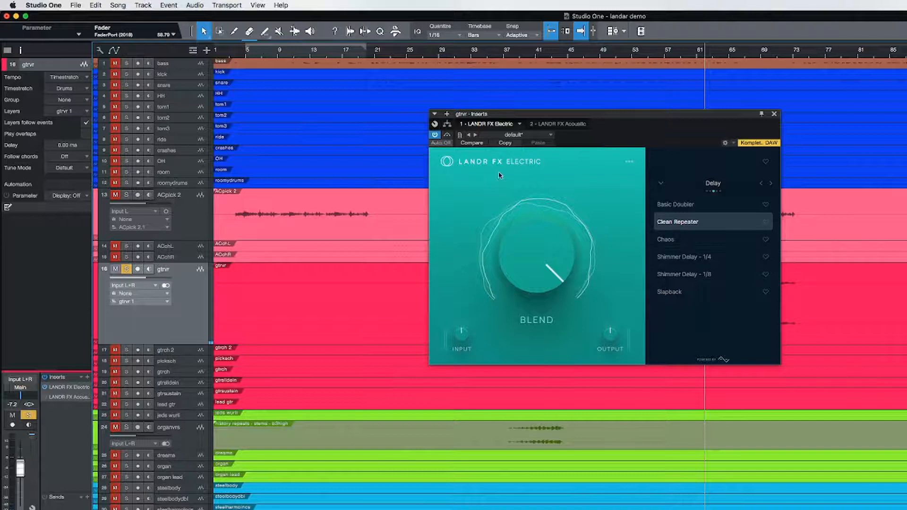
mouse_move(556, 249)
left_click(45, 388)
Step: Open LANDR FX Acoustic on gtrvr and compare the soloed guitar with the Bright Hall reverb bypassed and enabled
left_click(69, 397)
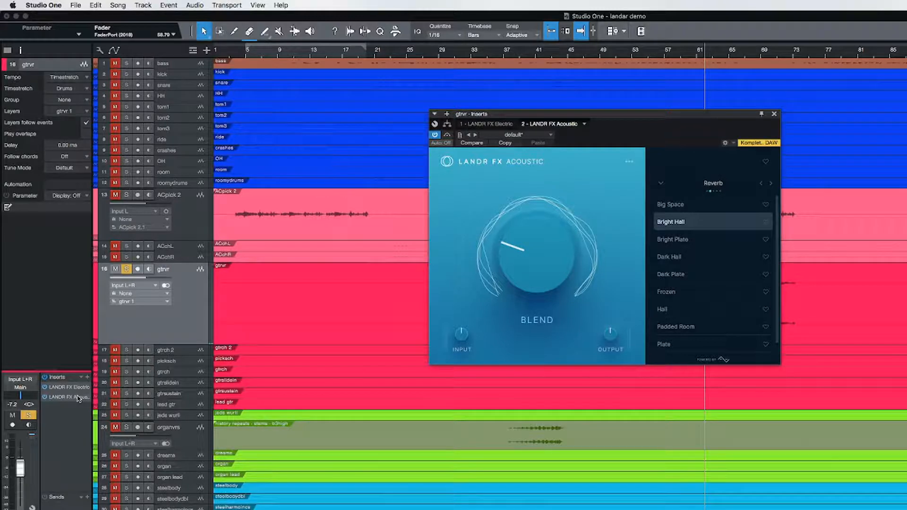
key("space")
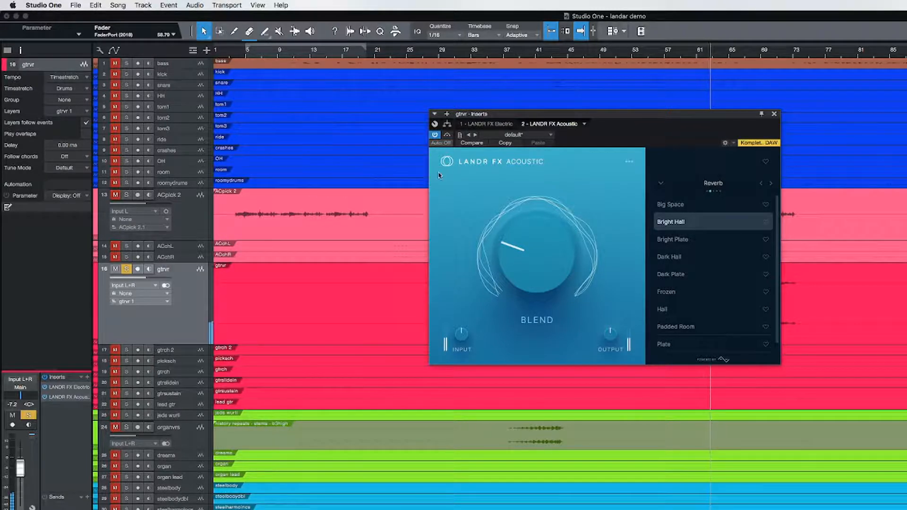
left_click(447, 138)
mouse_move(553, 269)
key("space")
key("space")
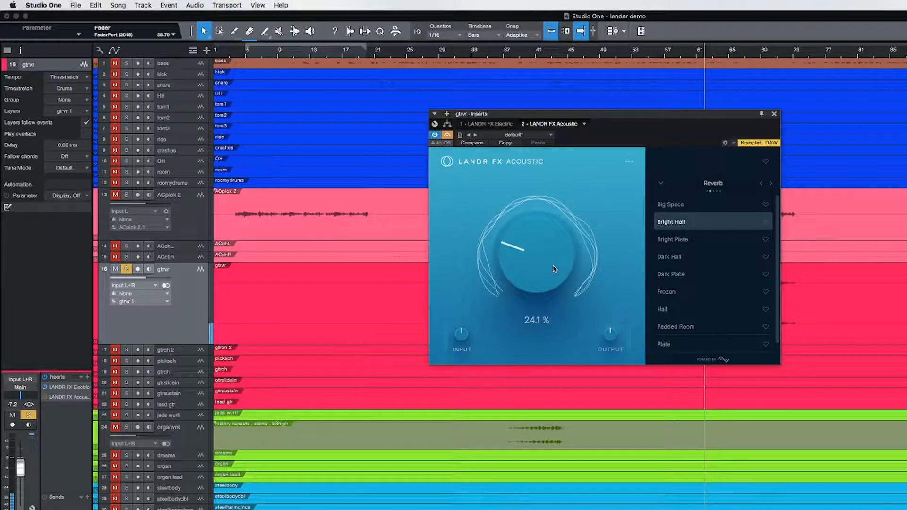
key("space")
left_click(447, 135)
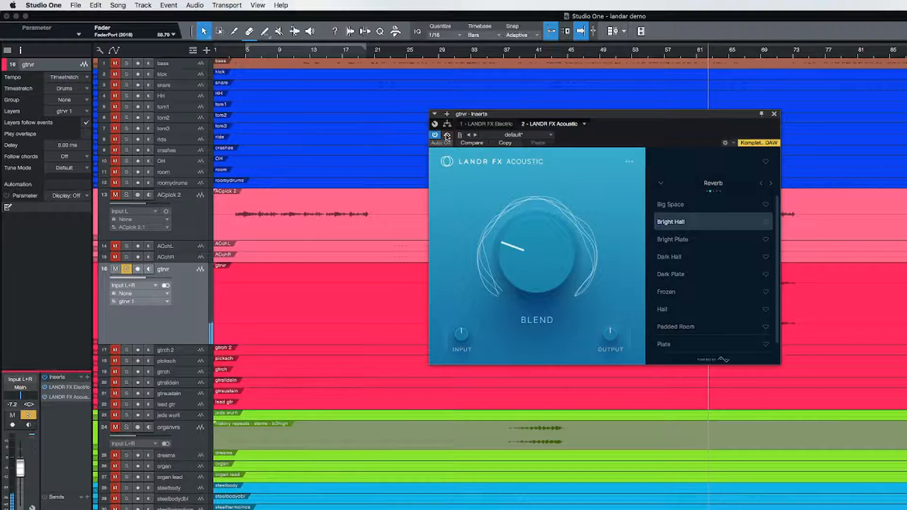
key("space")
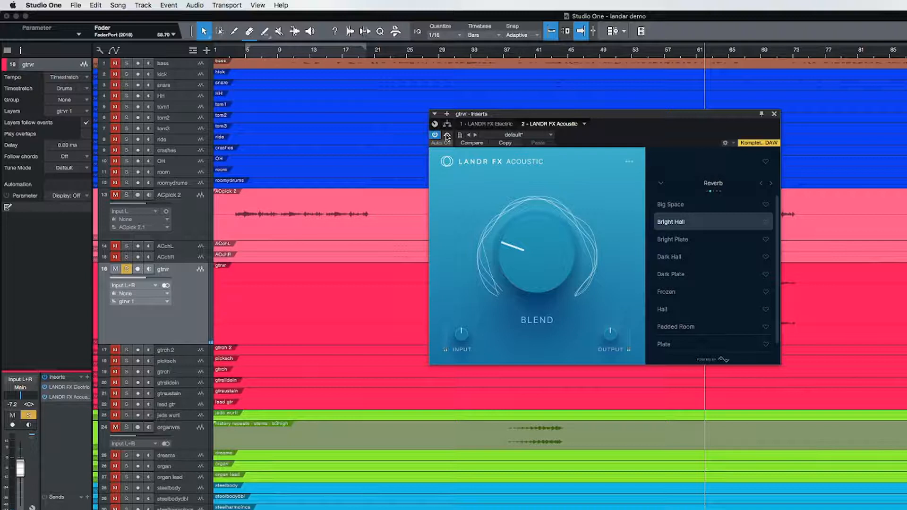
key("space")
Step: Set the LANDR FX Acoustic Blend to 27.3 % and unsolo gtrvr to play it in the full mix
mouse_move(532, 277)
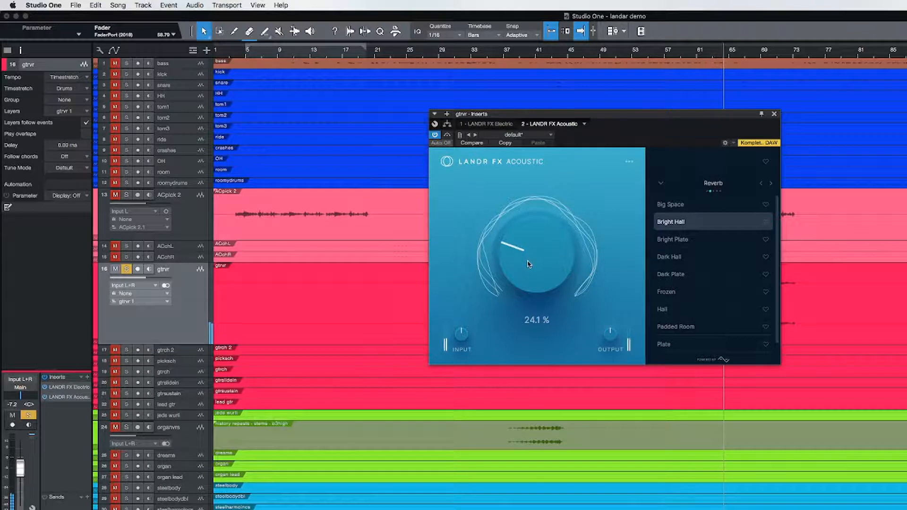
mouse_move(530, 263)
left_mouse_down()
mouse_move(533, 213)
mouse_move(548, 258)
mouse_move(527, 281)
left_mouse_up()
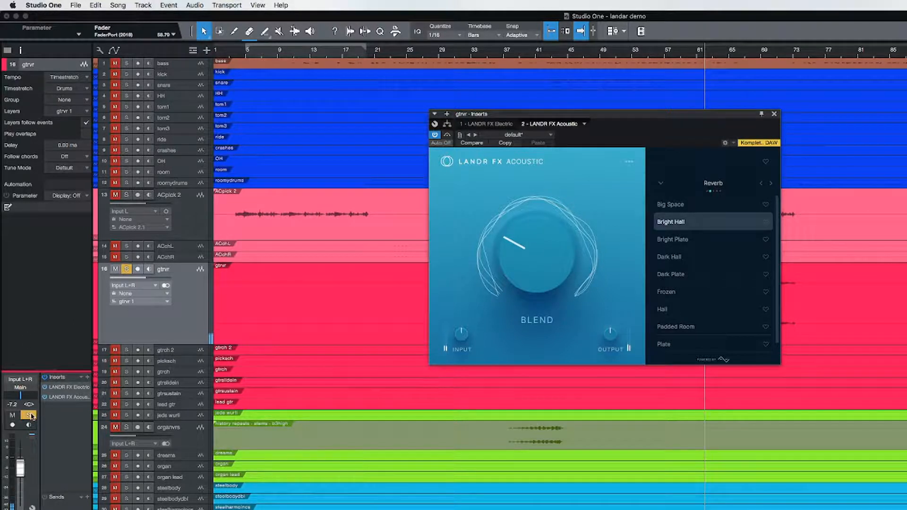
left_click(29, 415)
key("space")
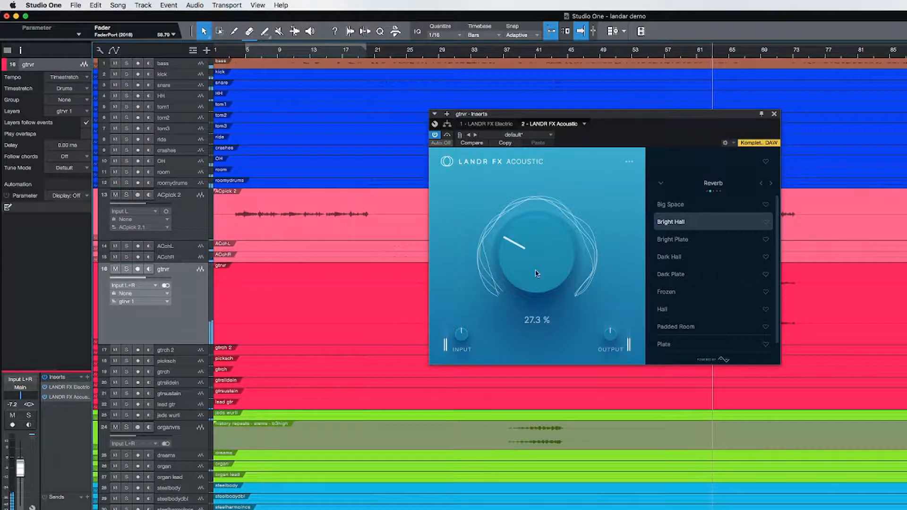
Step: Compare the full mix with both gtrvr inserts bypassed and enabled, stop playback and close the plugin window
key("space")
left_click(44, 388)
left_click(46, 397)
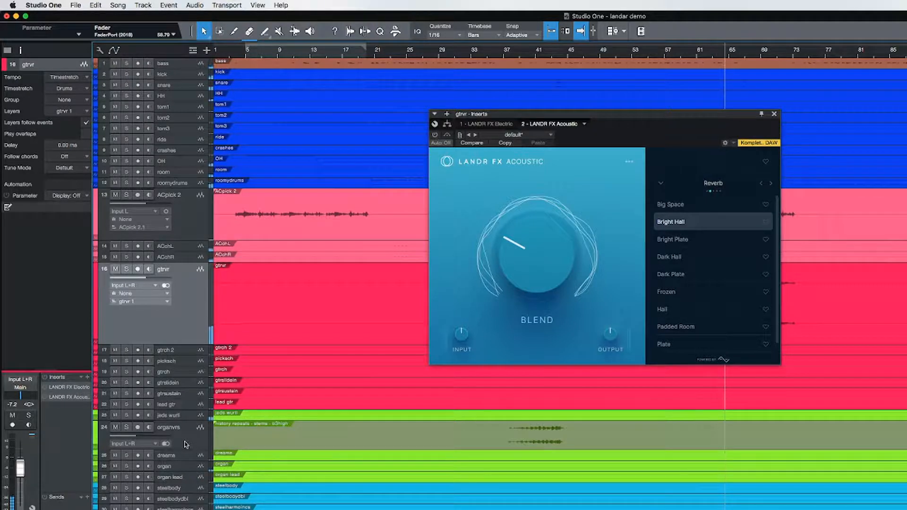
key("space")
left_click(44, 388)
left_click(44, 397)
key("space")
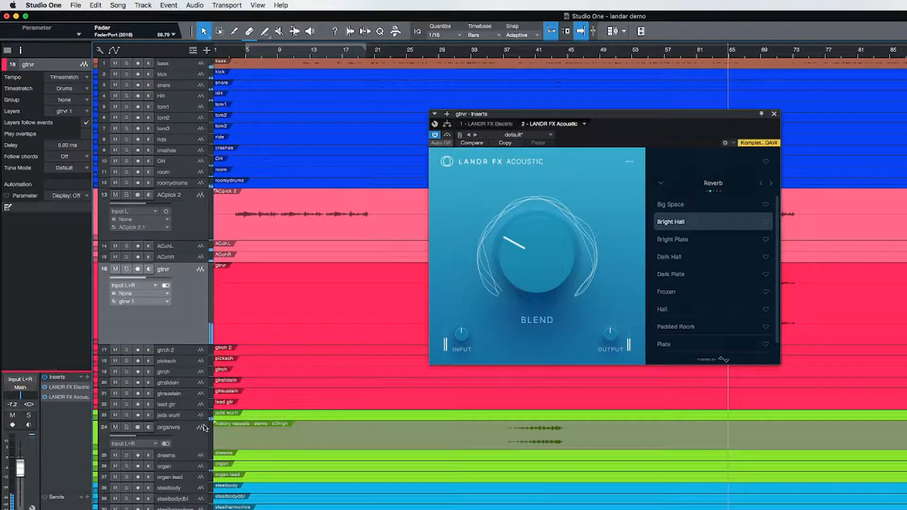
key("space")
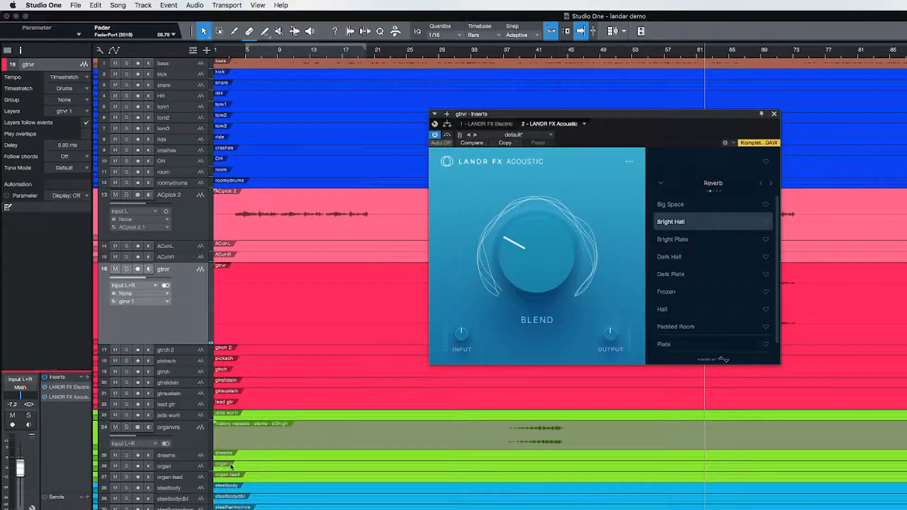
key("Escape")
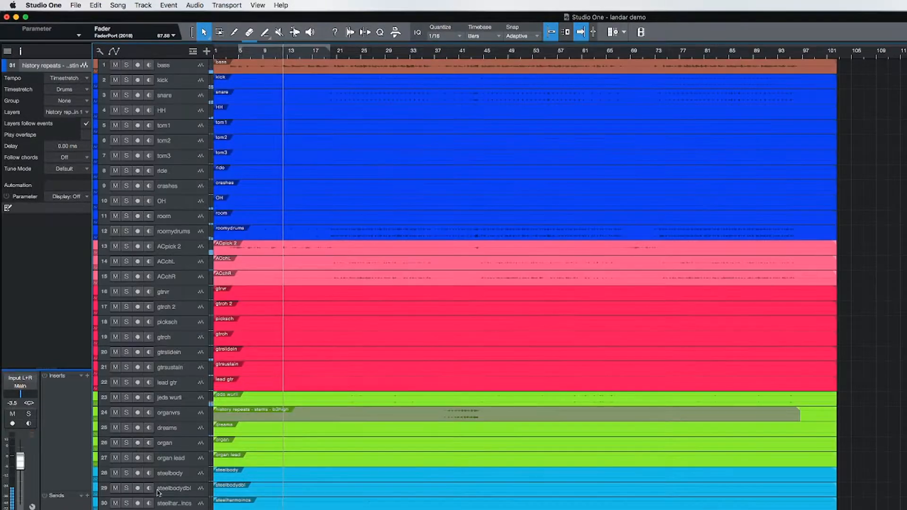
Step: Search the insert list for "landr" and add LANDR FX Voice to track 31
left_click(85, 376)
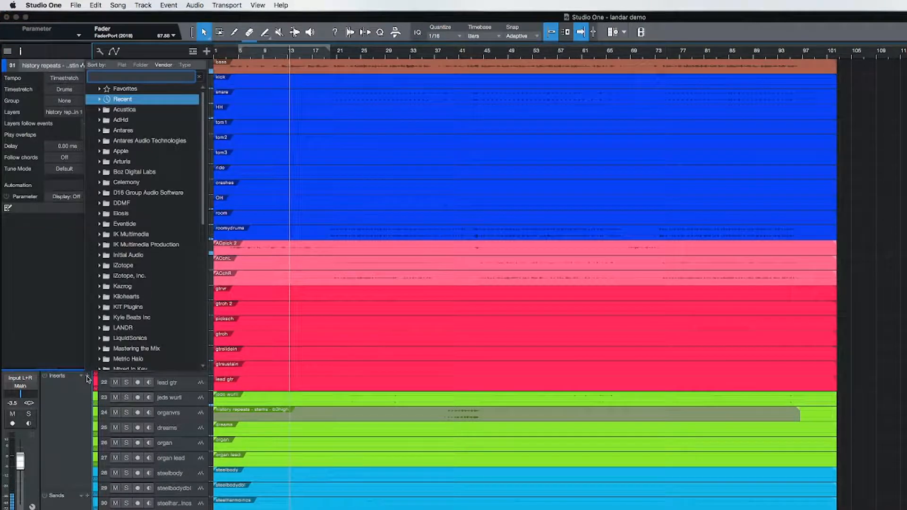
type("landr")
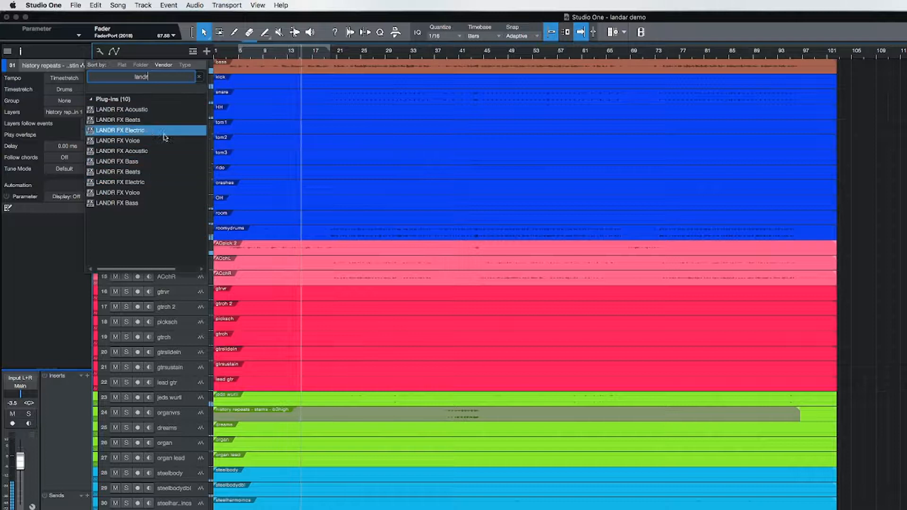
left_click(144, 192)
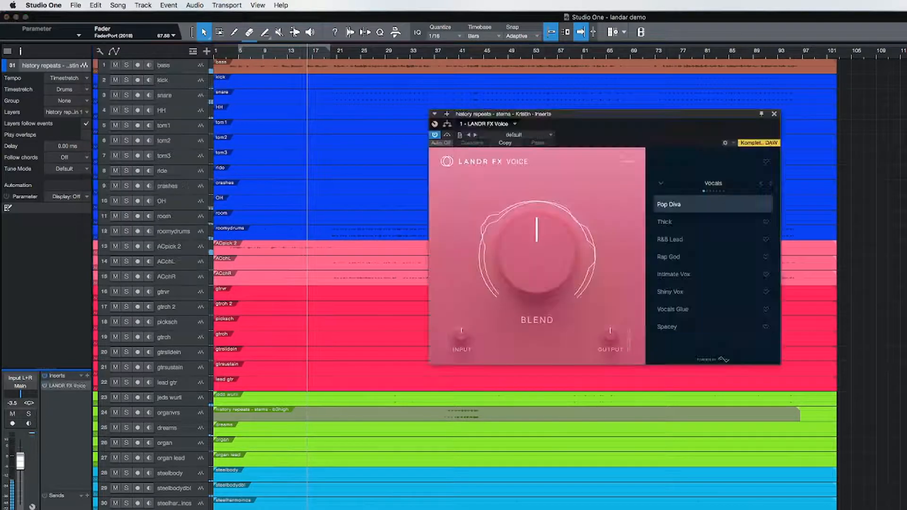
Step: During playback, drop the LANDR FX Voice Blend to zero, raise it partway, and set track 31's fader to -2.1 dB
key("space")
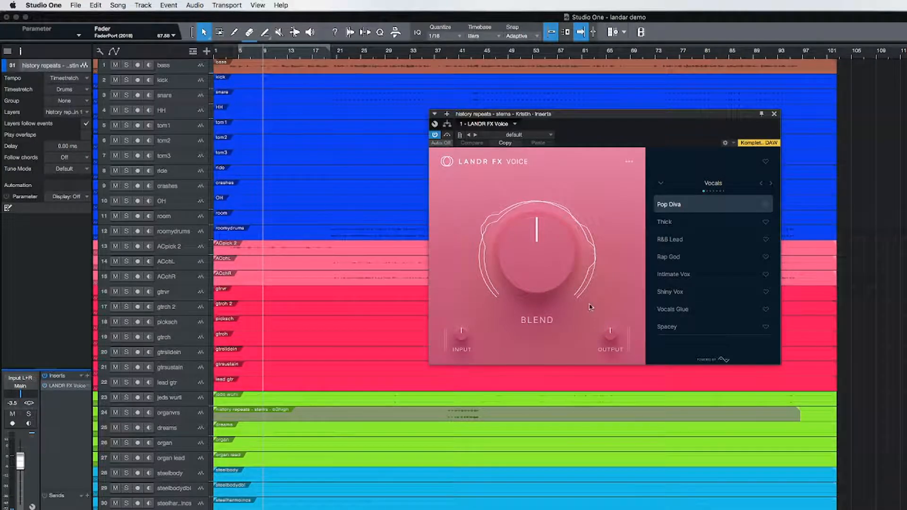
key("space")
mouse_move(542, 267)
left_click_drag(537, 265, 539, 368)
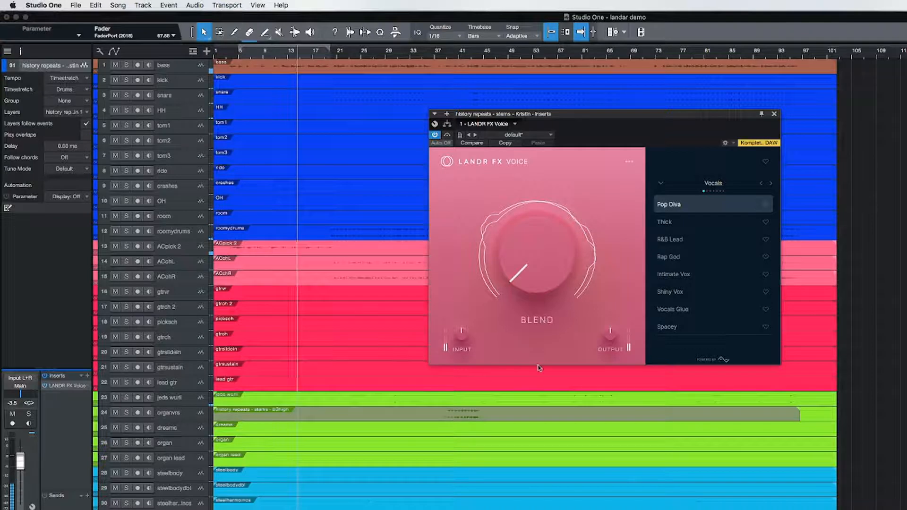
left_click_drag(535, 294, 533, 270)
left_click_drag(22, 465, 24, 461)
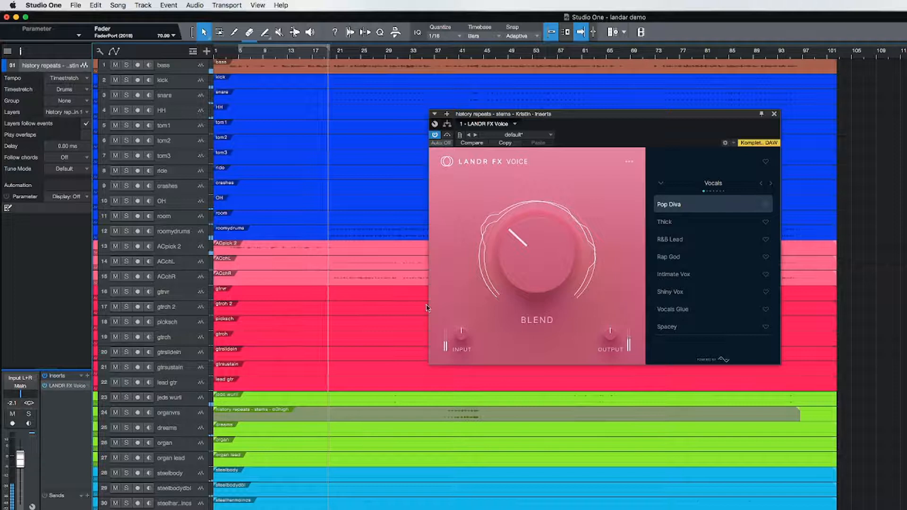
left_click_drag(530, 285, 529, 282)
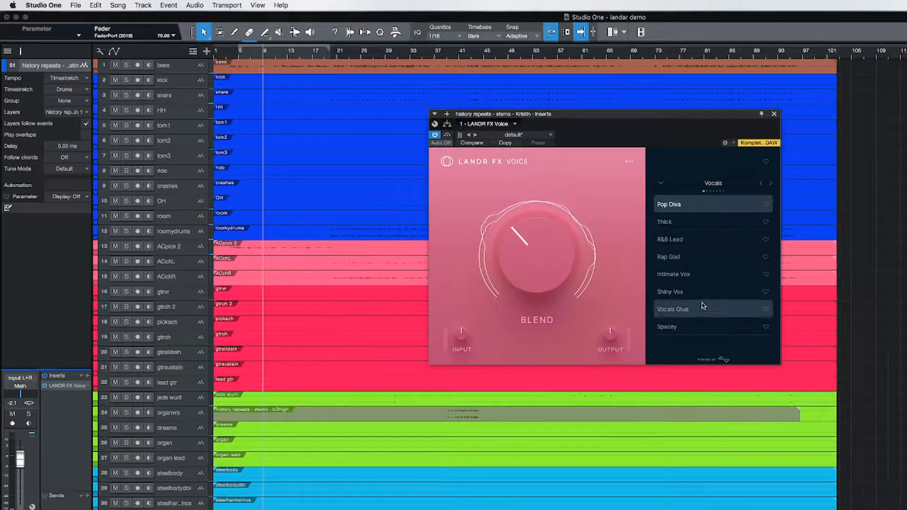
Step: Look through all the LANDR FX Voice preset categories and open the EQ category
left_click(772, 184)
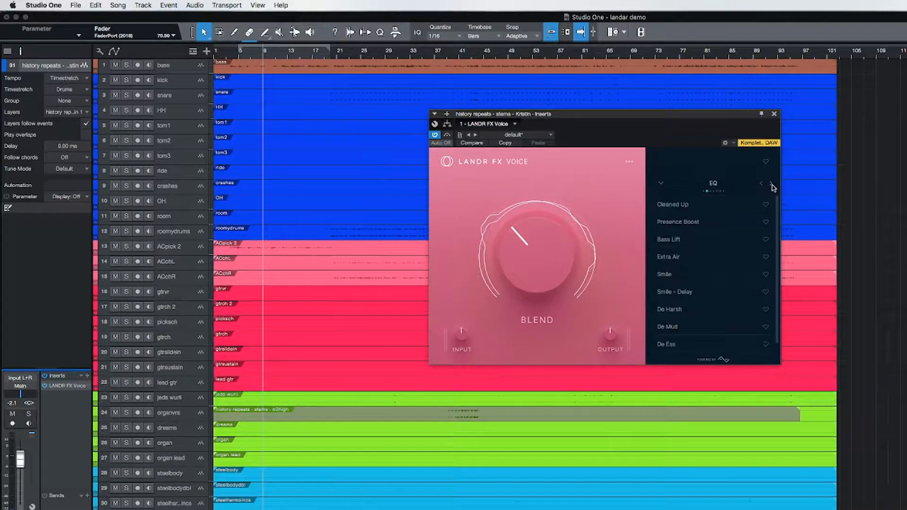
left_click(771, 184)
left_click(772, 184)
left_click(772, 184)
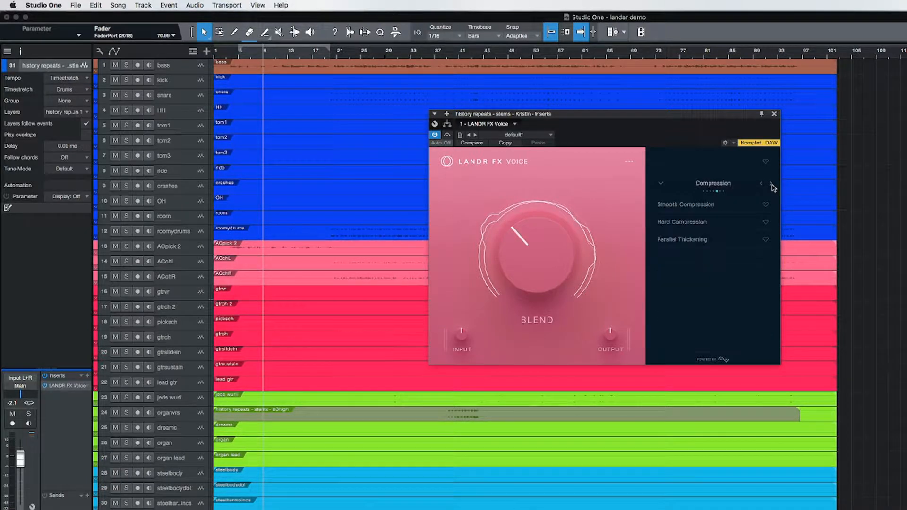
left_click(771, 184)
left_click(772, 184)
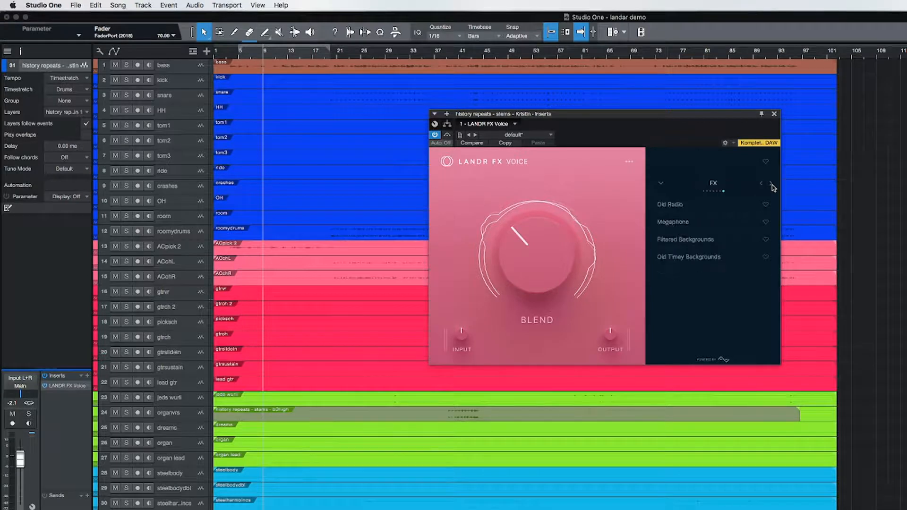
left_click(772, 184)
left_click(771, 184)
left_click(772, 185)
left_click(771, 185)
left_click(771, 185)
left_click(772, 184)
left_click(772, 185)
left_click(772, 185)
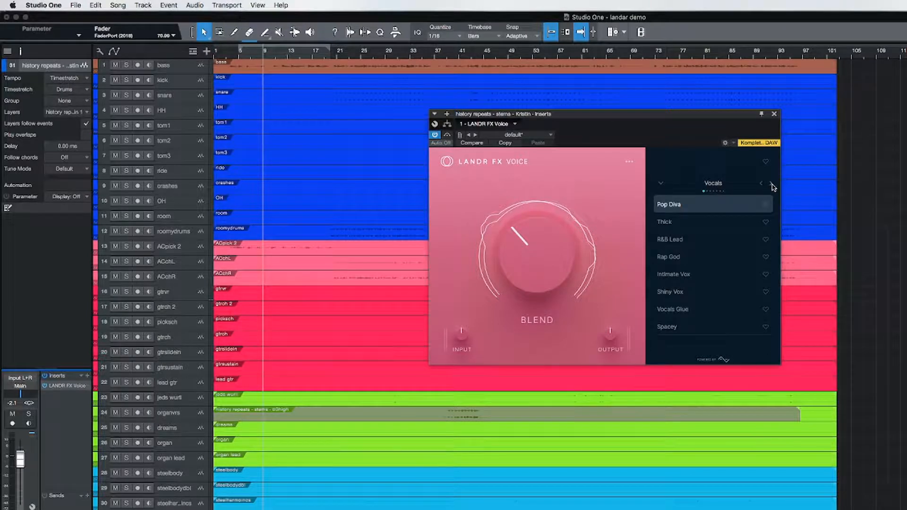
left_click(772, 184)
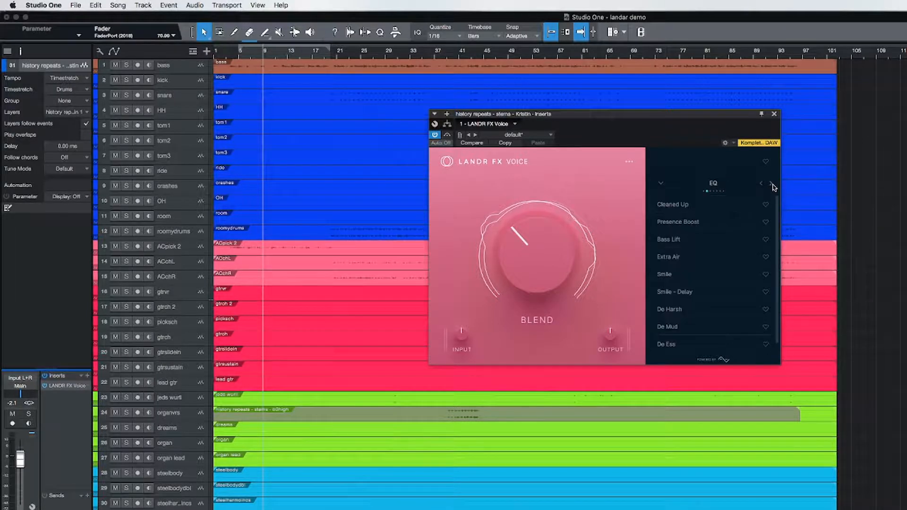
Step: Compare the vocal with LANDR FX Voice bypassed and enabled, and solo track 31 during playback
left_click(45, 387)
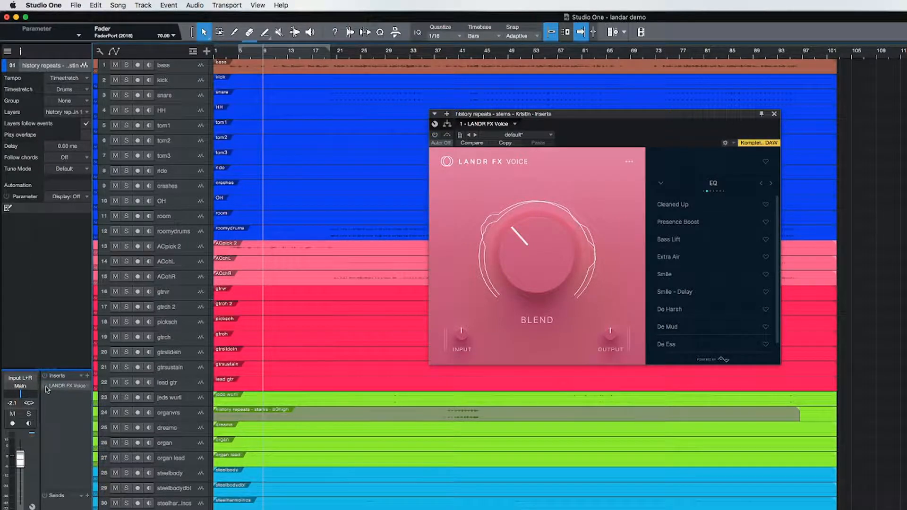
key("space")
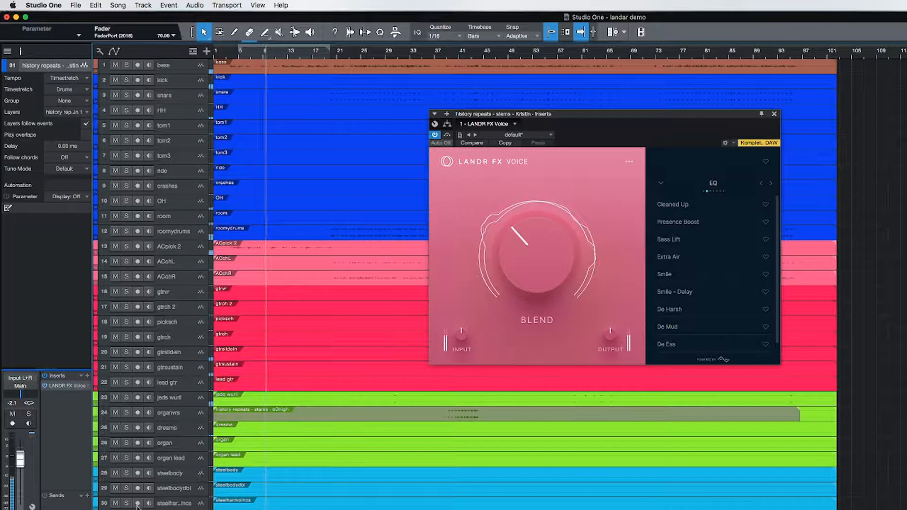
key("s")
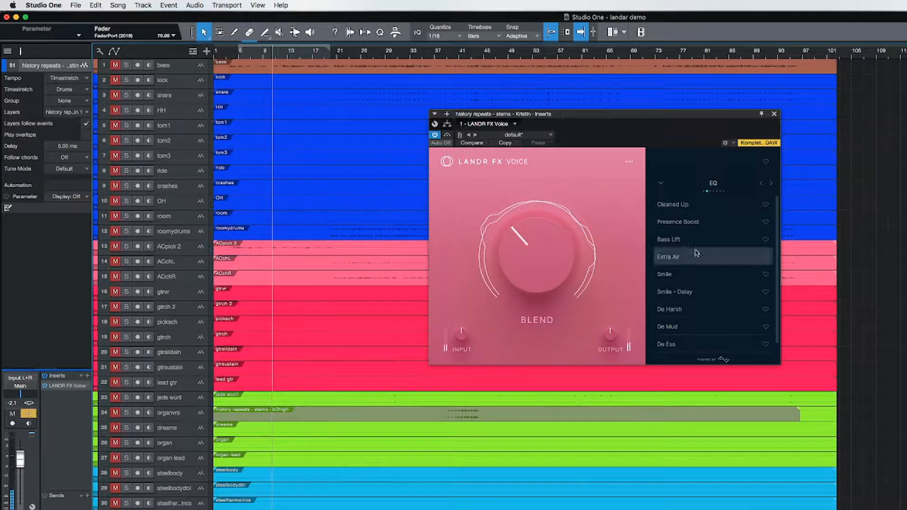
Step: Audition the Cleaned Up preset, choose Bass Lift instead, and raise its Blend from 0 % to a moderate amount
left_click(721, 208)
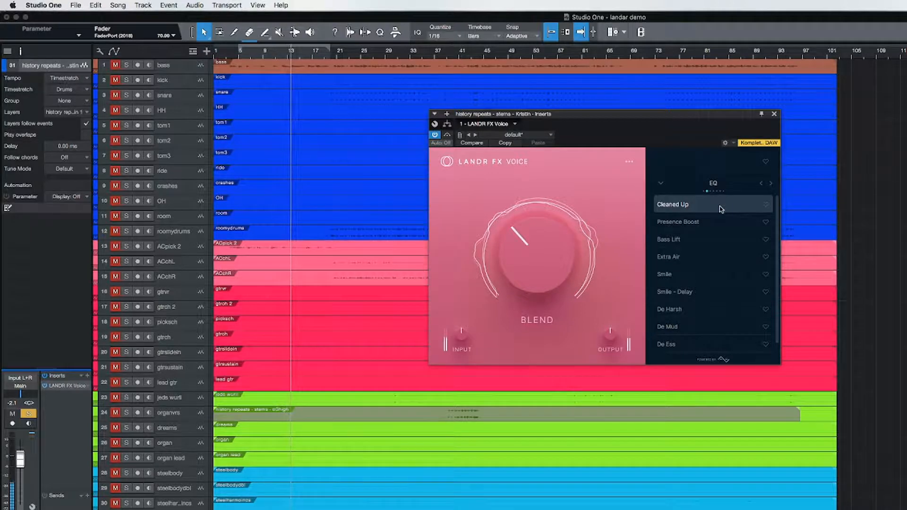
left_click(699, 243)
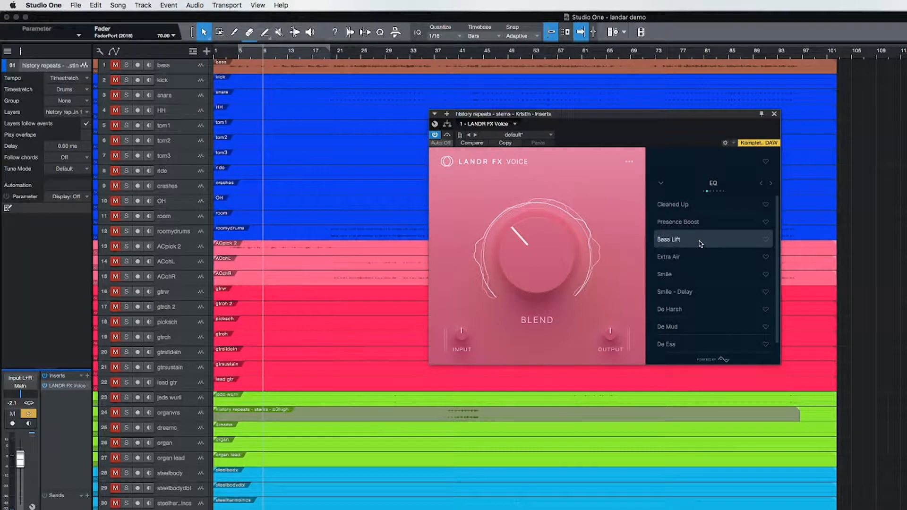
left_click_drag(536, 248, 536, 330)
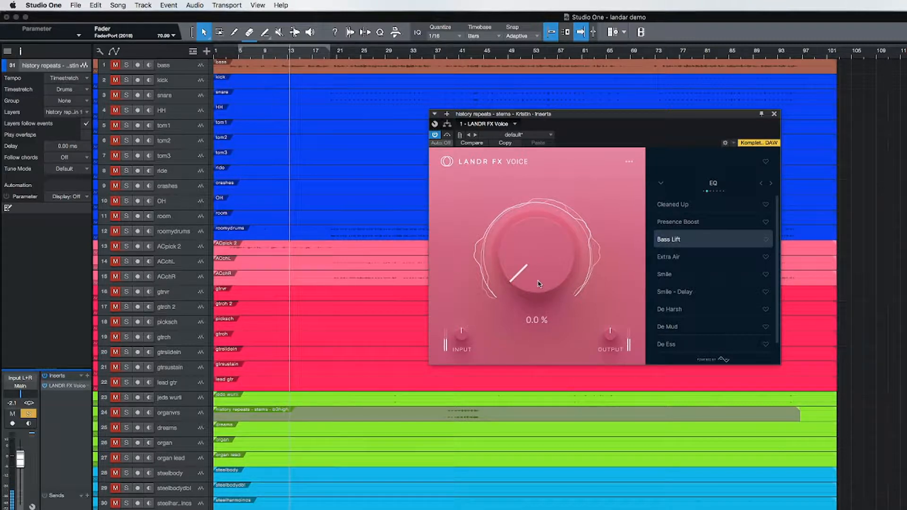
left_click_drag(539, 284, 553, 269)
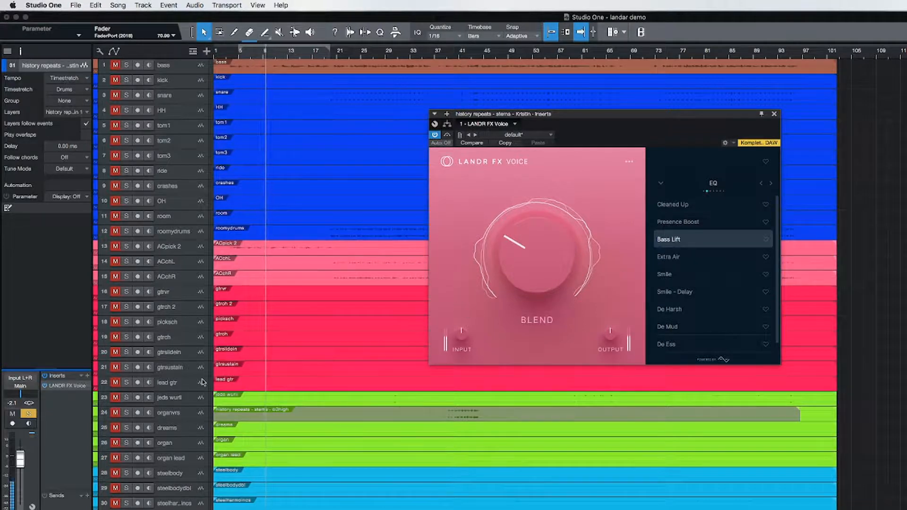
key("space")
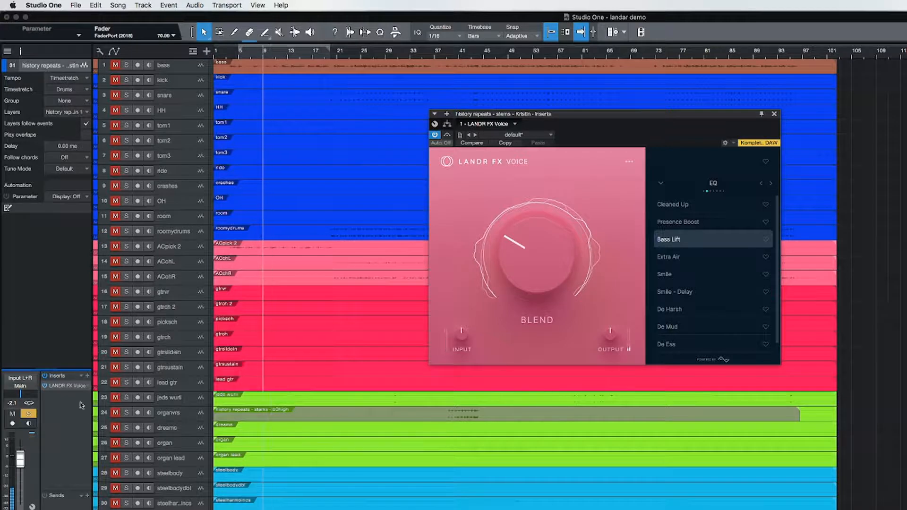
Step: Add a second LANDR FX Voice to track 31 and set its Blend to 21.5 % with the Pop Diva preset
left_click(87, 377)
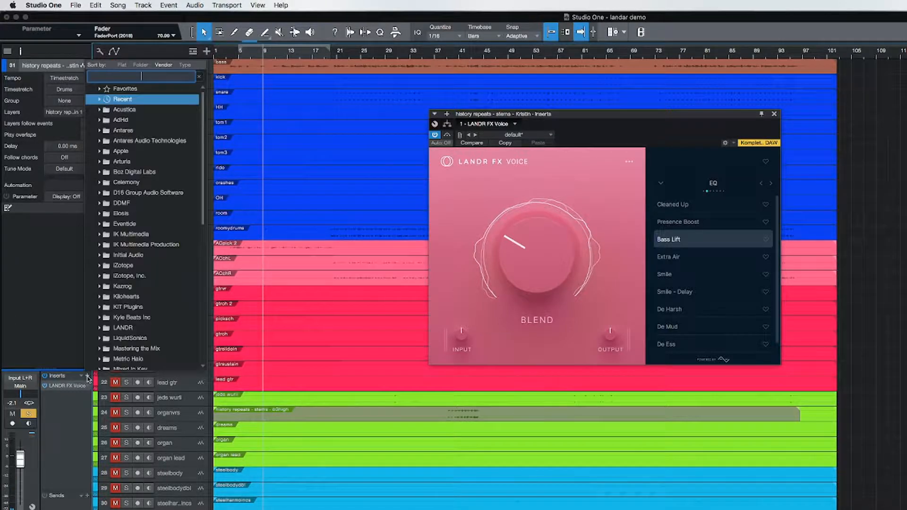
type("landr")
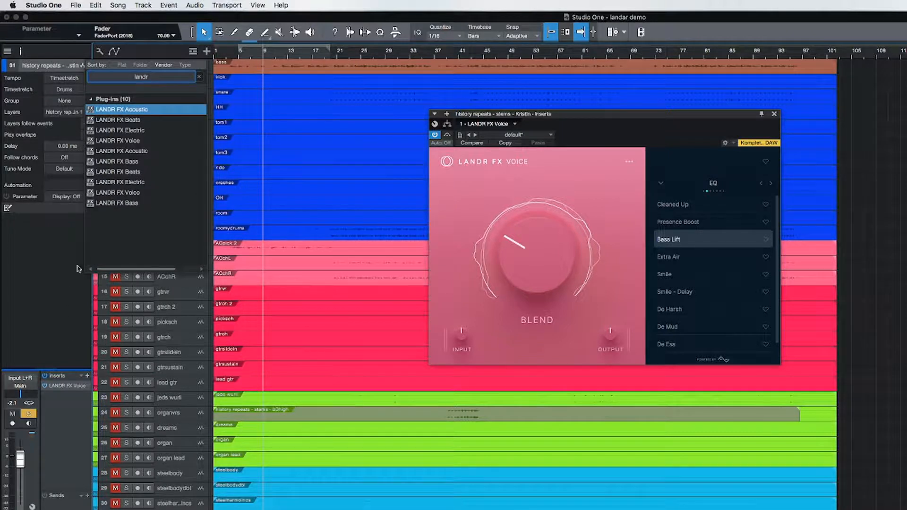
double_click(157, 191)
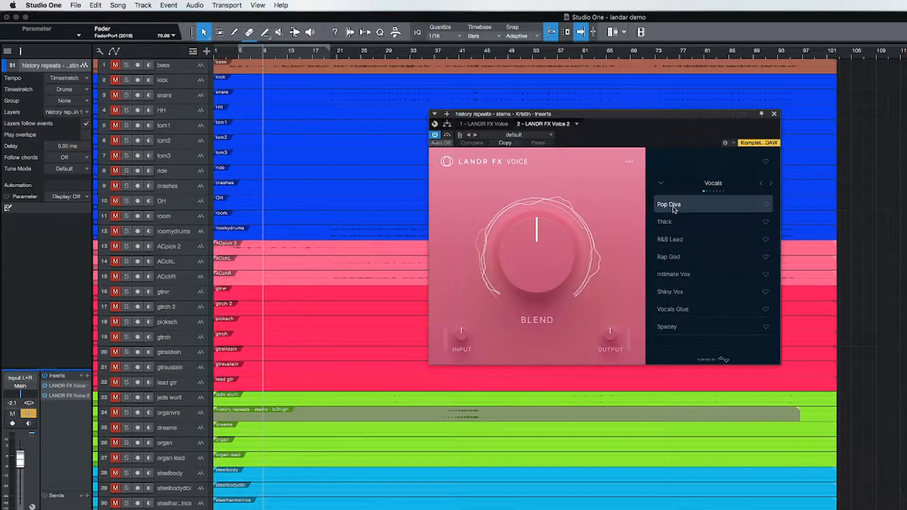
mouse_move(530, 255)
left_mouse_down()
mouse_move(524, 302)
mouse_move(534, 259)
left_mouse_up()
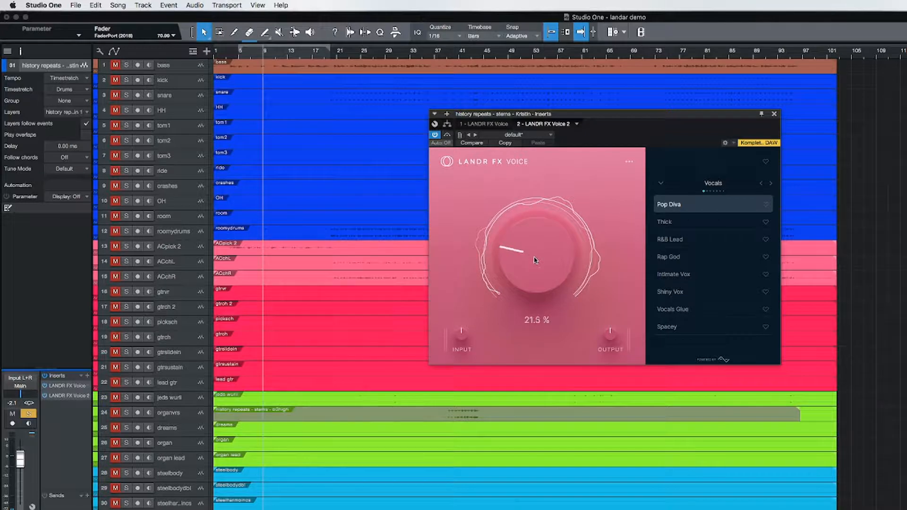
Step: Unsolo track 31, lower its fader to -3.4 dB in the full mix, and show the mixing console
left_click(27, 414)
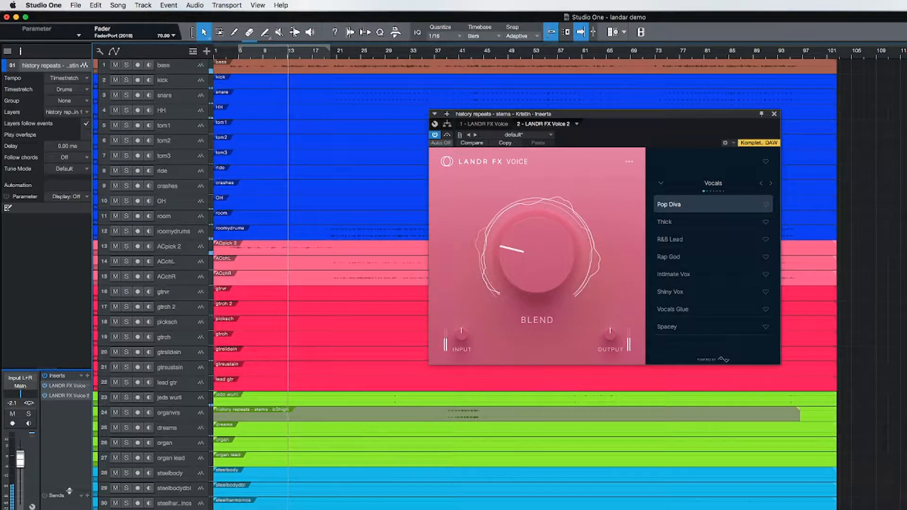
left_click_drag(20, 462, 19, 467)
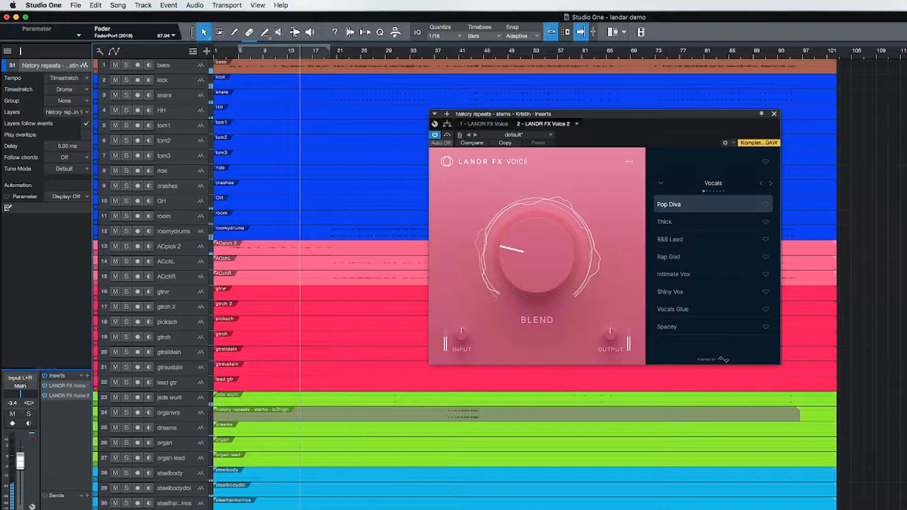
key("F3")
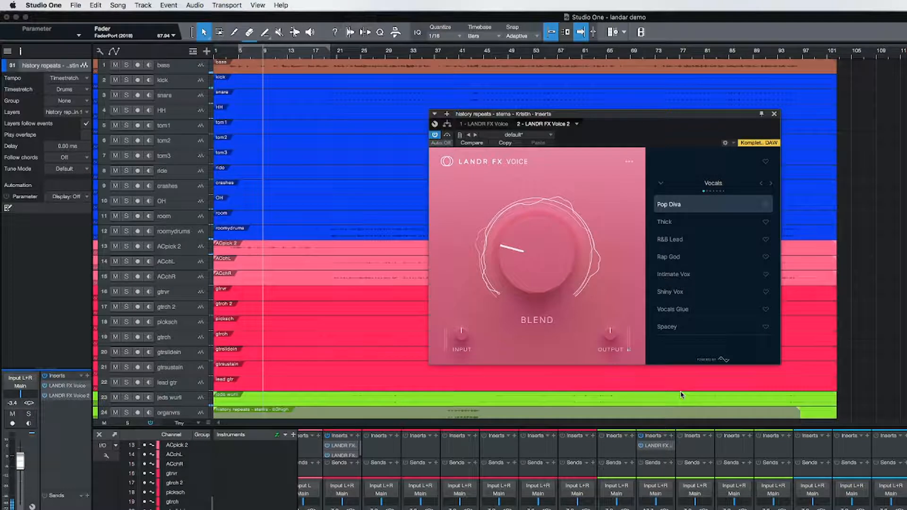
Step: Record Blend automation for the second LANDR FX Voice in Touch mode during playback, and switch its automation to Read
left_click(441, 143)
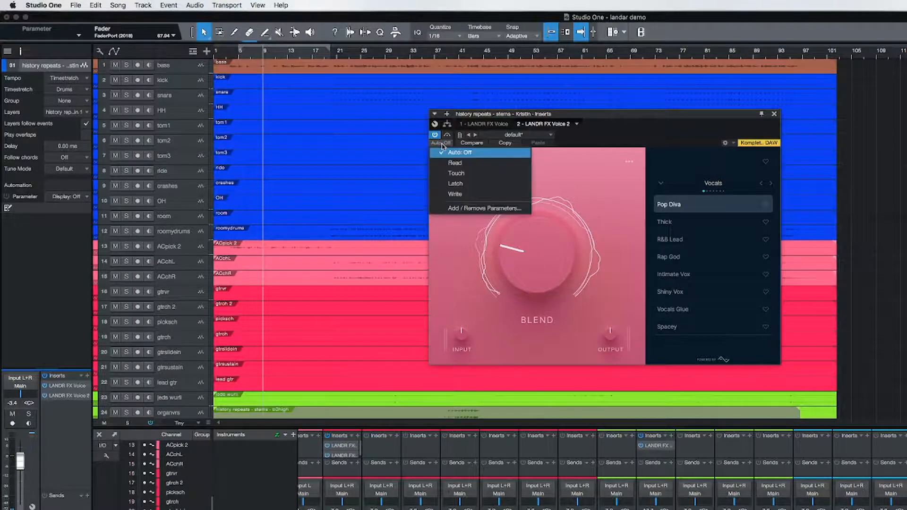
left_click(456, 173)
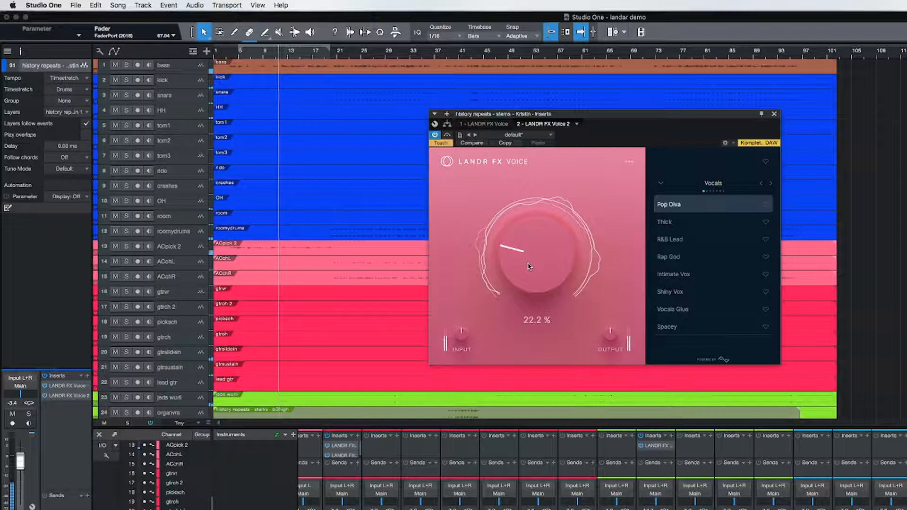
left_click_drag(528, 266, 531, 265)
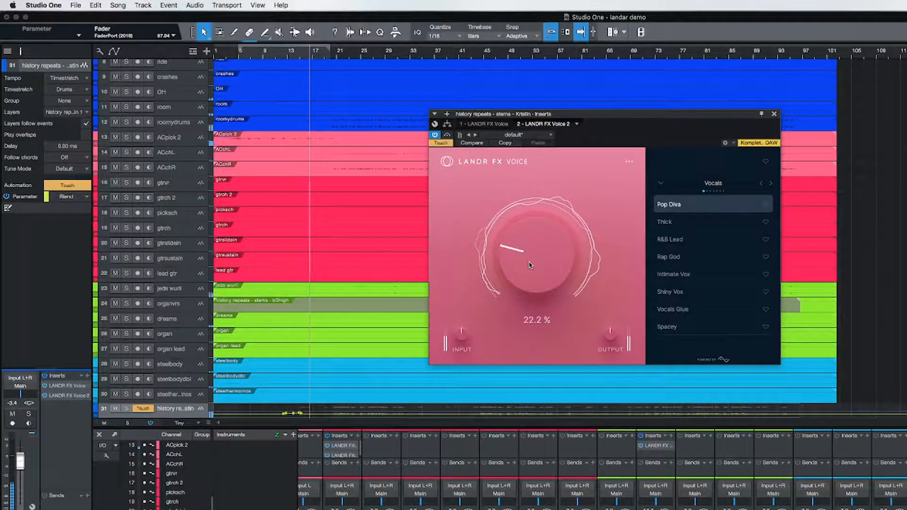
left_click_drag(530, 265, 545, 289)
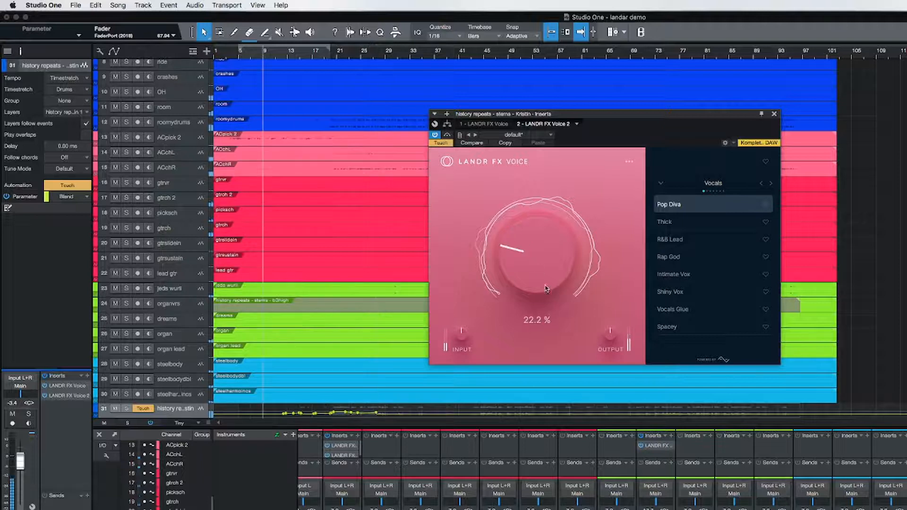
left_click(444, 144)
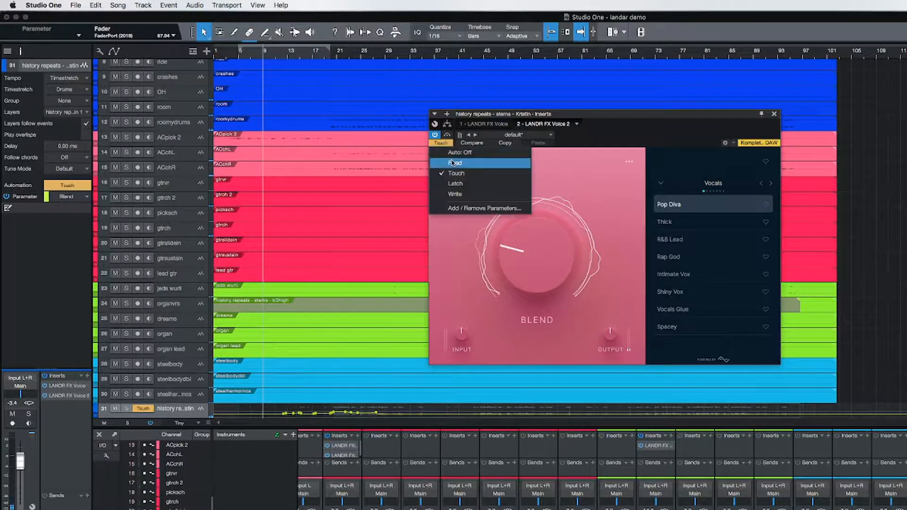
left_click(456, 161)
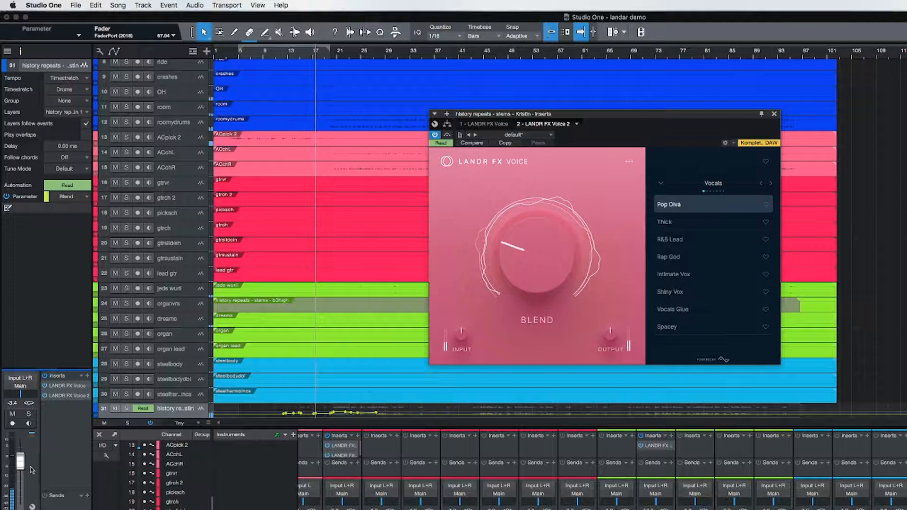
Step: Set track 31's fader to -4.9 dB while the automation plays, and close the plugin window and the console
left_click_drag(20, 468, 20, 470)
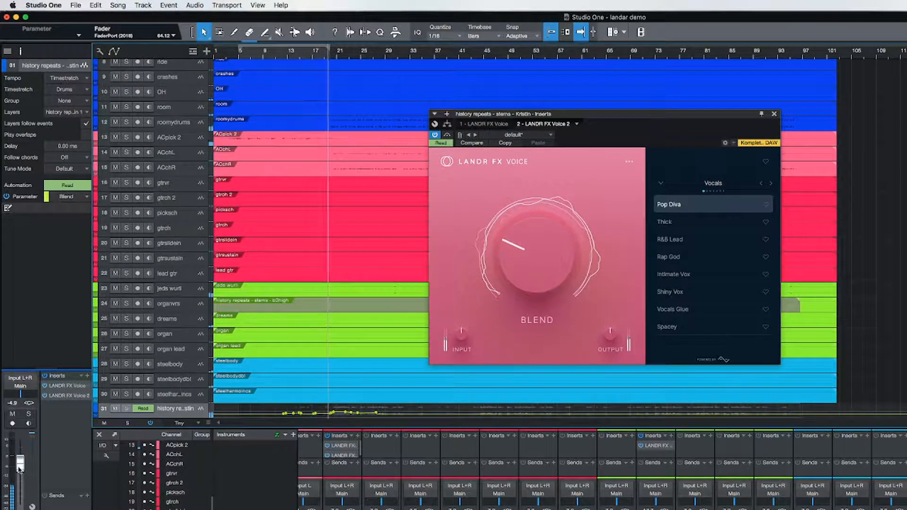
left_click_drag(19, 468, 19, 466)
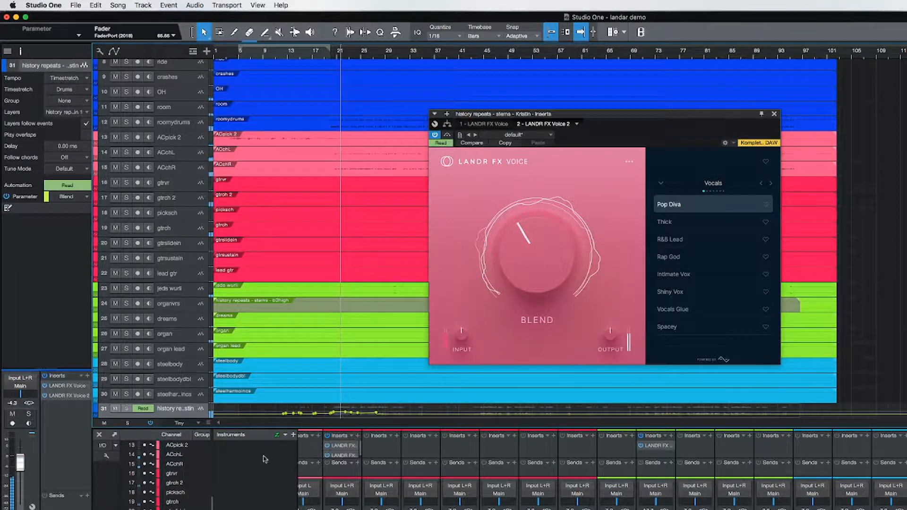
left_click_drag(15, 463, 16, 465)
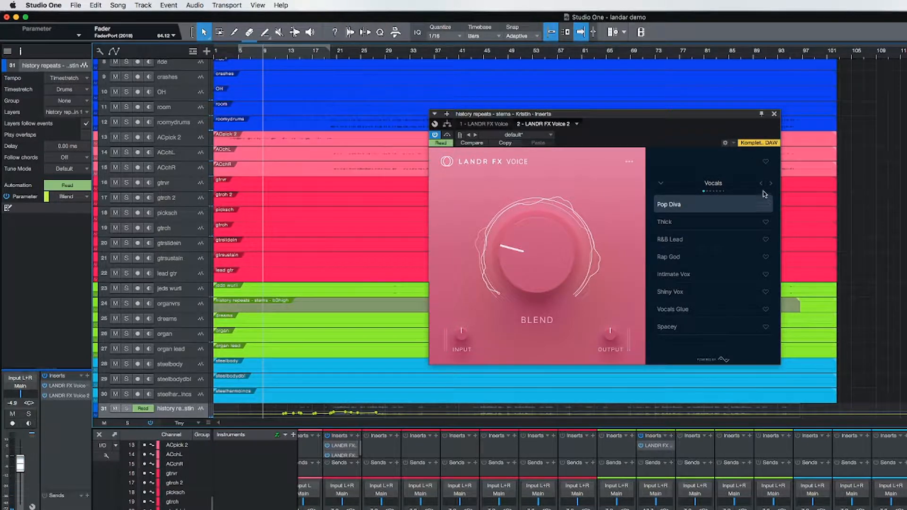
left_click(774, 115)
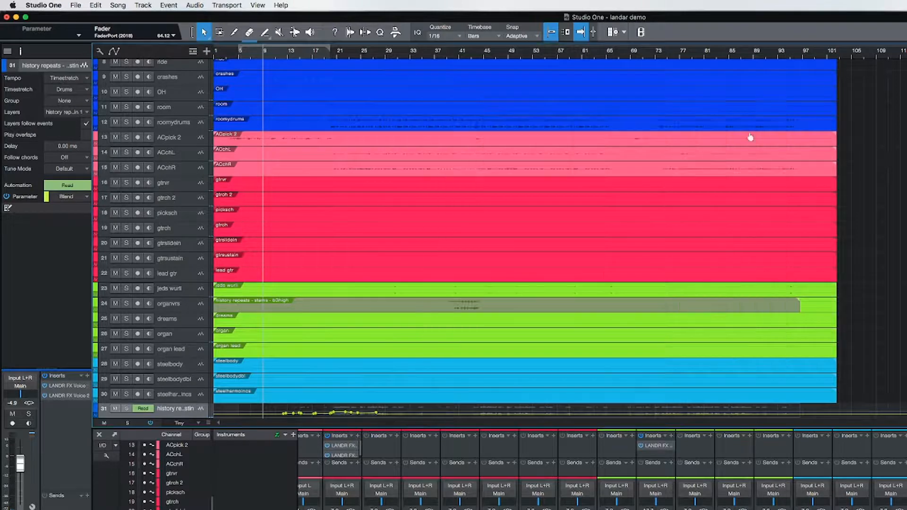
left_click(98, 435)
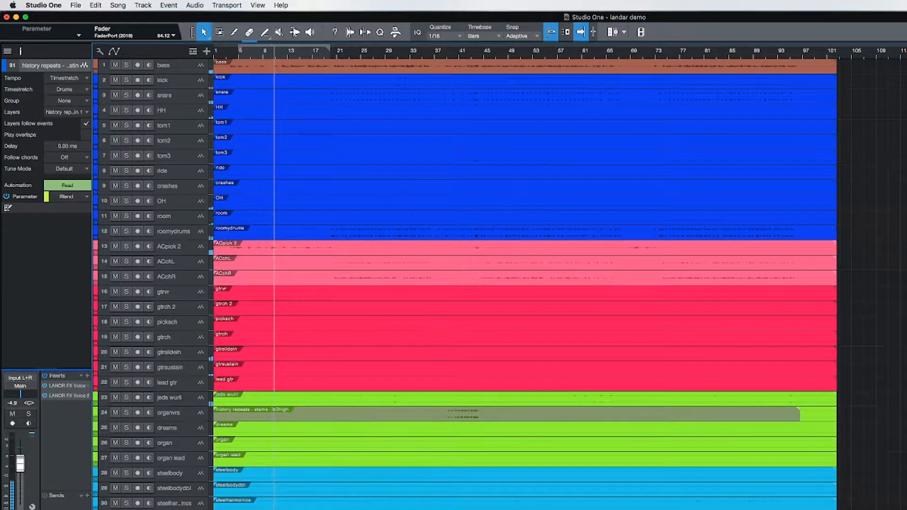
Step: Show the mixing console during full-mix playback, and stop the transport
key("F3")
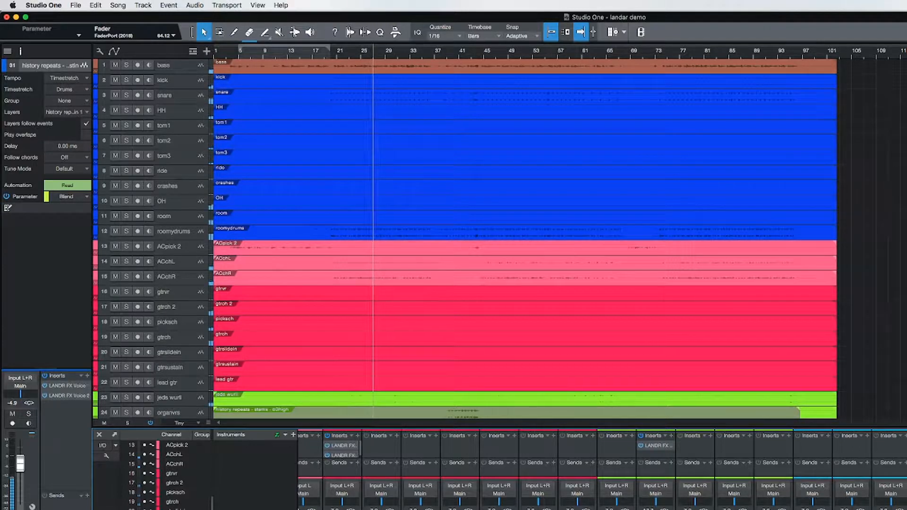
key("space")
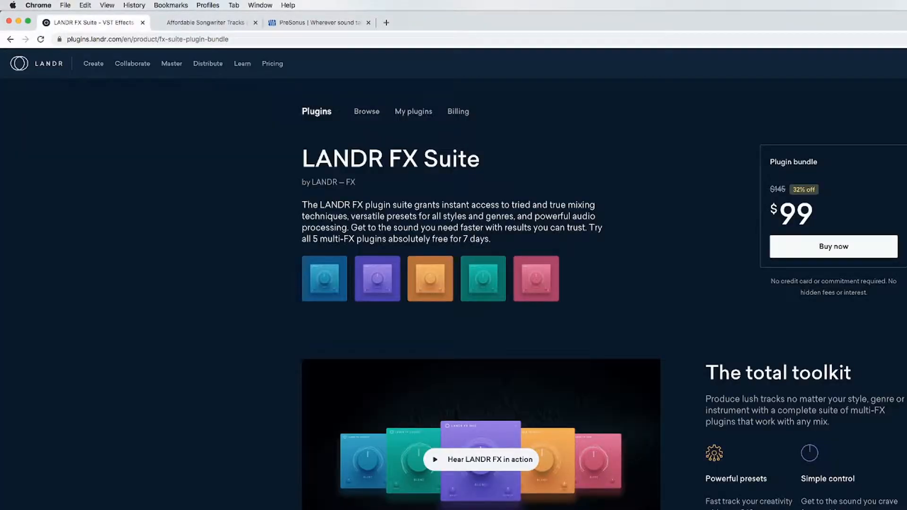
Step: Review the LANDR FX Suite product page in Chrome, examining the bundle offer, the toolkit description and the included plugins
scroll(454, 278, "down", 5)
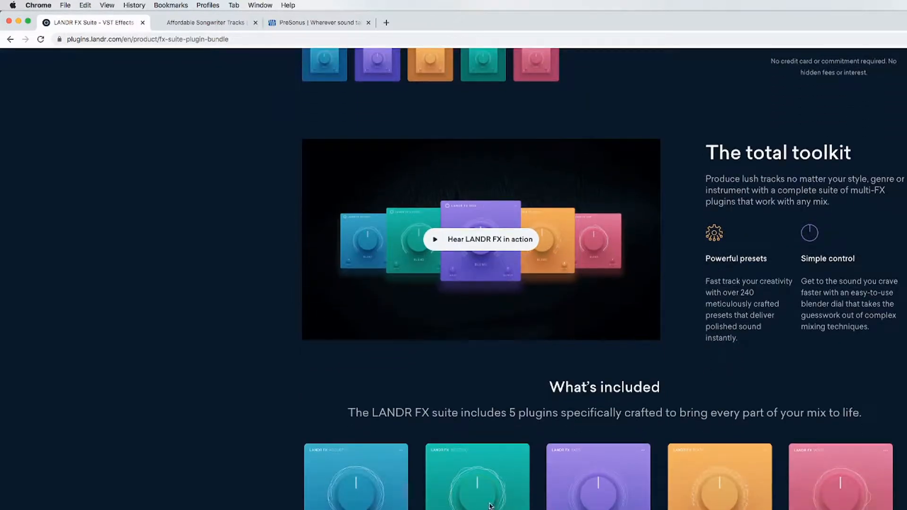
scroll(401, 508, "down", 2)
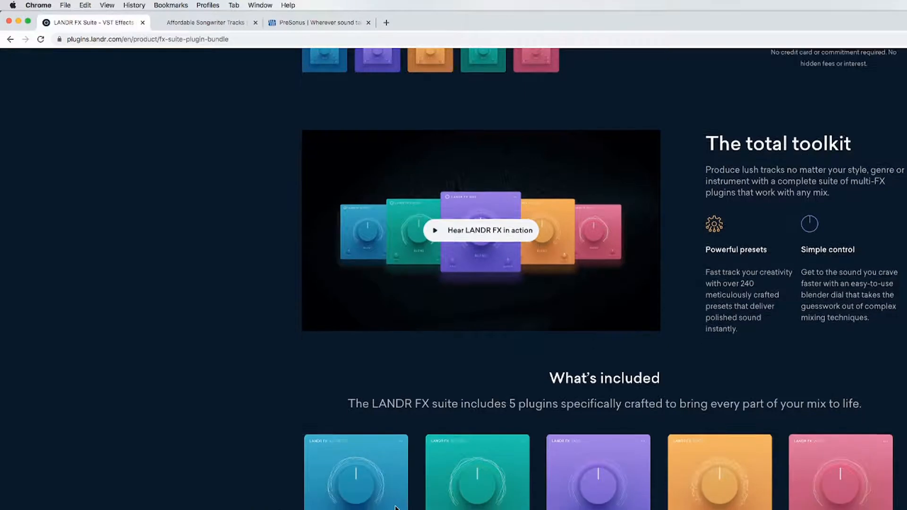
scroll(396, 506, "down", 2)
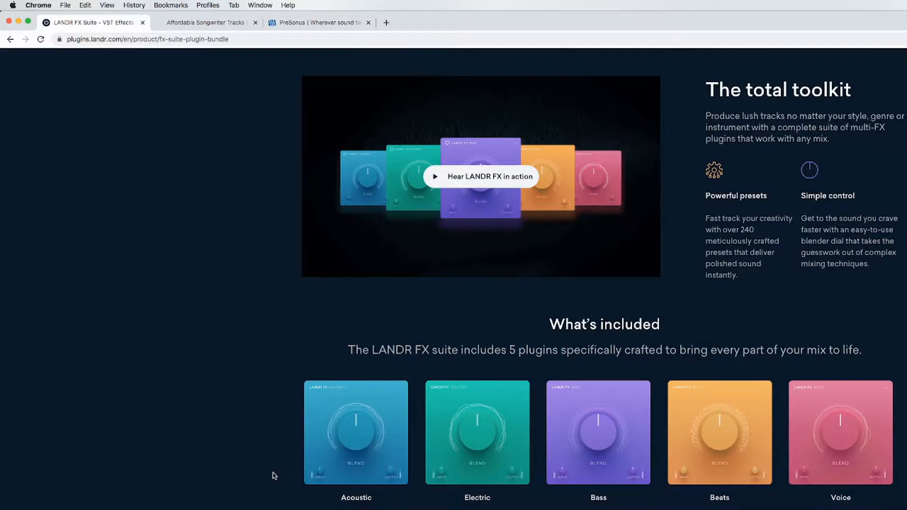
scroll(410, 467, "down", 1)
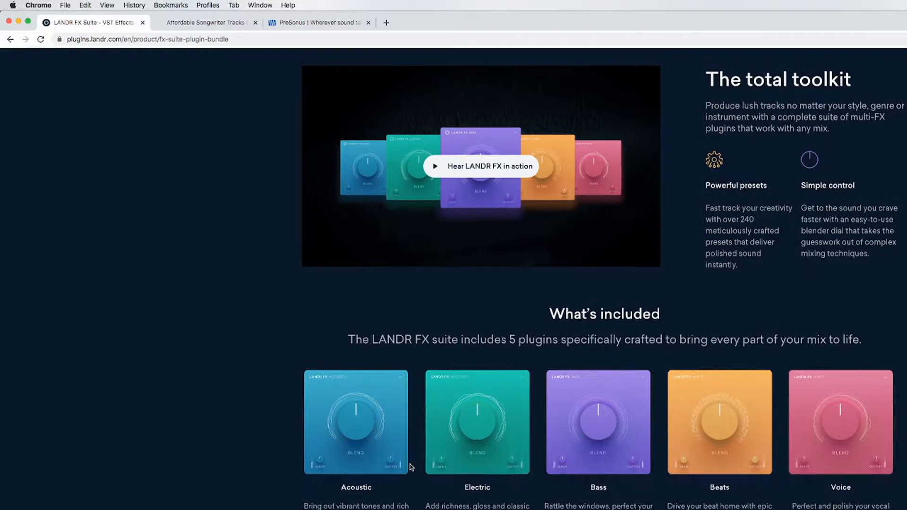
scroll(409, 467, "up", 10)
scroll(410, 464, "up", 3)
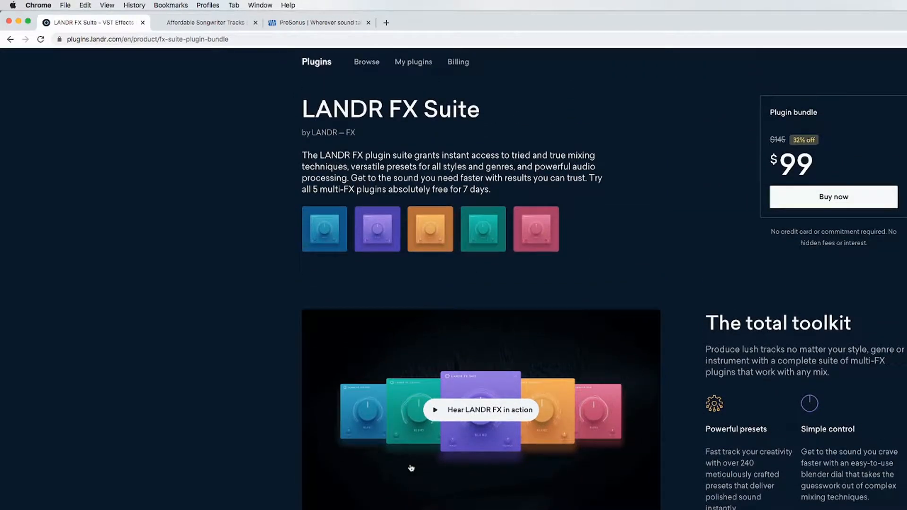
scroll(411, 468, "up", 3)
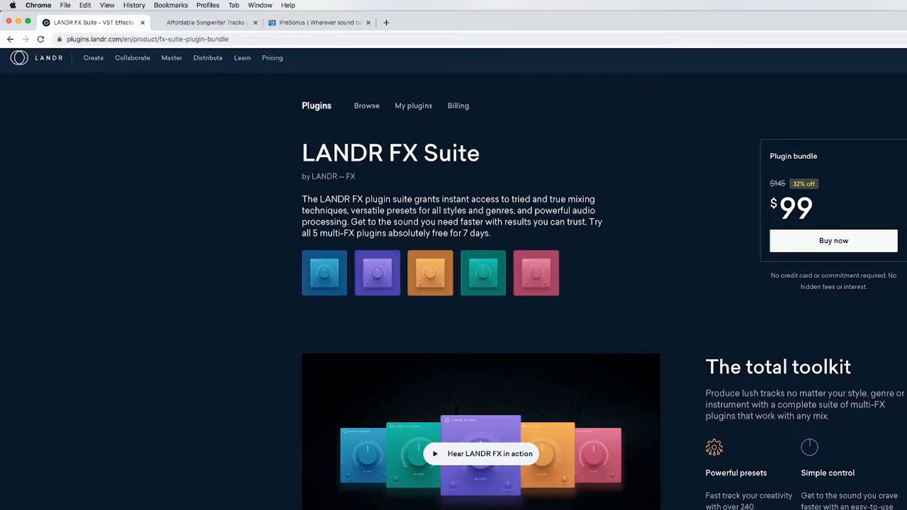
Step: Switch to the backing tracks website and look through the tracks offered on its New Country Toplining Tracks page
left_click(222, 24)
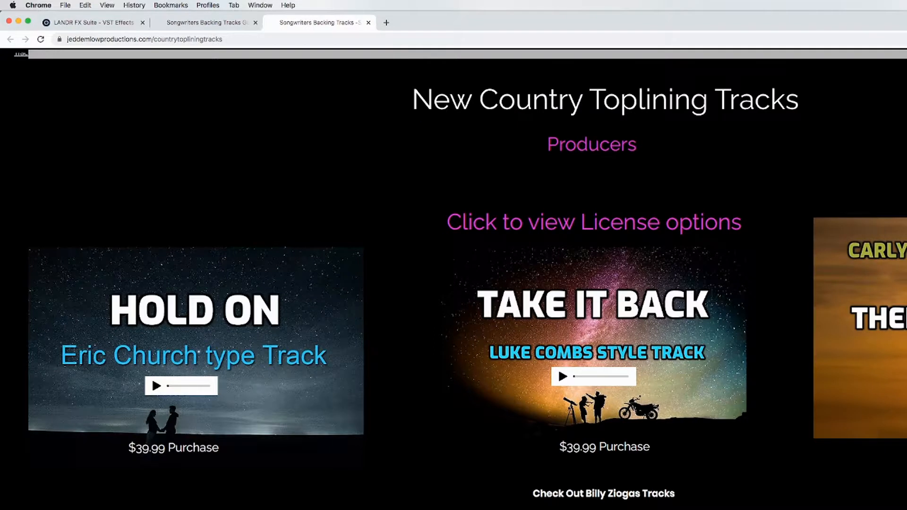
scroll(454, 283, "down", 5)
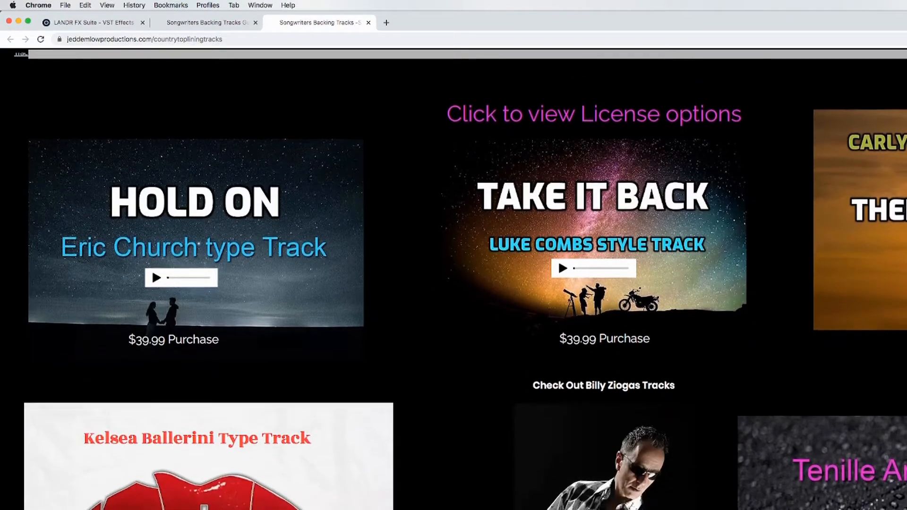
scroll(157, 383, "down", 5)
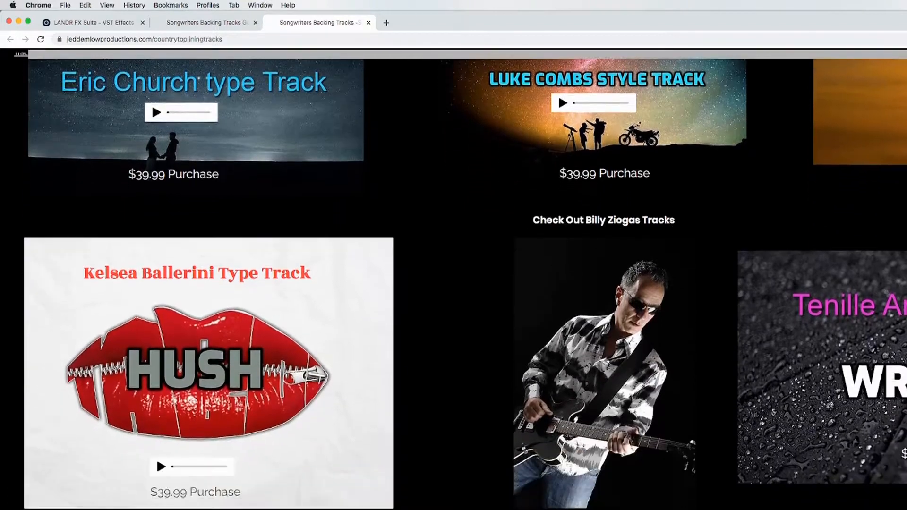
scroll(453, 283, "down", 8)
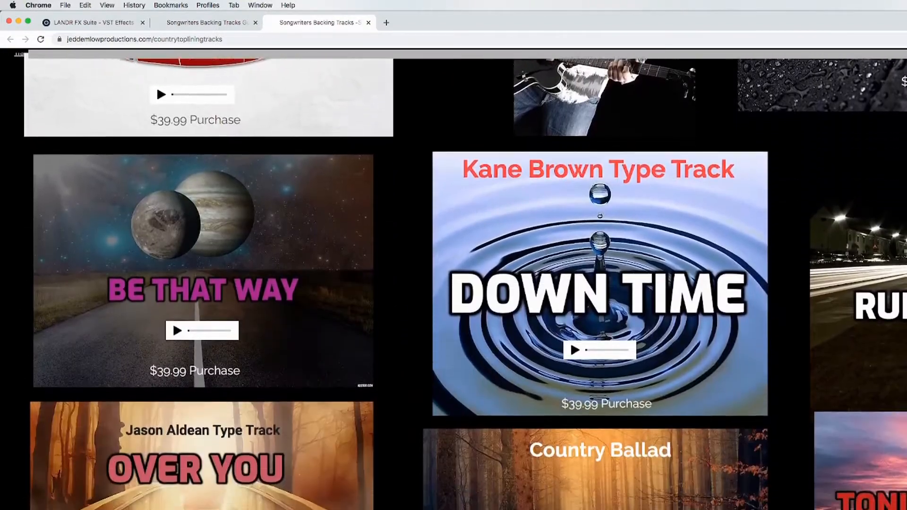
scroll(454, 284, "down", 3)
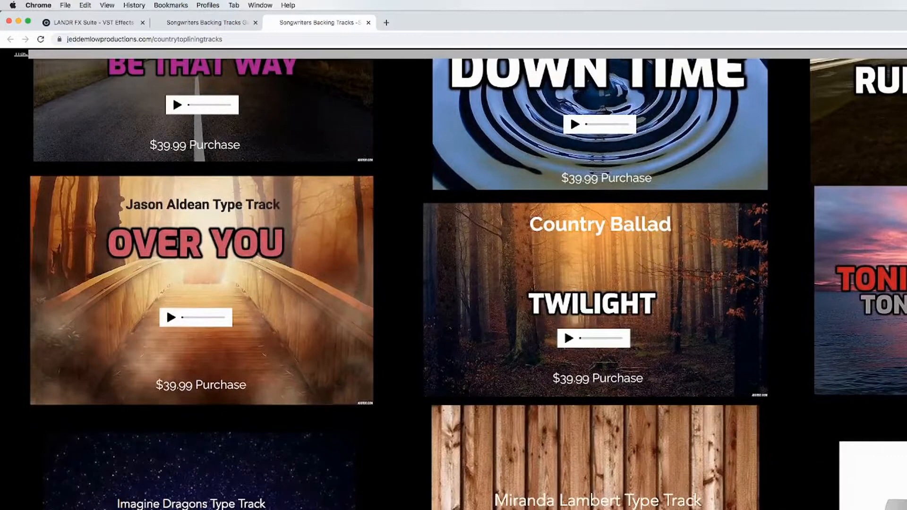
scroll(453, 283, "down", 9)
scroll(453, 283, "down", 1)
scroll(453, 283, "up", 18)
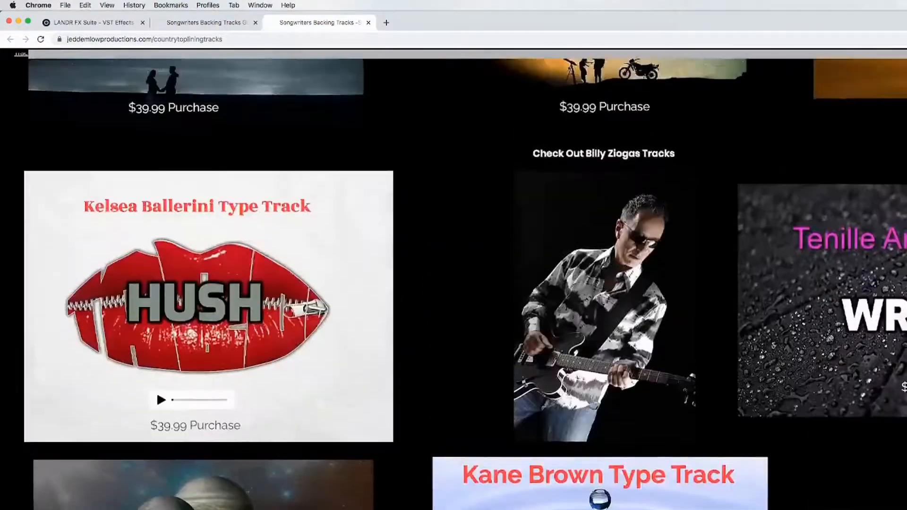
scroll(453, 283, "up", 8)
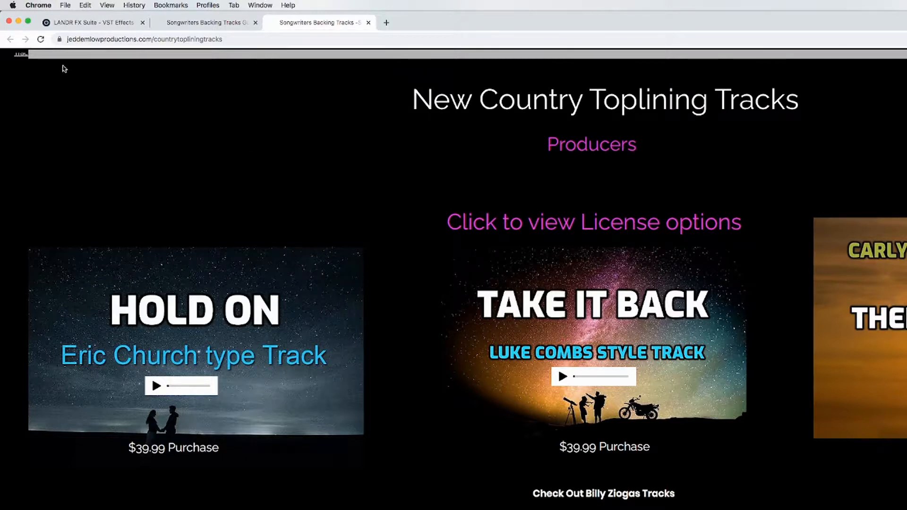
Step: View the backing tracks website's home page, and return to Studio One with the mixing console shown
left_click(198, 23)
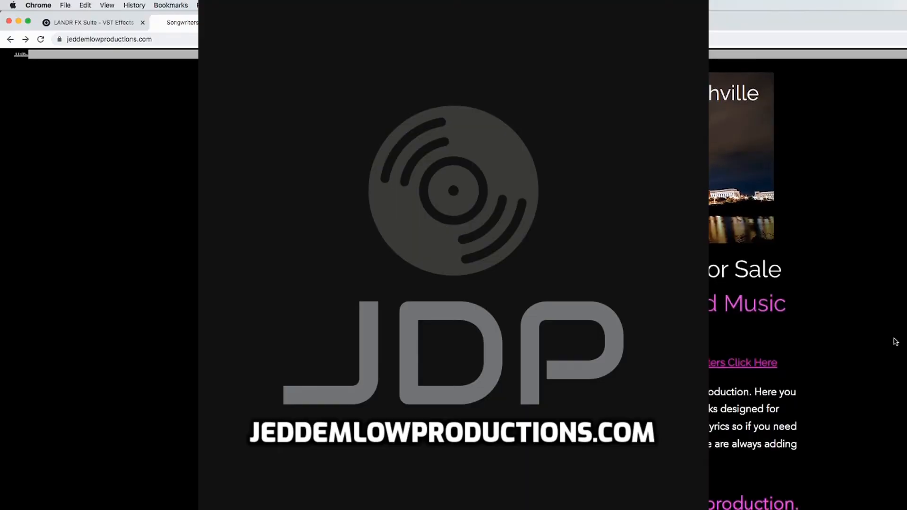
scroll(896, 342, "up", 1)
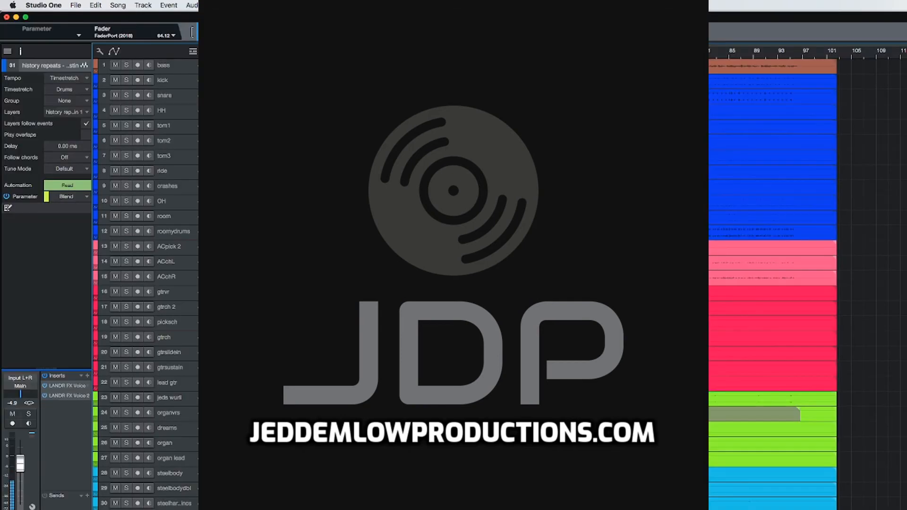
key("F3")
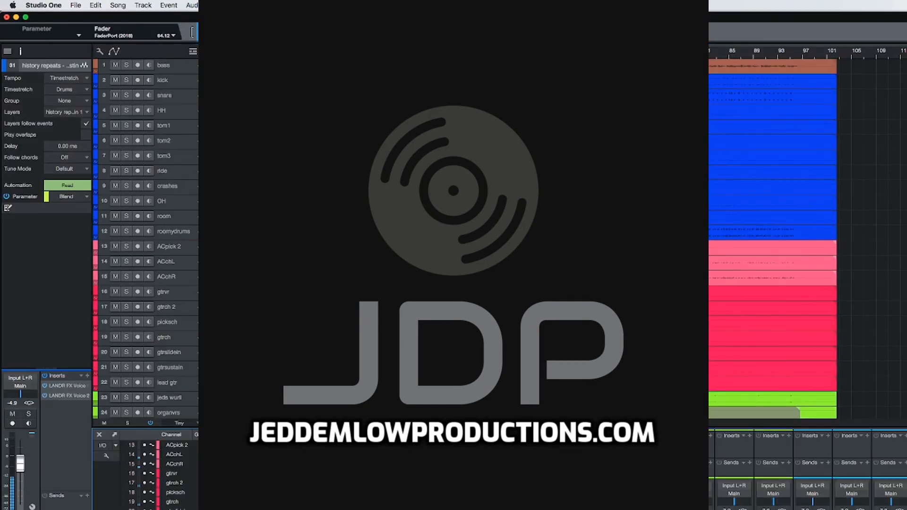